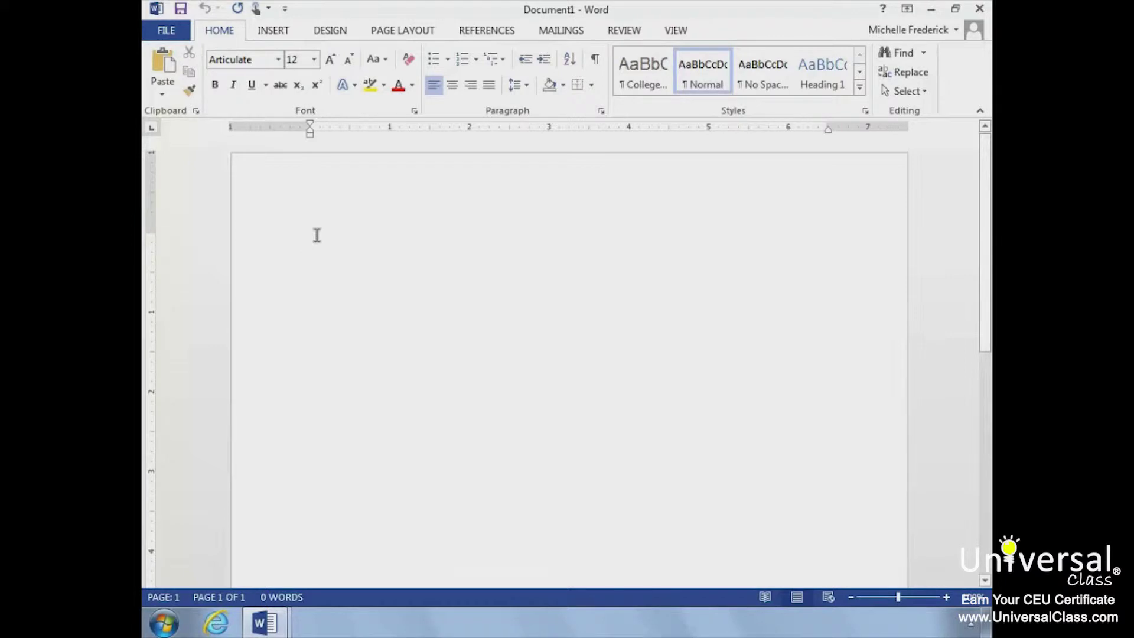
# Insert a table with four columns and four rows at the start of the blank document.
pyautogui.click(278, 33)
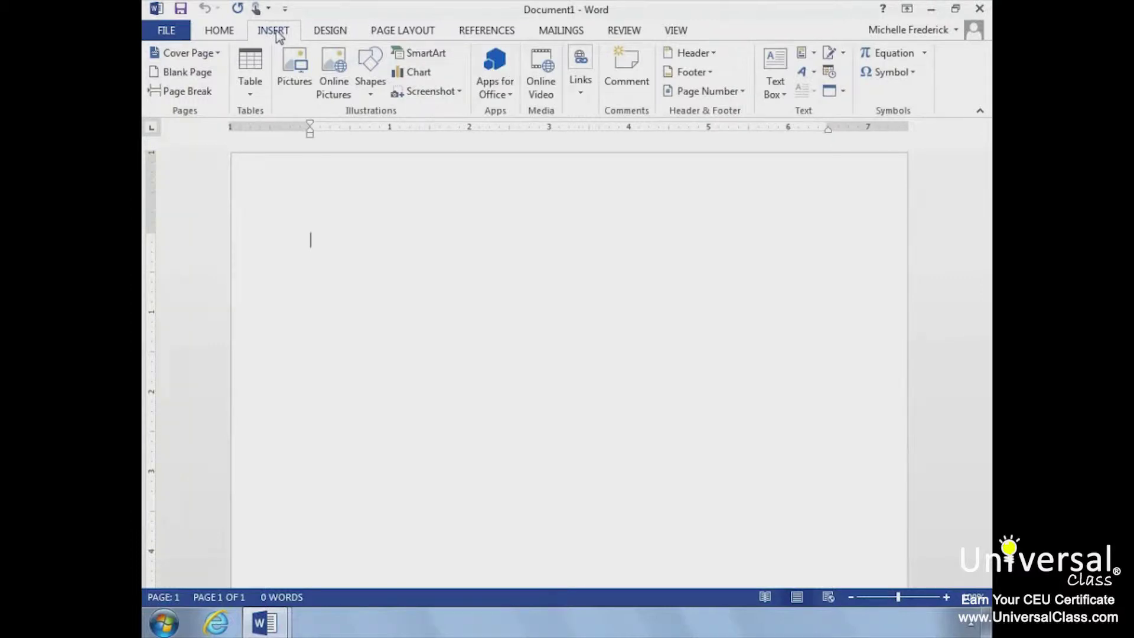
pyautogui.click(251, 95)
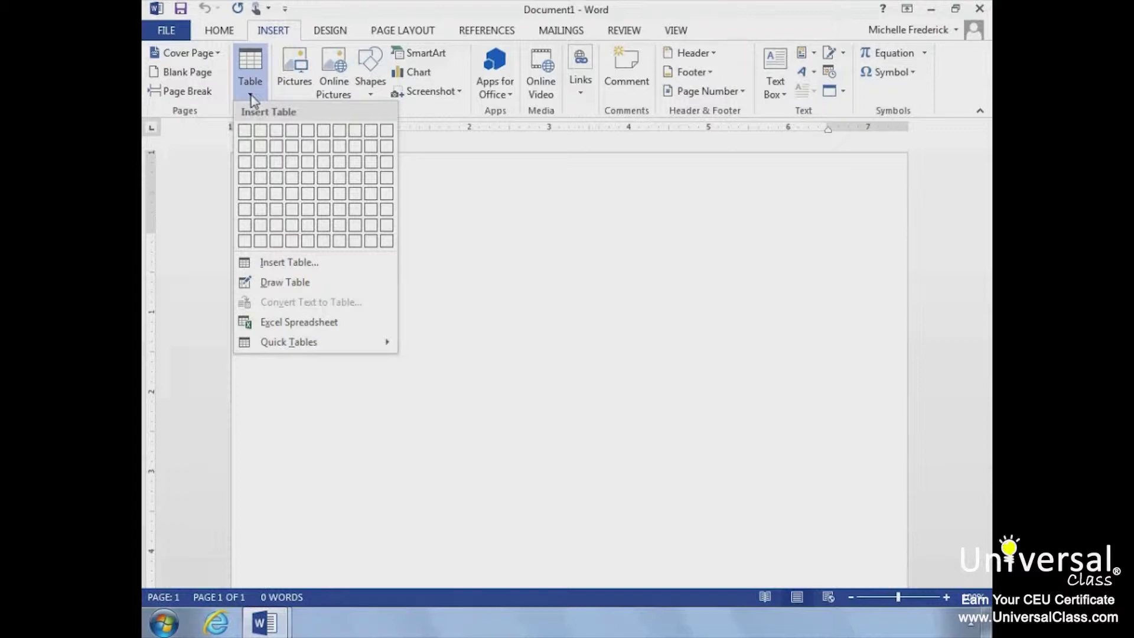
pyautogui.click(291, 178)
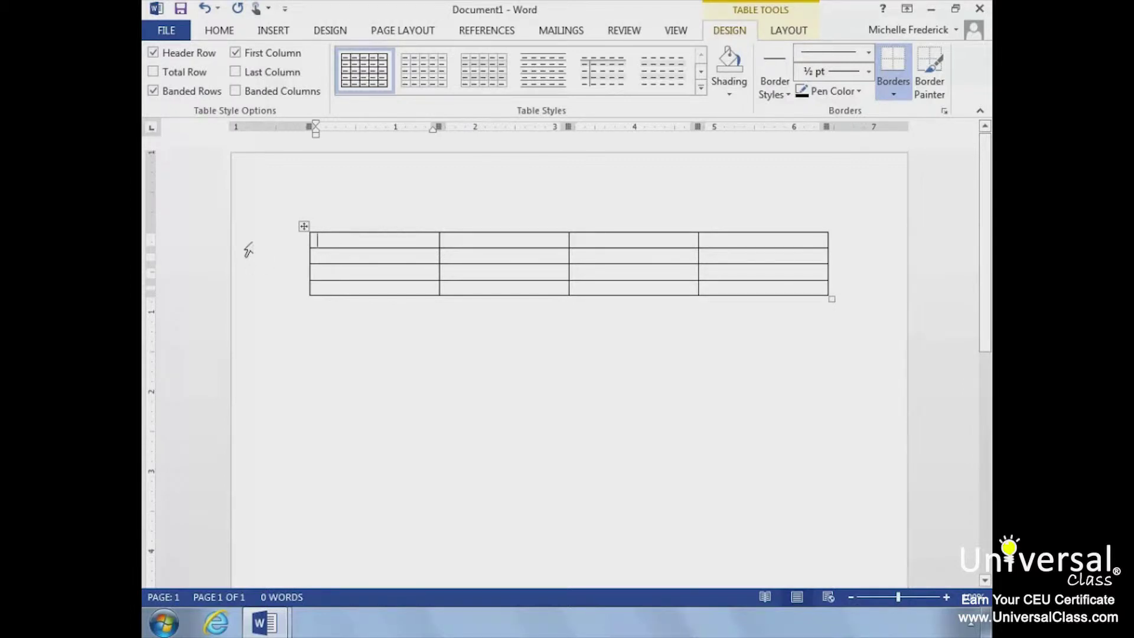
# Select the table's first column, select its first row instead, and clear the selection.
pyautogui.click(347, 179)
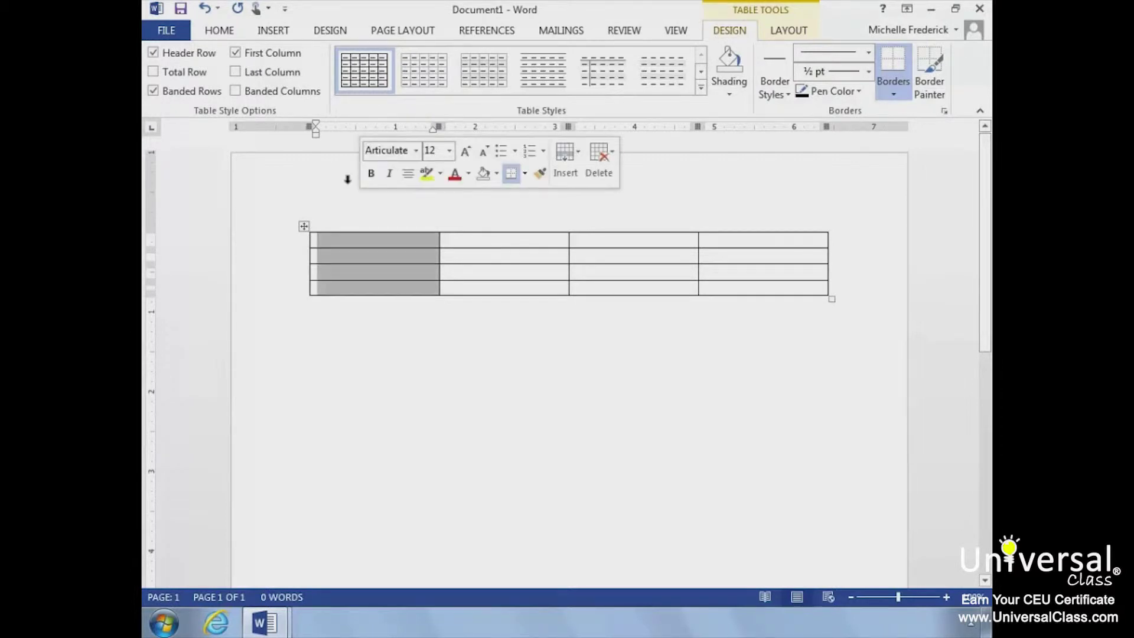
pyautogui.click(244, 246)
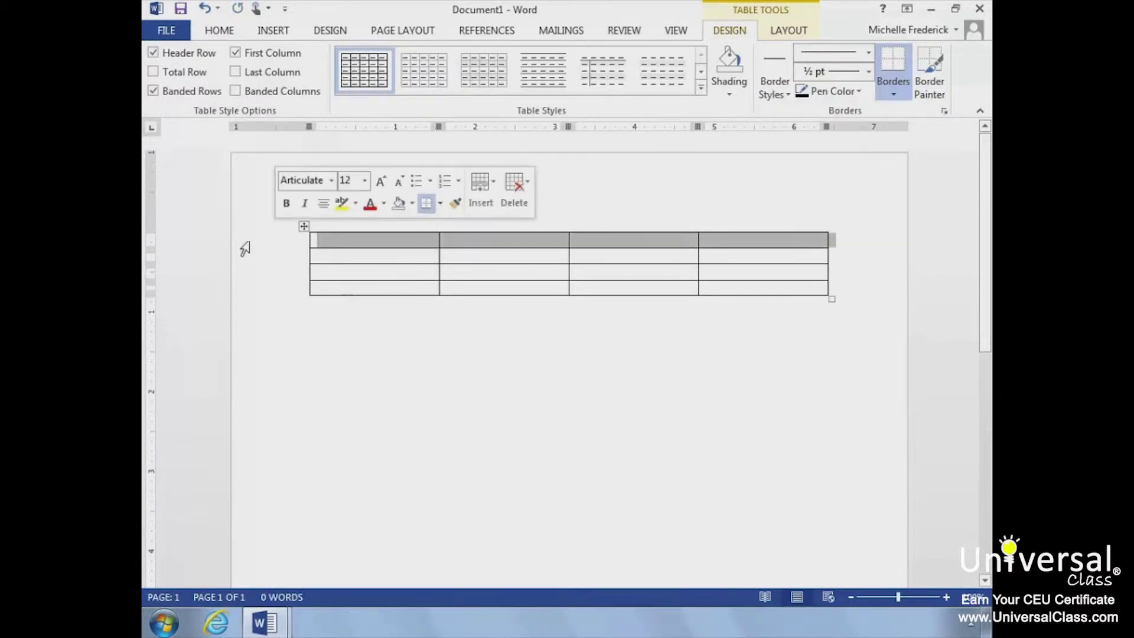
pyautogui.click(320, 242)
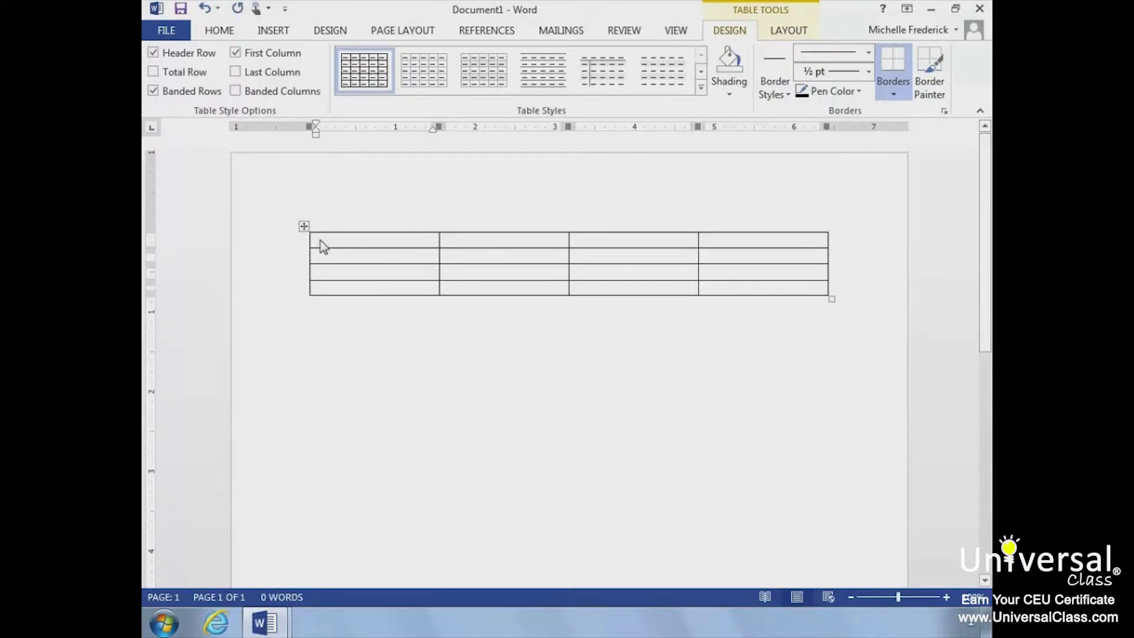
# Insert a second table below the first with 3 columns, 4 rows and a fixed column width of 1 inch.
pyautogui.click(560, 322)
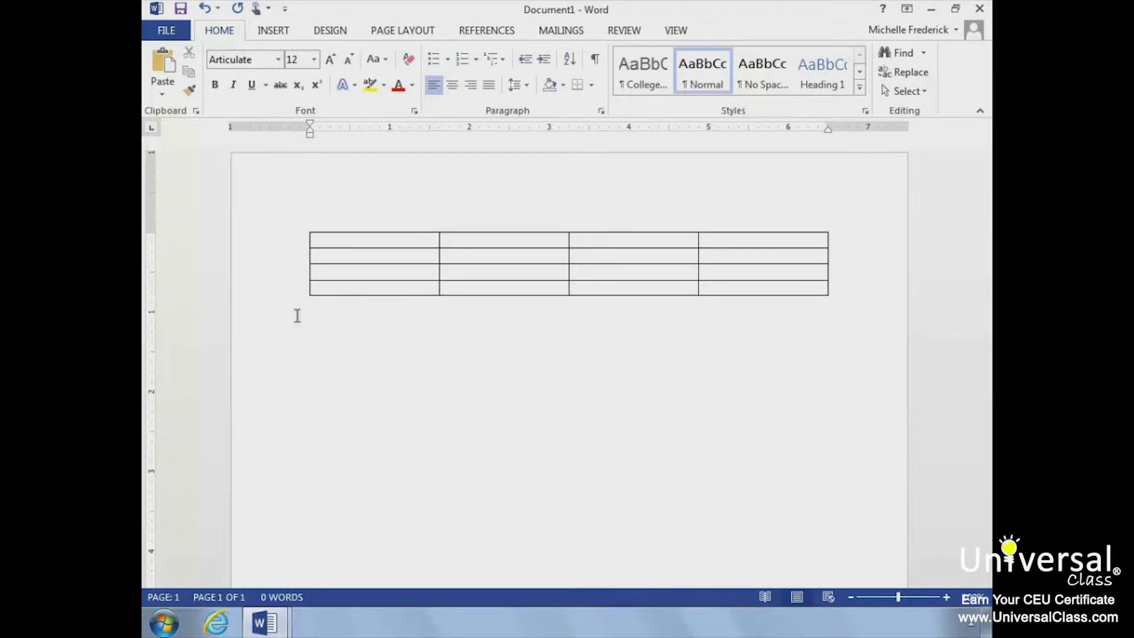
pyautogui.click(278, 31)
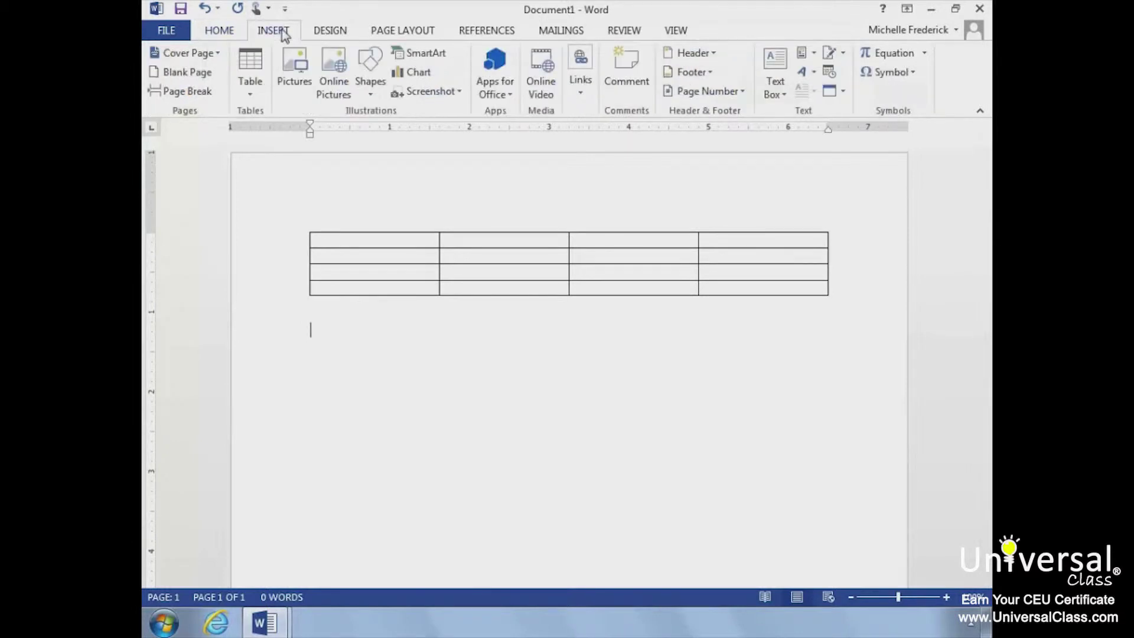
pyautogui.click(255, 88)
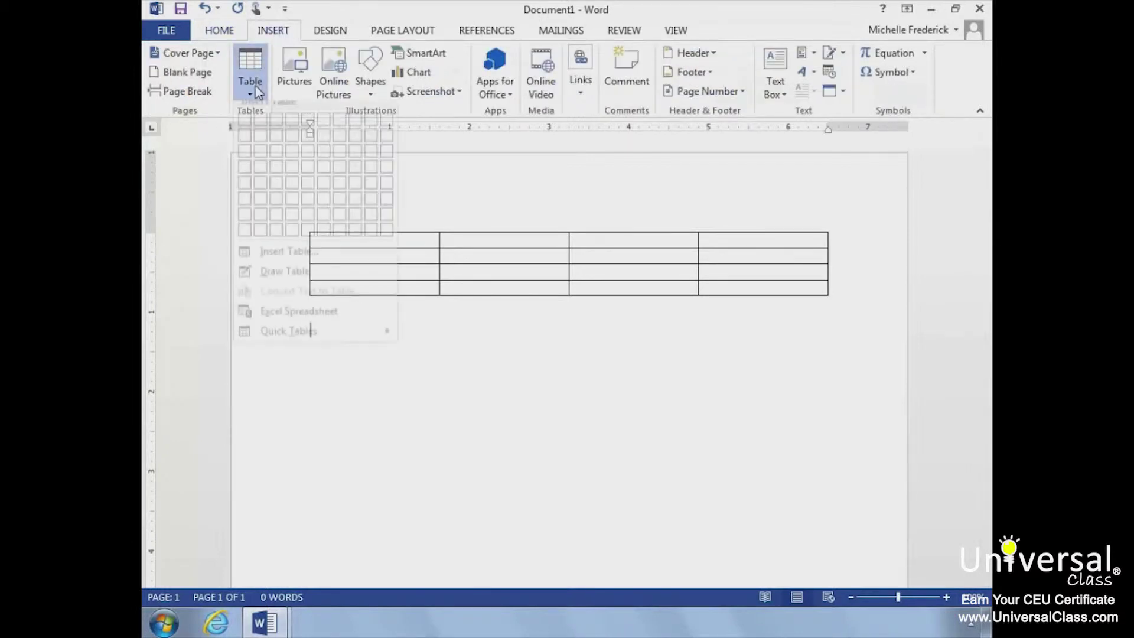
pyautogui.click(273, 264)
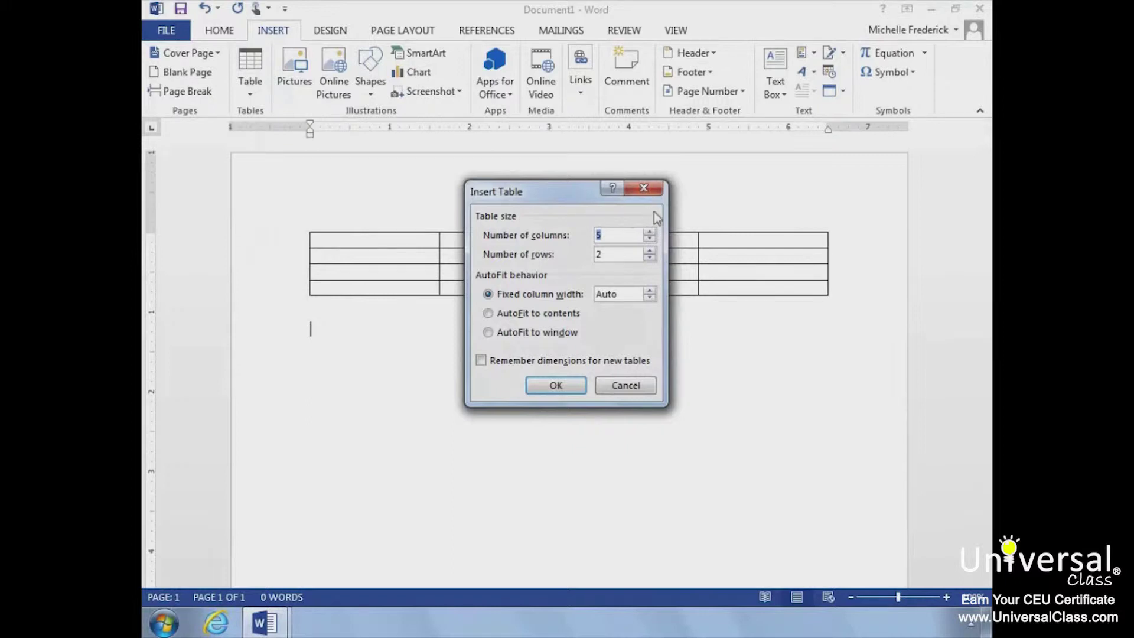
pyautogui.click(601, 229)
pyautogui.press('BackSpace')
pyautogui.write('3')
pyautogui.click(598, 254)
pyautogui.press('BackSpace')
pyautogui.write('4')
pyautogui.click(649, 290)
pyautogui.click(564, 385)
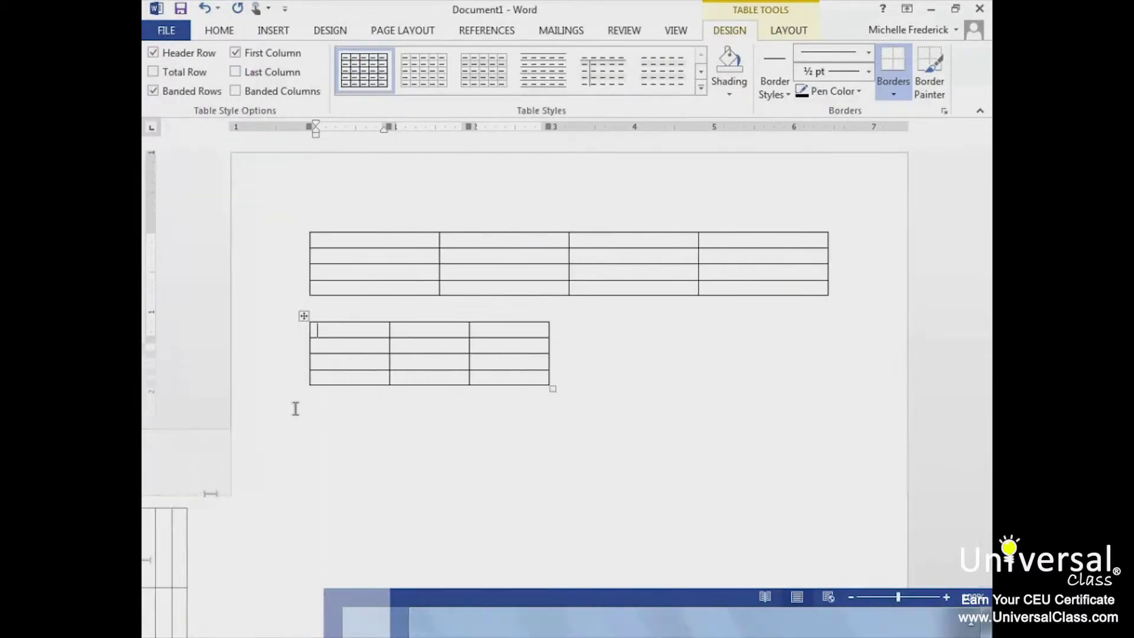
# Draw a single-cell table about 1.12" wide and 0.51" high by hand below the second table.
pyautogui.click(306, 398)
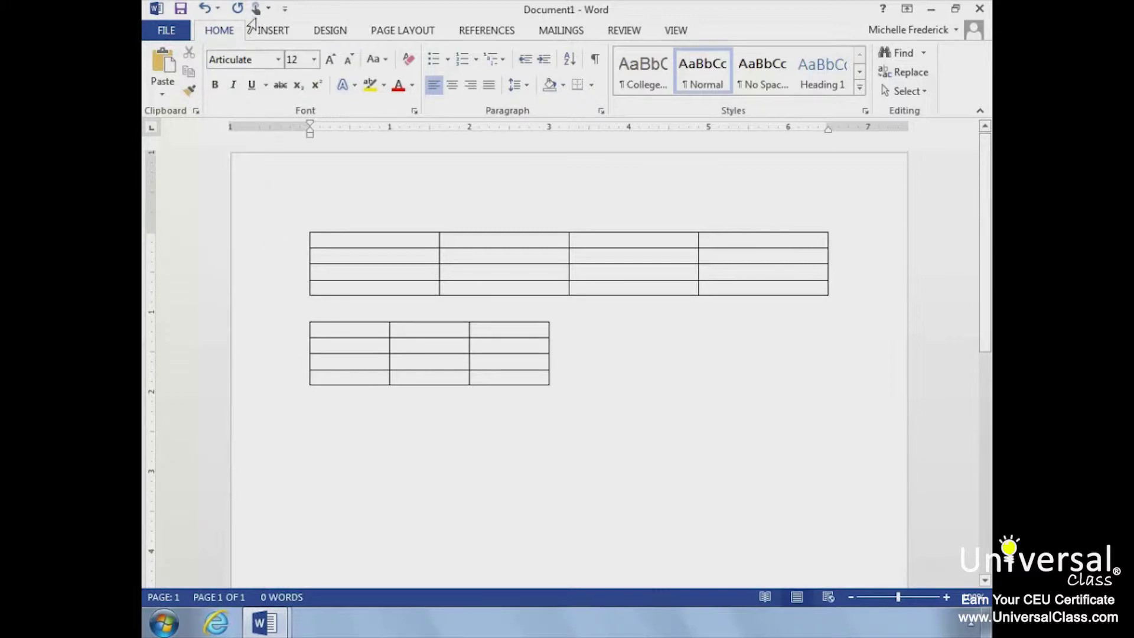
pyautogui.click(274, 34)
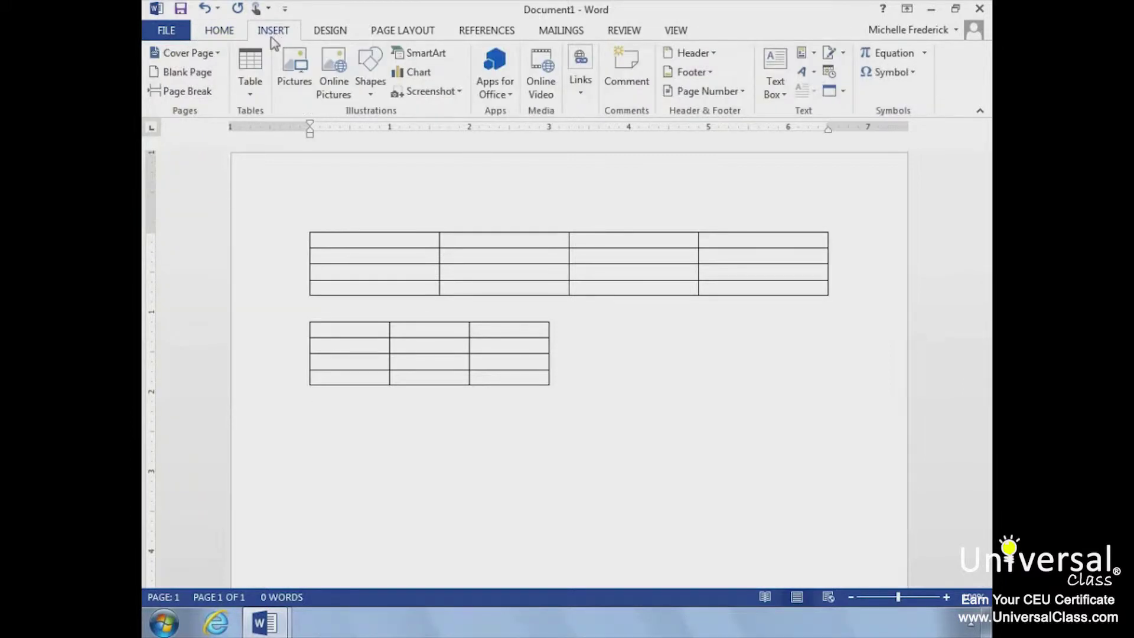
pyautogui.click(260, 95)
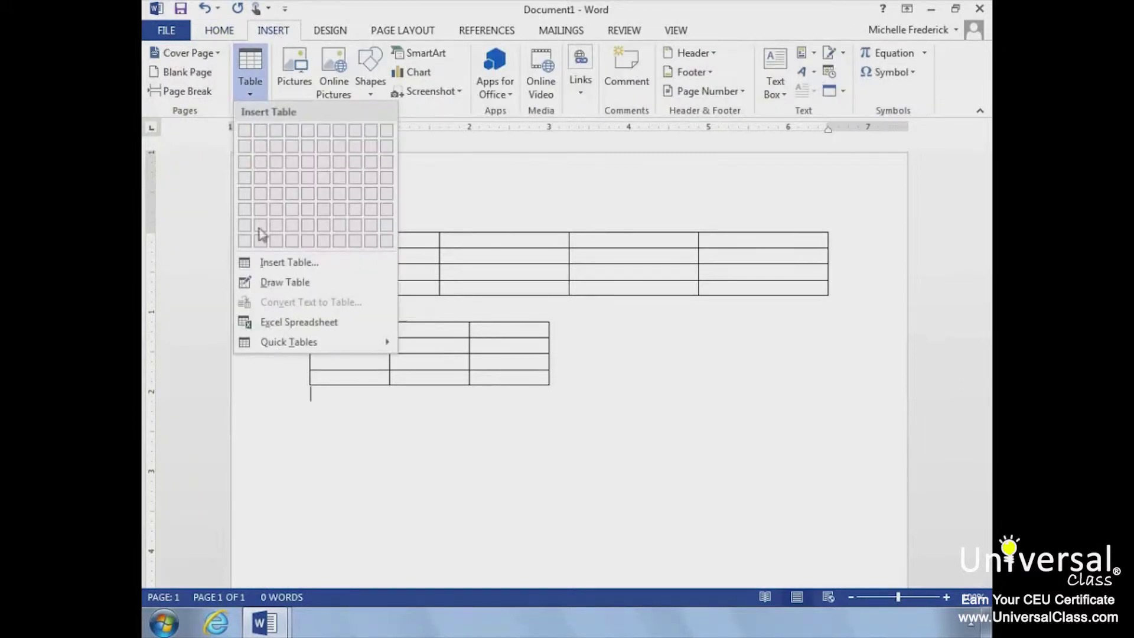
pyautogui.click(271, 284)
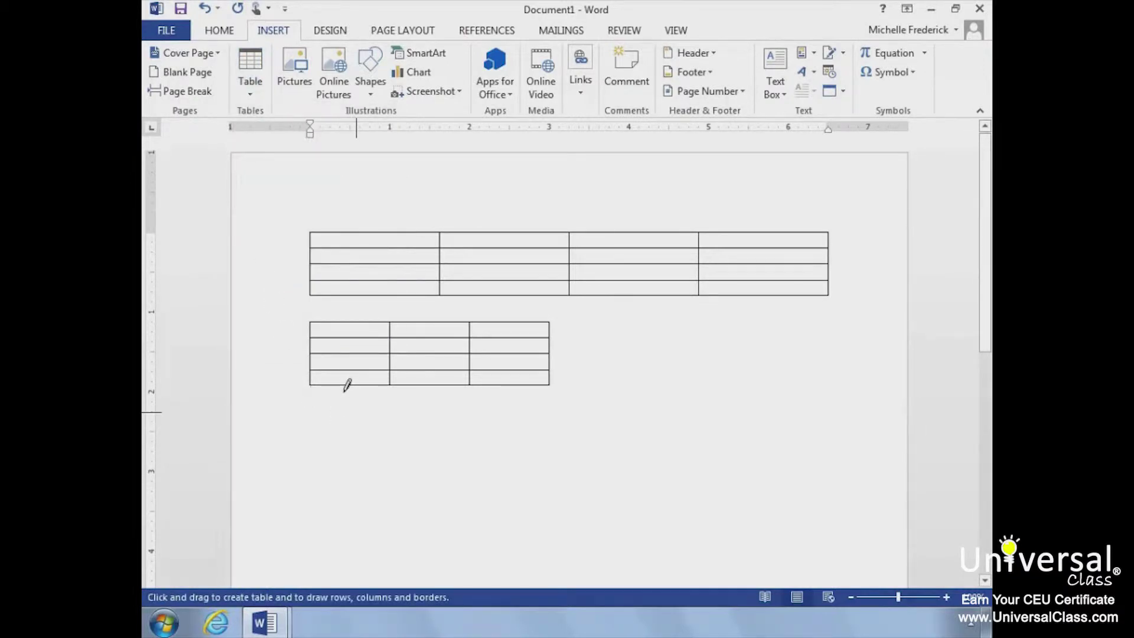
pyautogui.moveTo(339, 409); pyautogui.dragTo(429, 453)
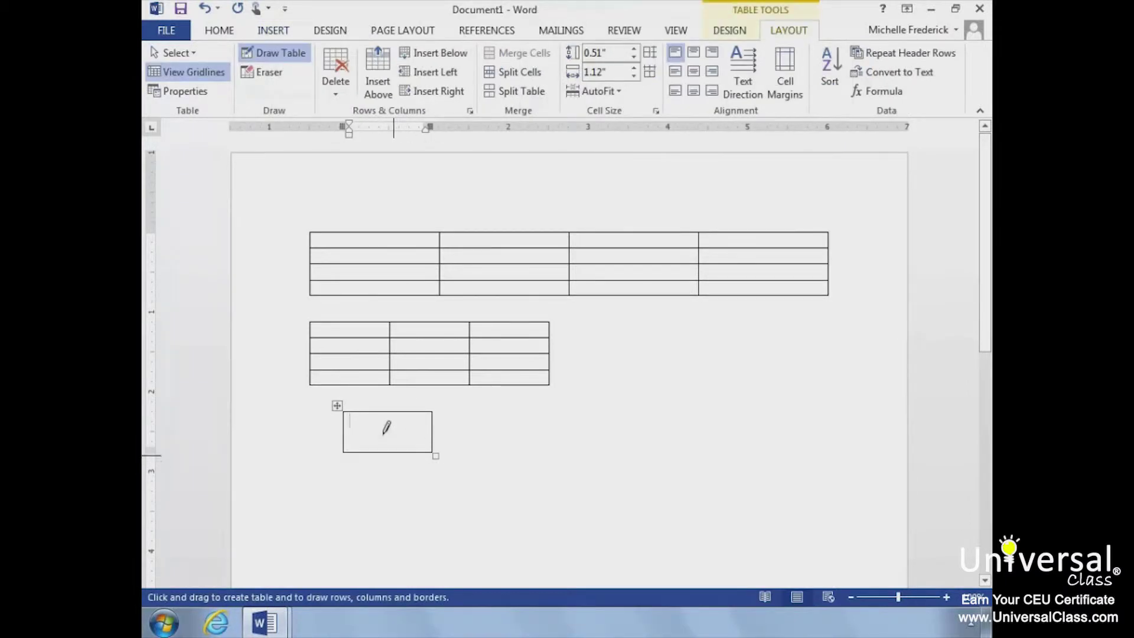
pyautogui.press('Escape')
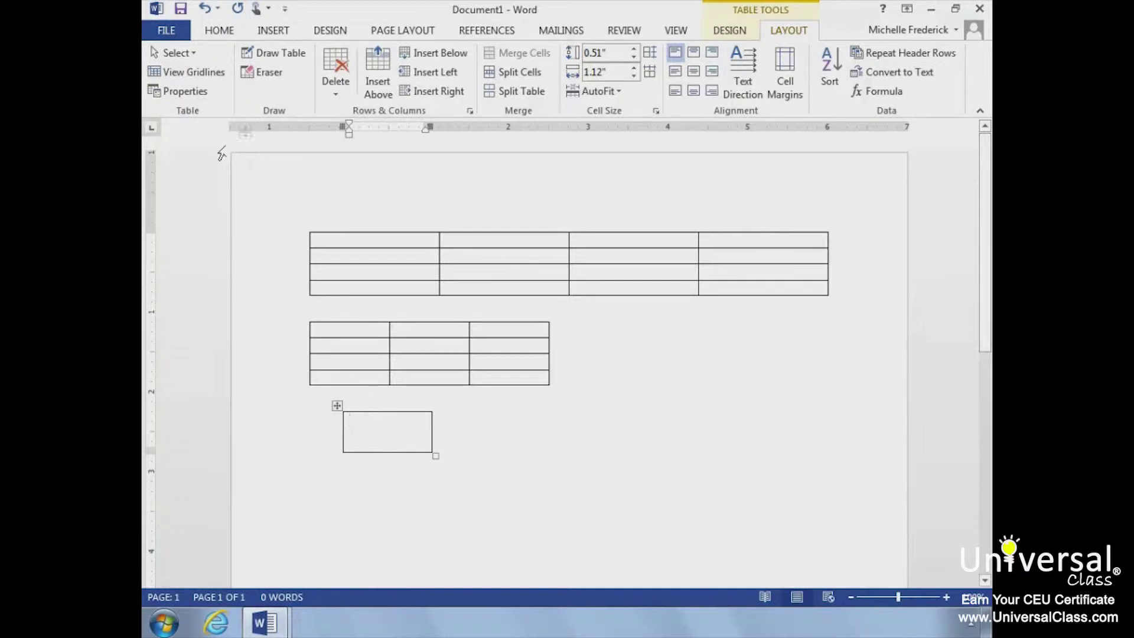
# Draw a narrow box about 0.48" high above the hand-drawn cell and a vertical line splitting that cell in two.
pyautogui.click(269, 56)
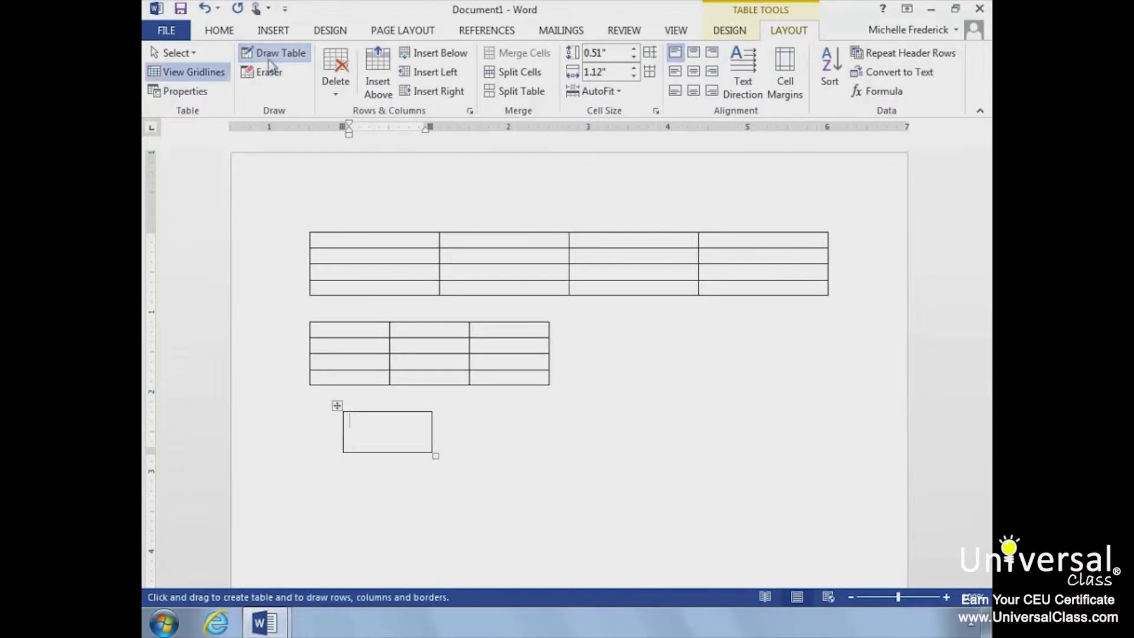
pyautogui.moveTo(382, 400); pyautogui.dragTo(388, 447)
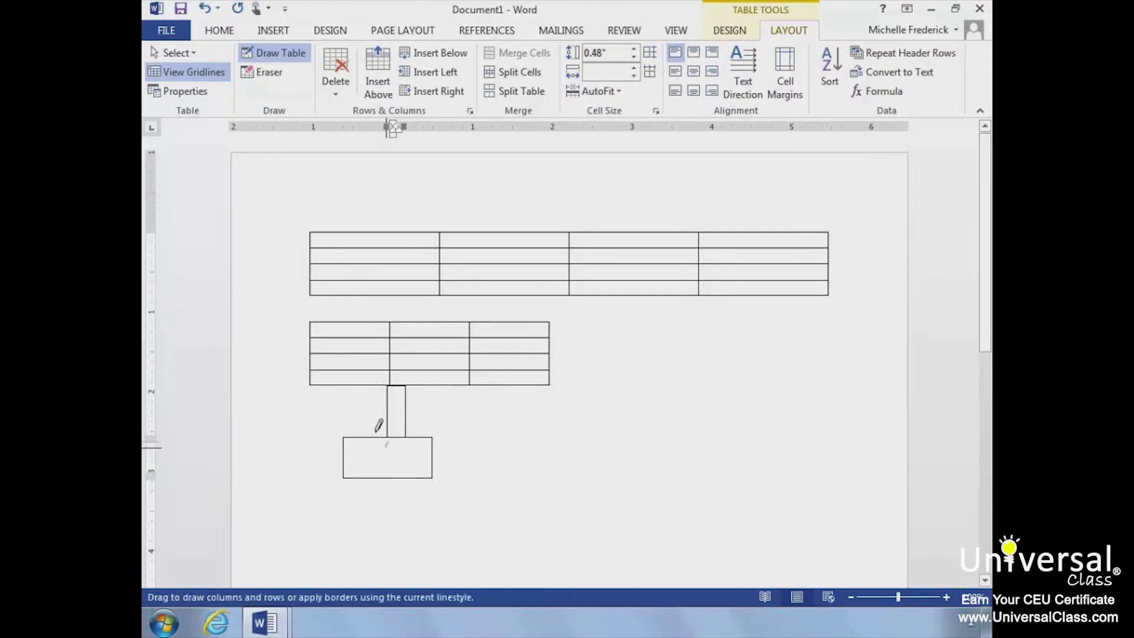
pyautogui.moveTo(376, 446); pyautogui.dragTo(376, 446)
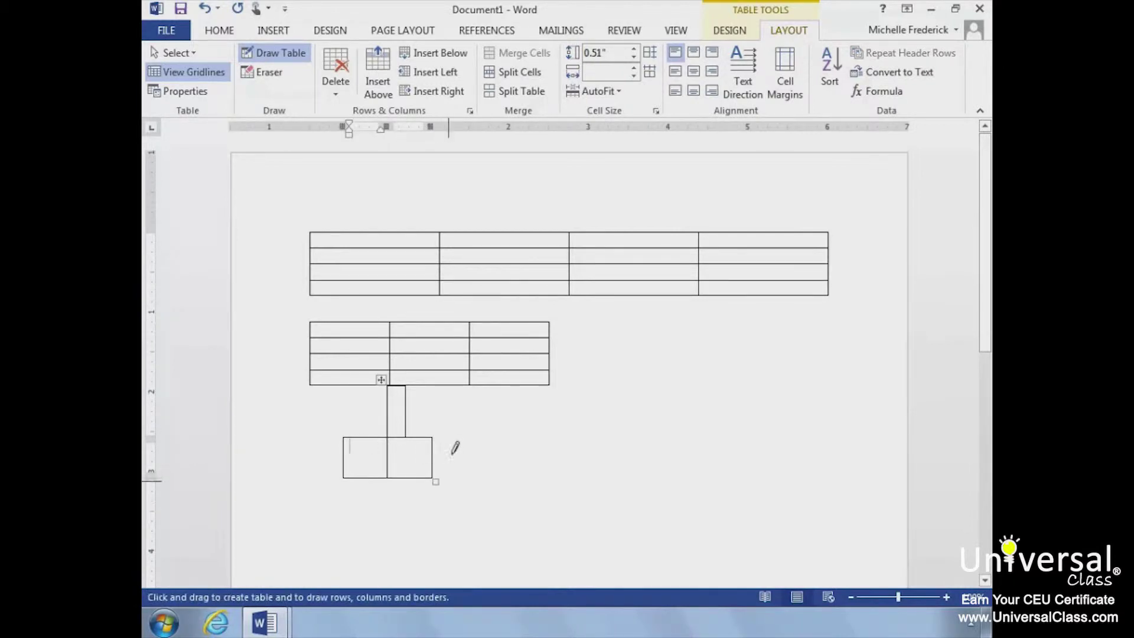
pyautogui.click(283, 54)
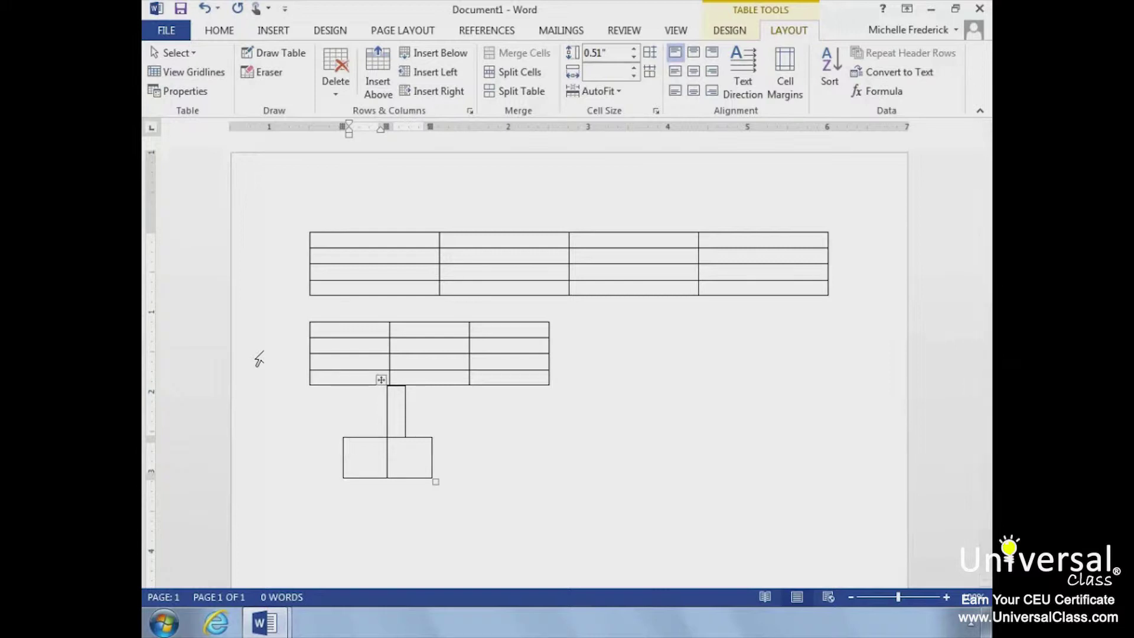
# Enter "Dogs To Be Adopted" in the first cell of the top table.
pyautogui.click(358, 233)
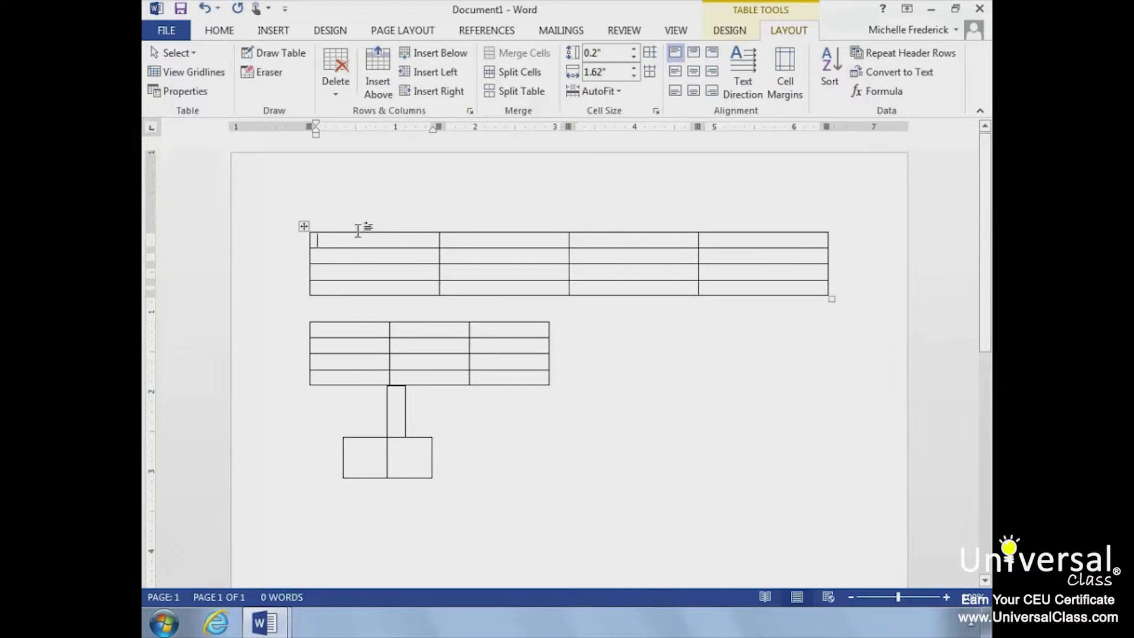
pyautogui.write('Dogs T')
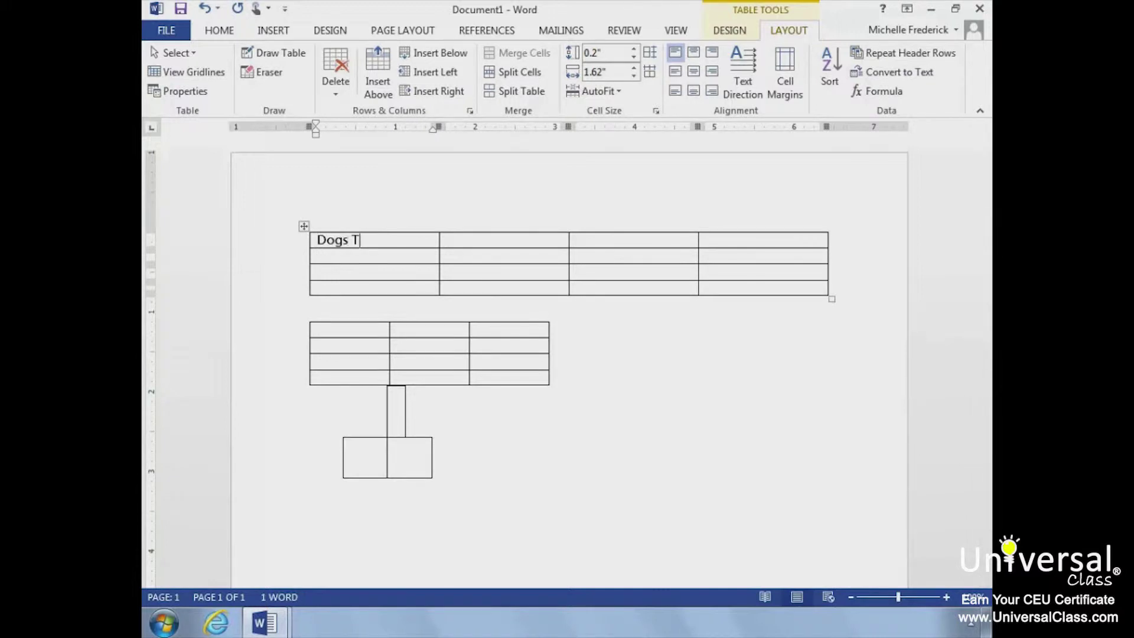
pyautogui.write('o Be Adopted')
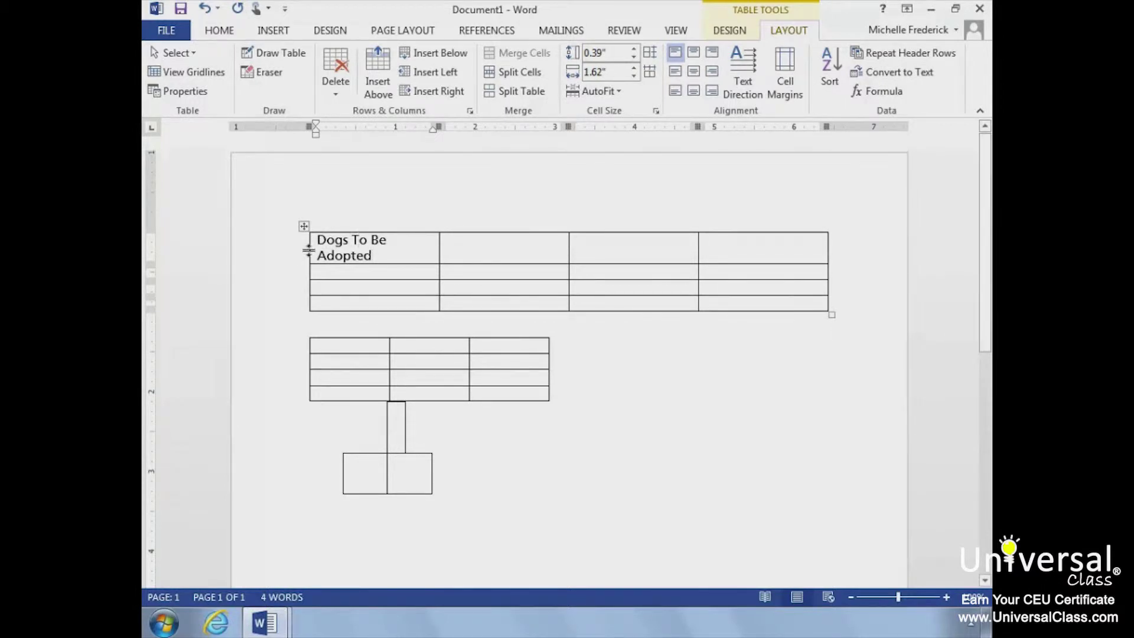
# Enlarge the top table's first row to about 0.62" high and center its heading text horizontally and vertically.
pyautogui.moveTo(308, 263); pyautogui.dragTo(308, 282)
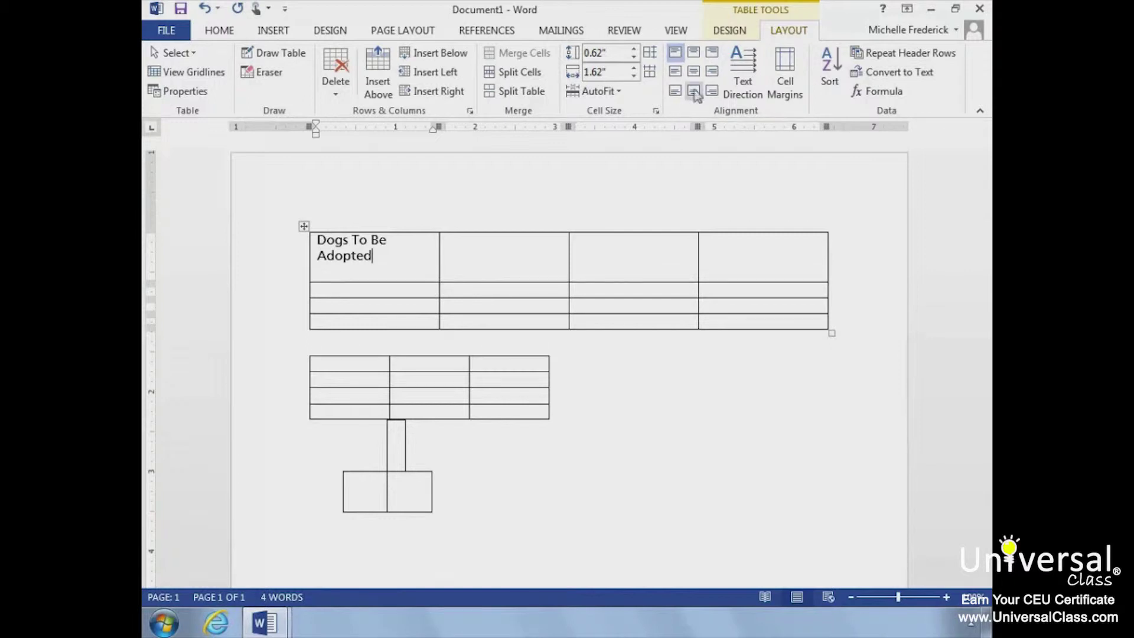
pyautogui.click(695, 54)
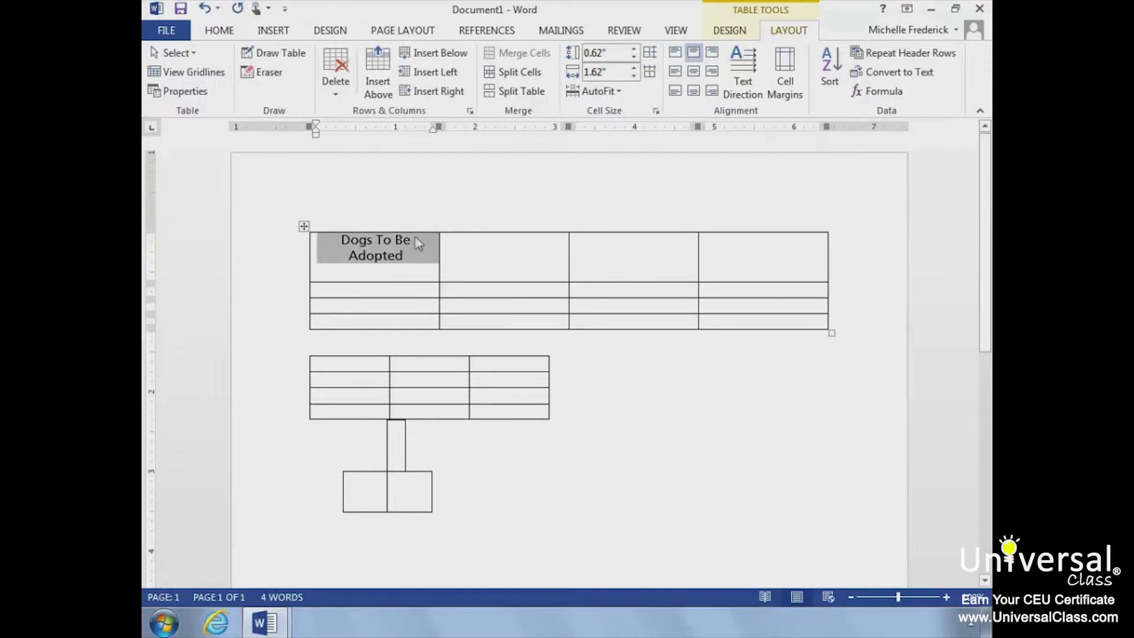
pyautogui.click(695, 74)
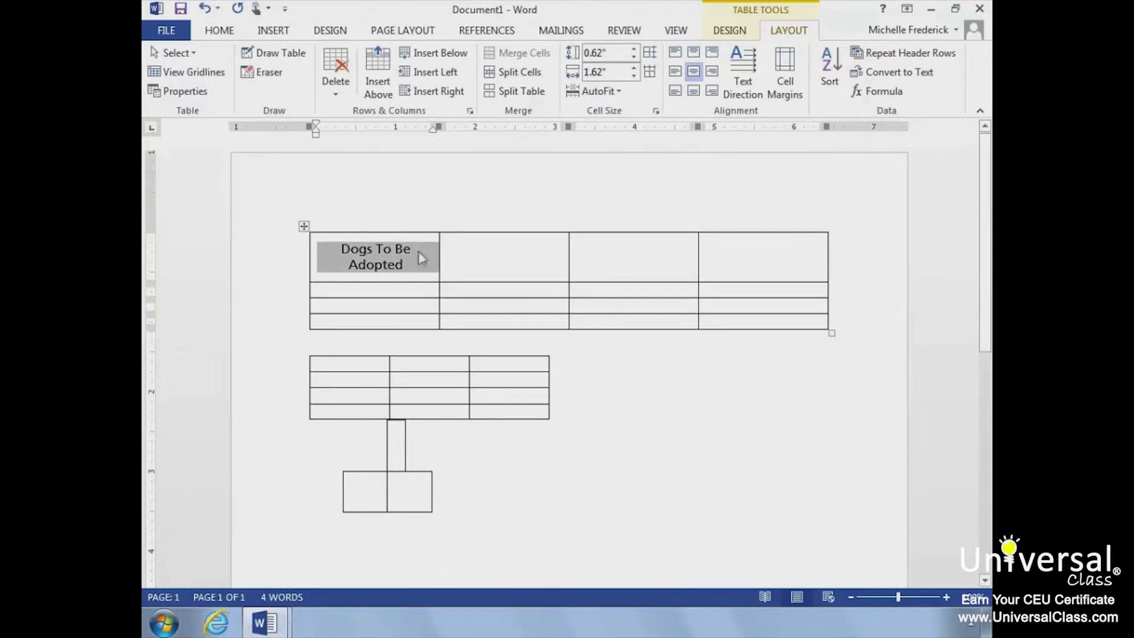
pyautogui.click(424, 271)
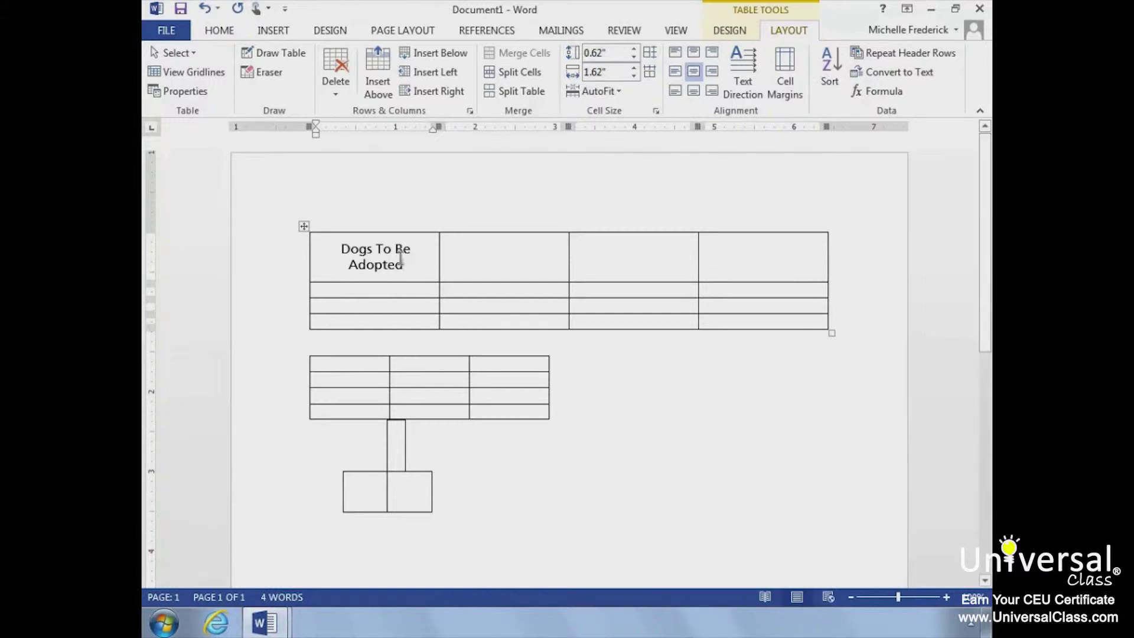
# Select the entire top table and clear the selection.
pyautogui.click(295, 220)
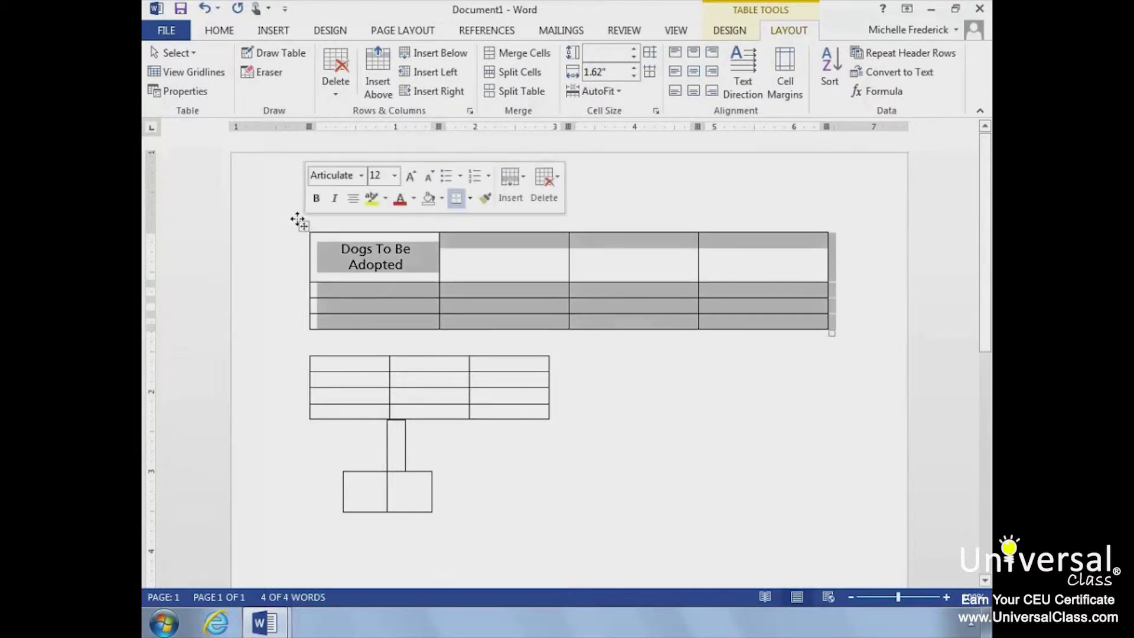
pyautogui.click(322, 248)
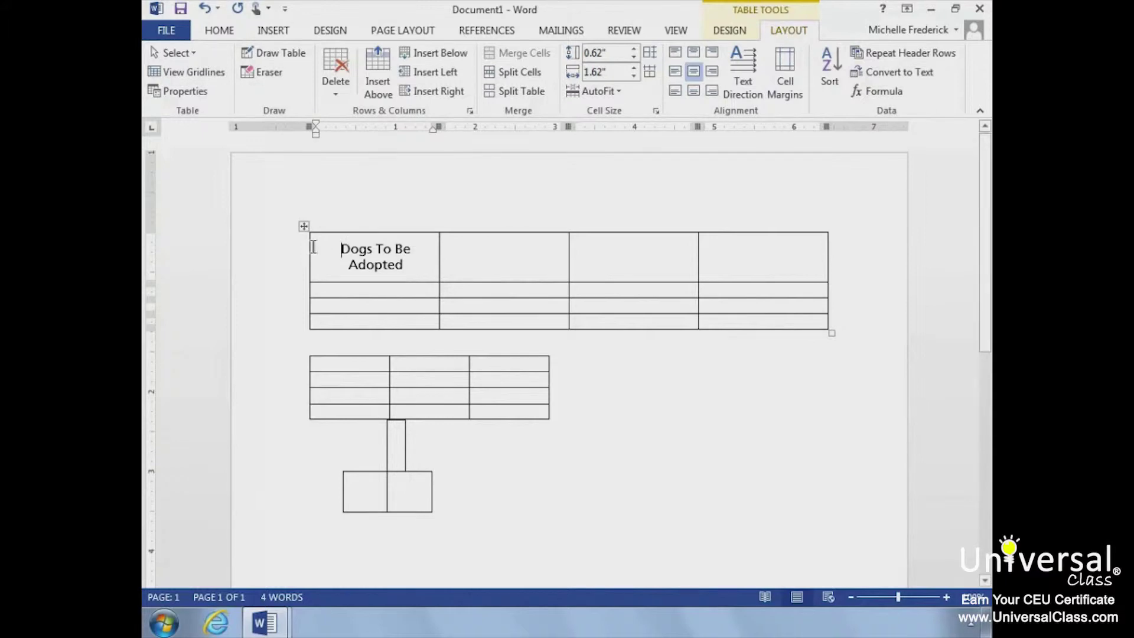
# Switch to the open document Grocery List Text.docx.
pyautogui.click(264, 627)
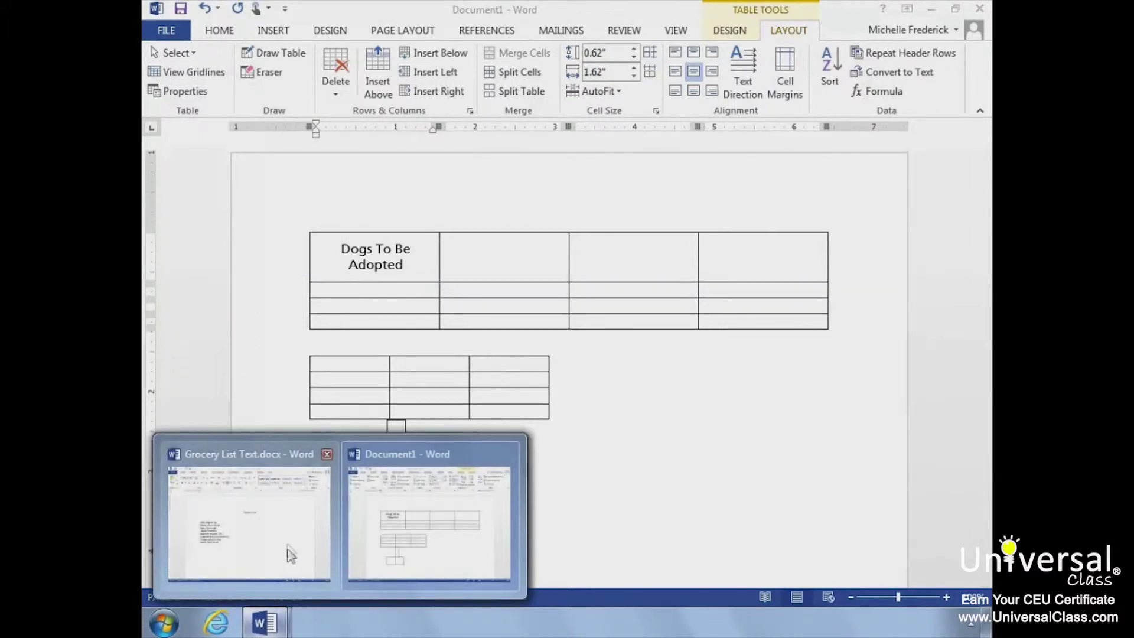
pyautogui.click(285, 542)
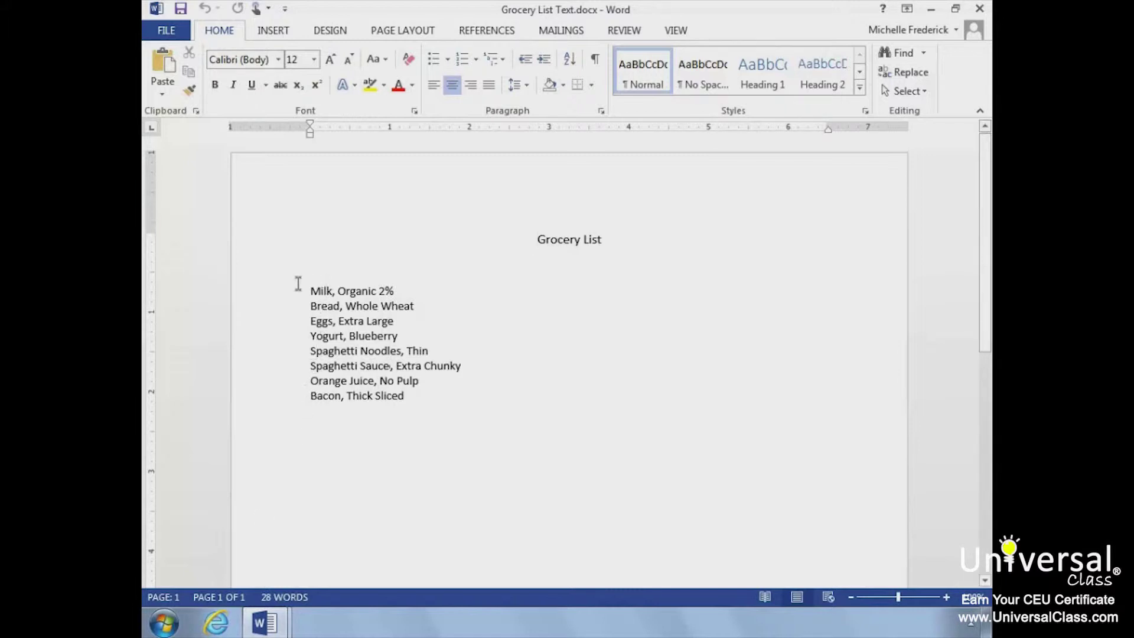
# Select the blank line above the grocery items, show the paragraph marks to inspect the text separators, and hide them again.
pyautogui.click(334, 287)
pyautogui.moveTo(332, 286); pyautogui.dragTo(326, 288)
pyautogui.click(254, 286)
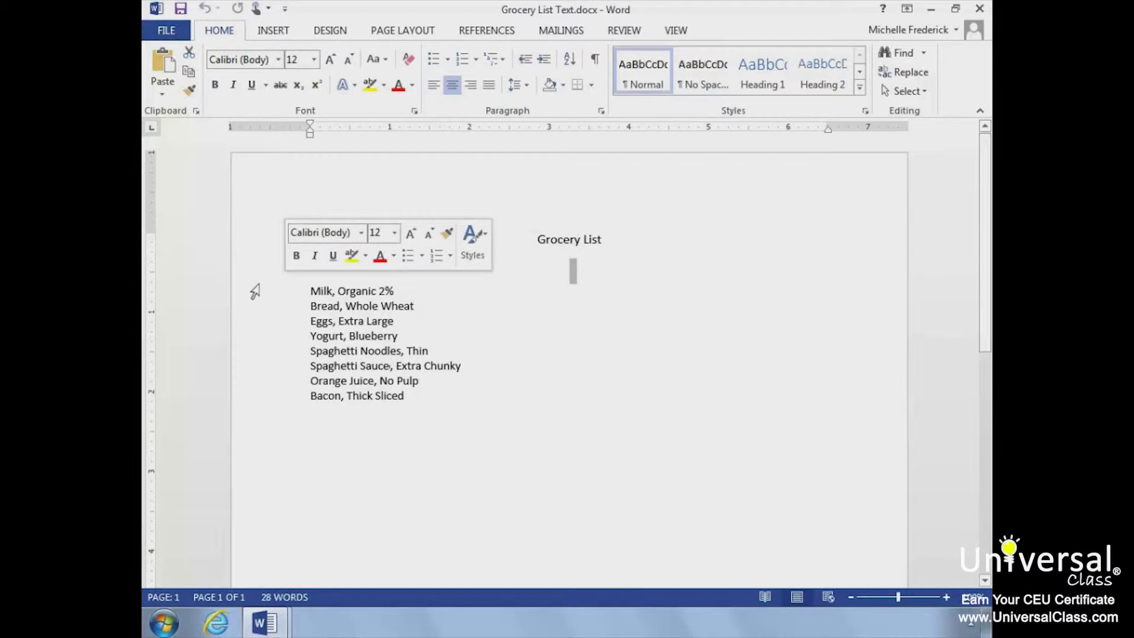
pyautogui.click(595, 59)
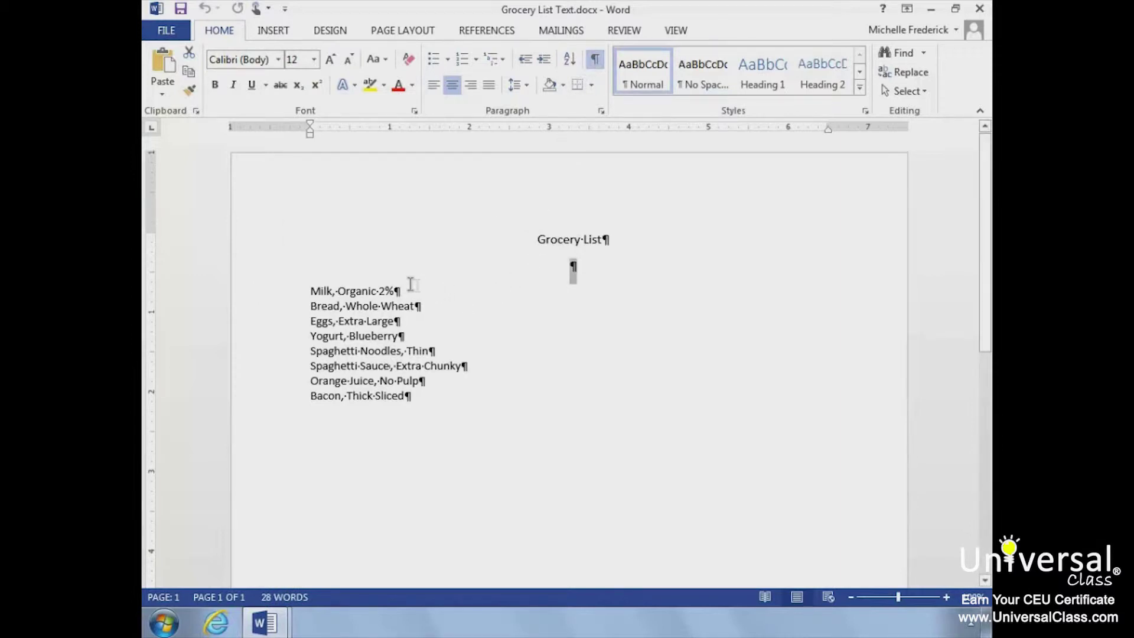
pyautogui.click(593, 60)
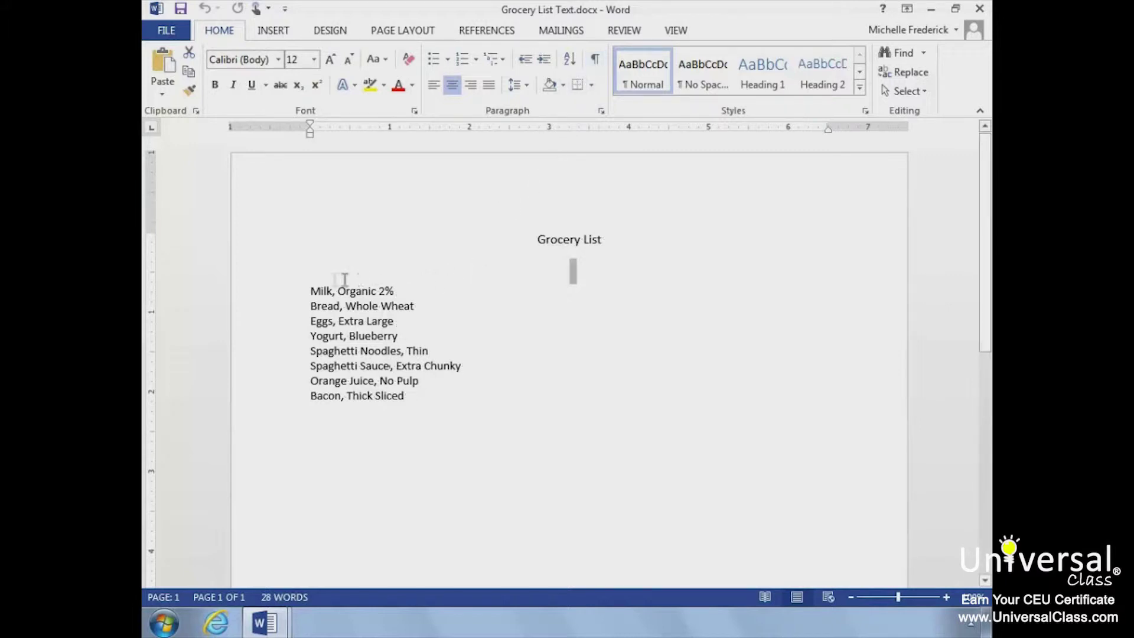
# Convert the eight grocery item lines into a two-column table, separating the text at commas with automatic fixed column width.
pyautogui.moveTo(303, 285); pyautogui.dragTo(396, 394)
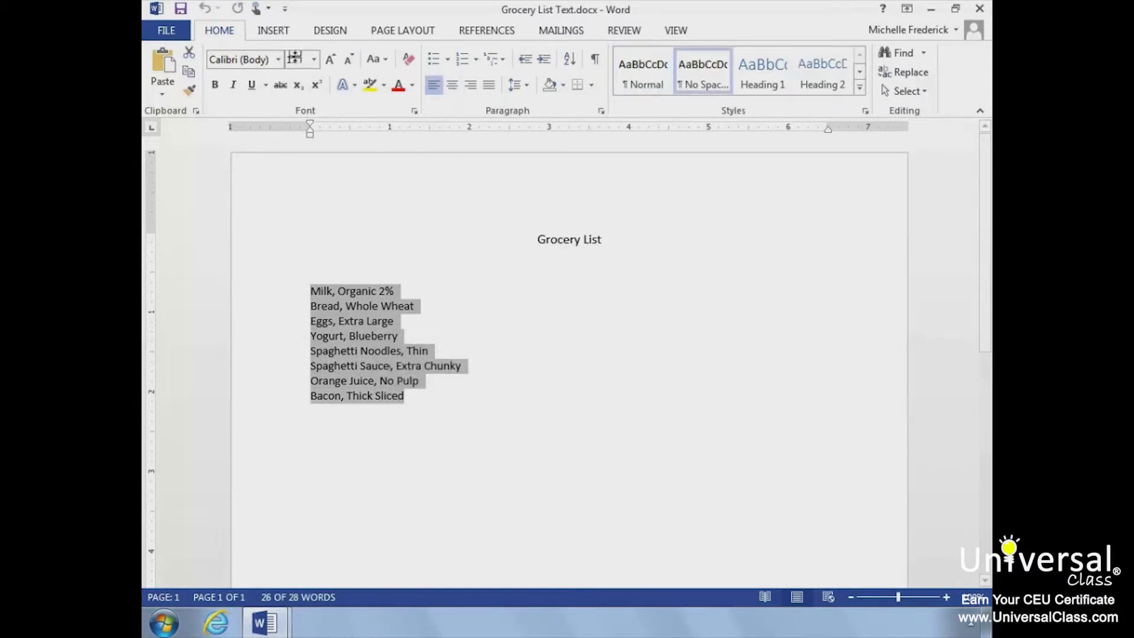
pyautogui.click(282, 37)
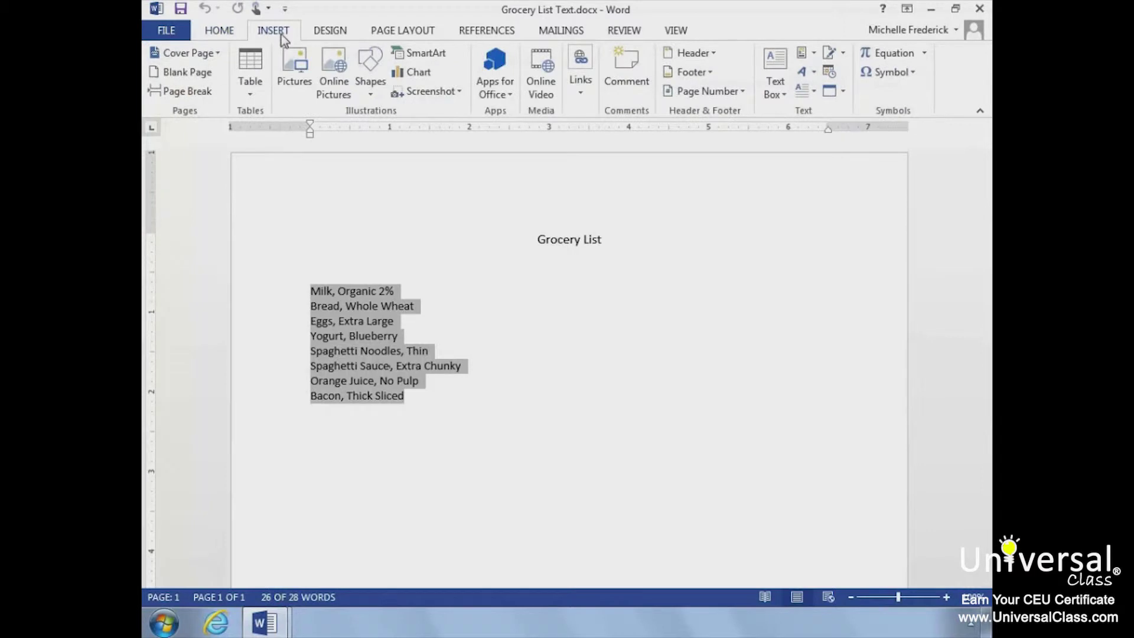
pyautogui.click(250, 83)
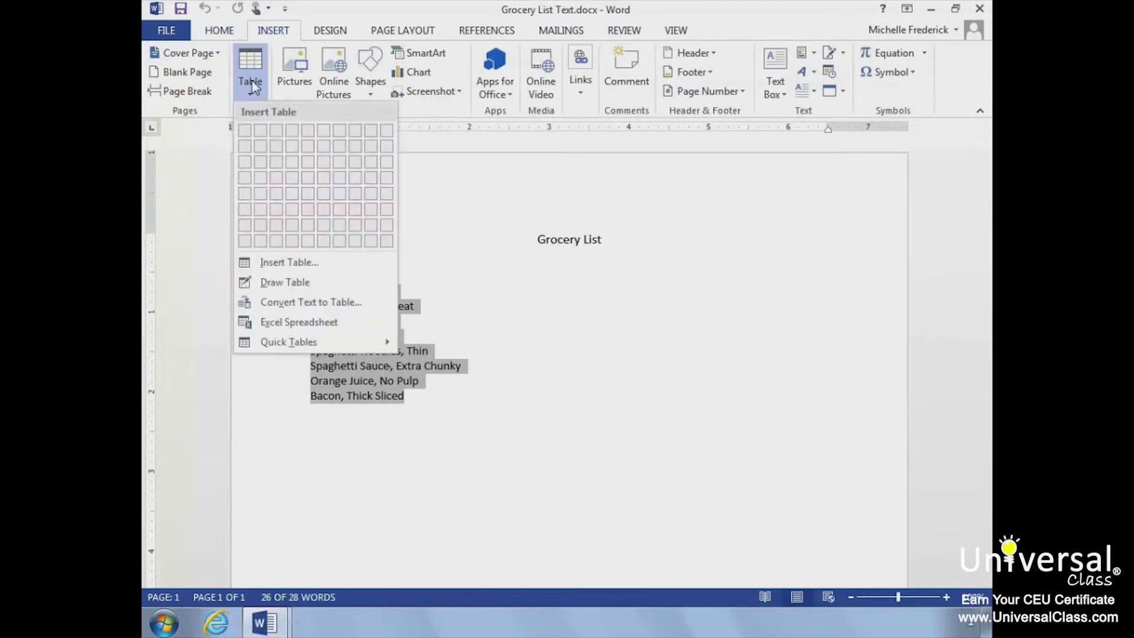
pyautogui.click(275, 304)
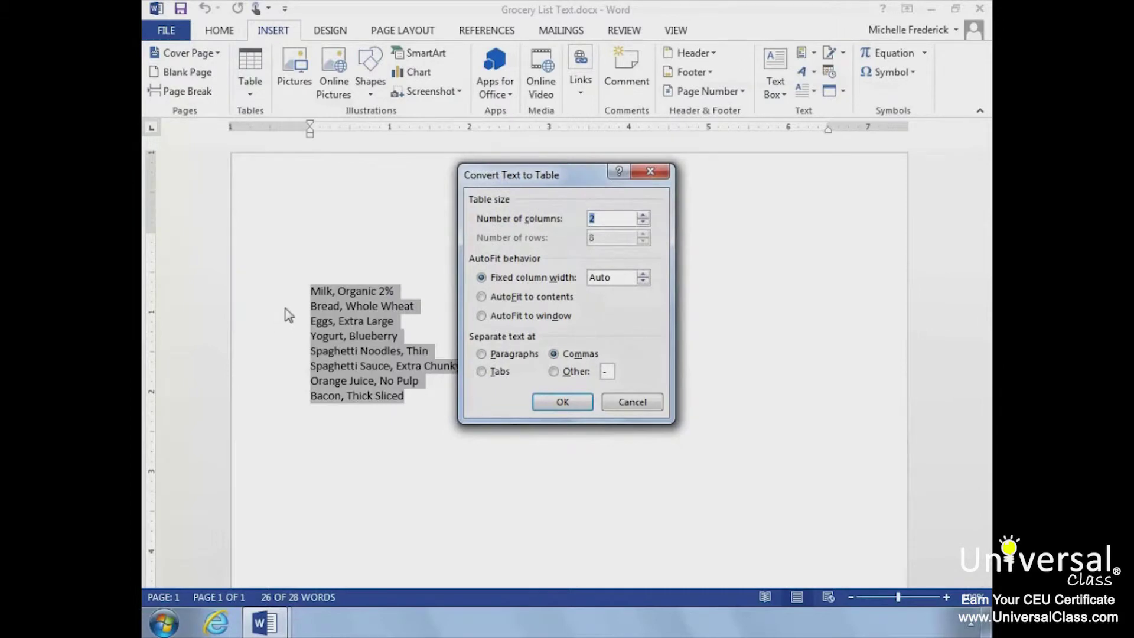
pyautogui.click(548, 402)
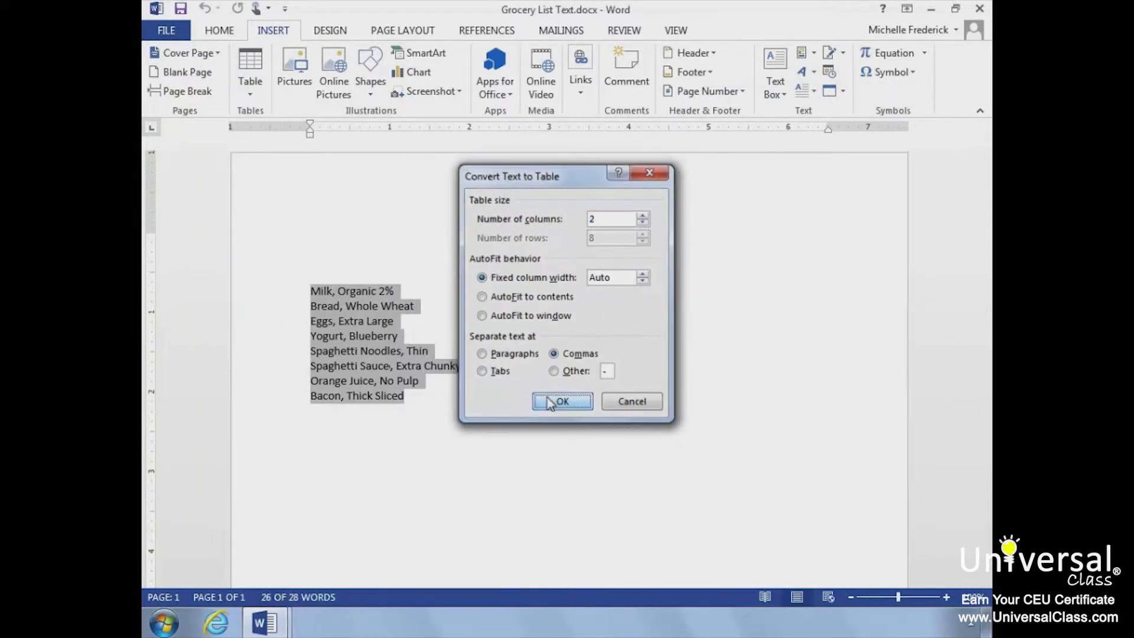
pyautogui.click(520, 462)
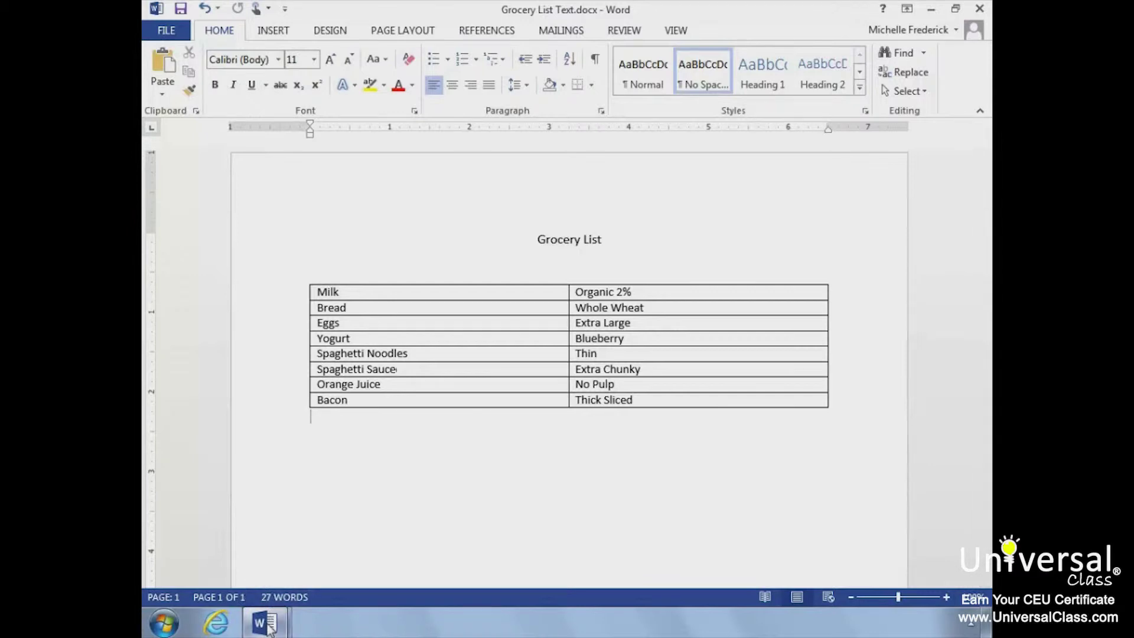
# Switch to the open document Document1 and insert the Calendar 2 quick table below the drawn table.
pyautogui.moveTo(268, 628)
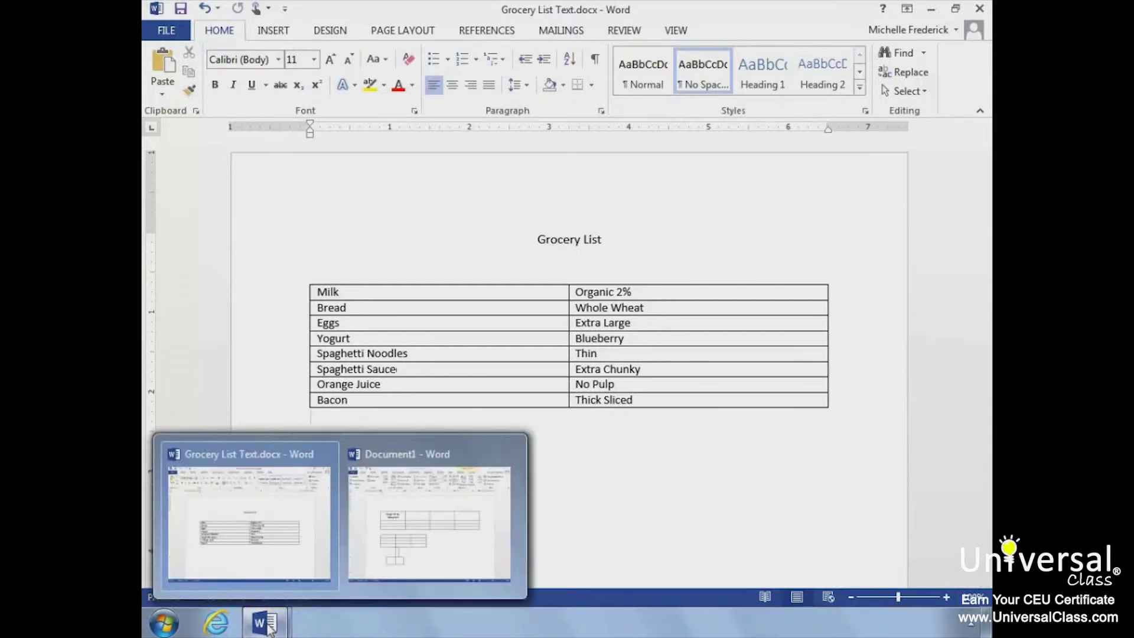
pyautogui.click(389, 544)
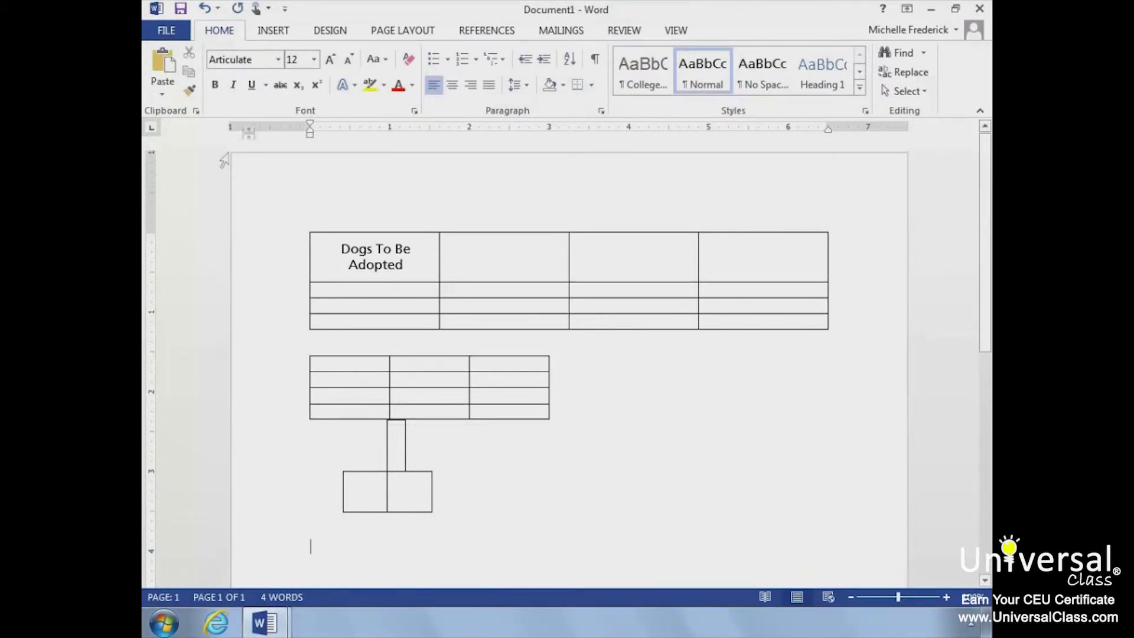
pyautogui.click(273, 31)
pyautogui.click(253, 77)
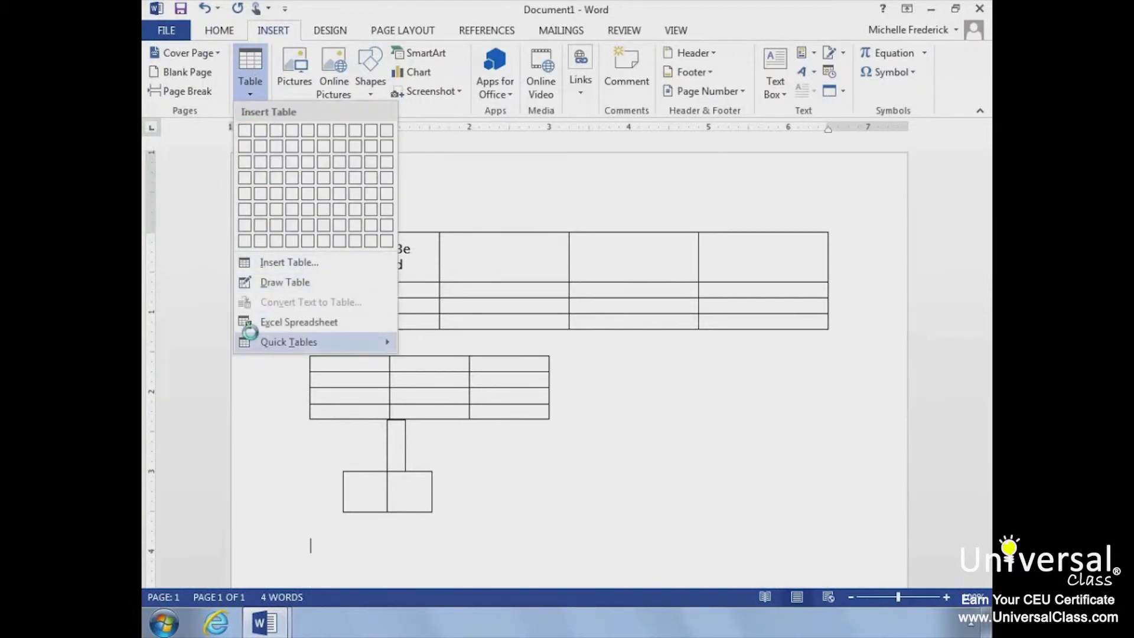
pyautogui.moveTo(348, 342)
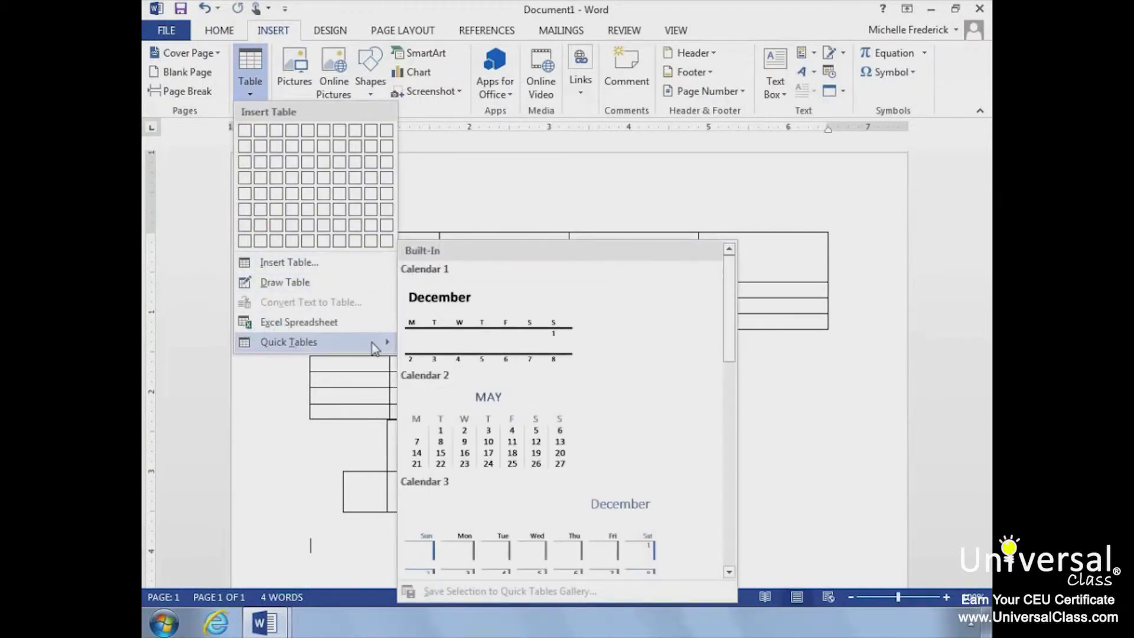
pyautogui.click(455, 458)
pyautogui.scroll(-3, 442, 446)
pyautogui.scroll(-3, 443, 446)
pyautogui.click(446, 443)
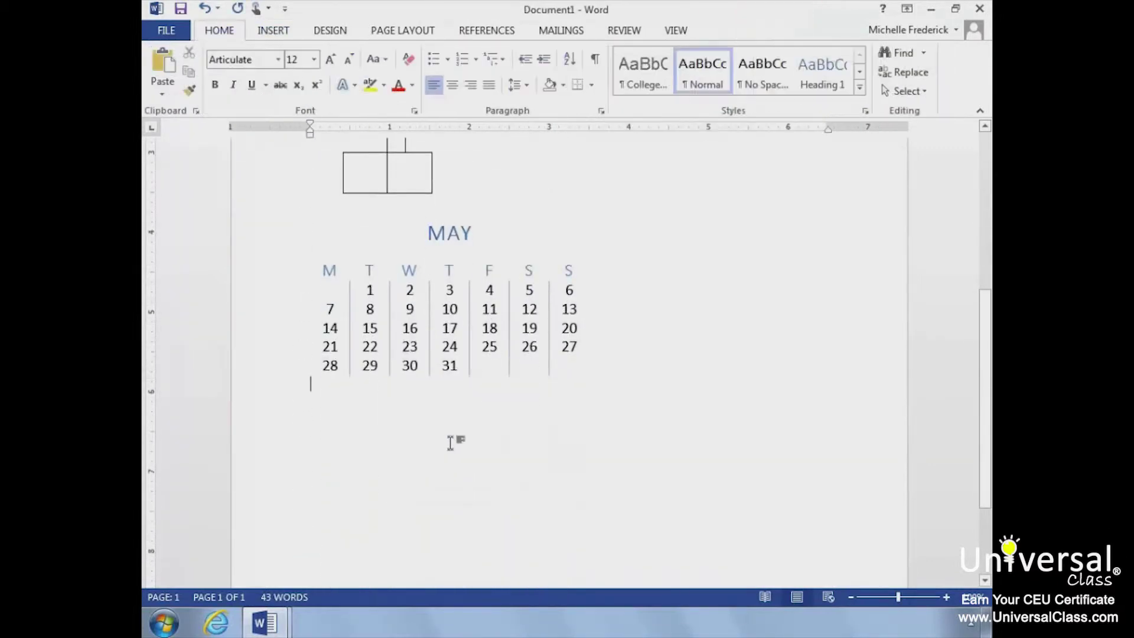
pyautogui.press('Return')
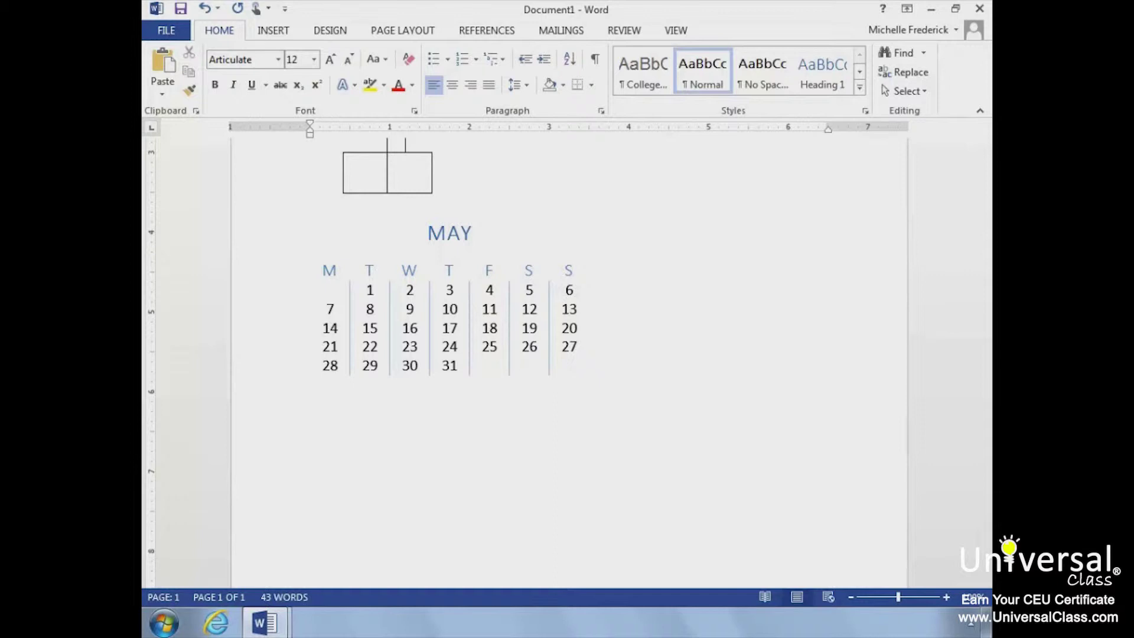
# Select the entire top table and view the Quick Tables gallery with its option for saving the selection, without choosing anything.
pyautogui.scroll(10, 405, 423)
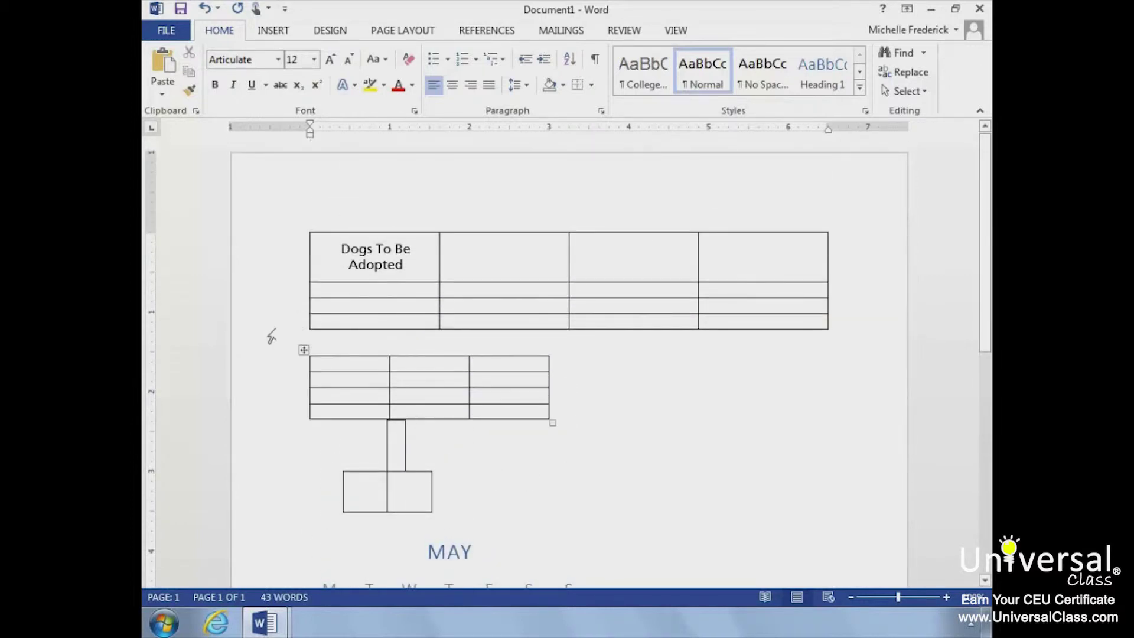
pyautogui.click(268, 236)
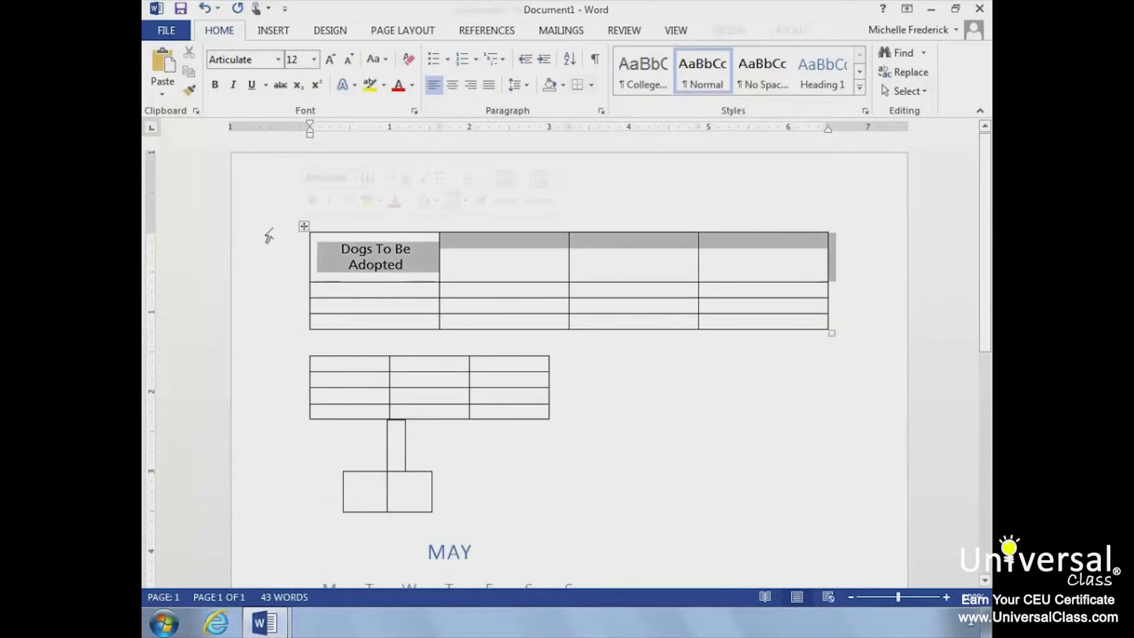
pyautogui.click(294, 220)
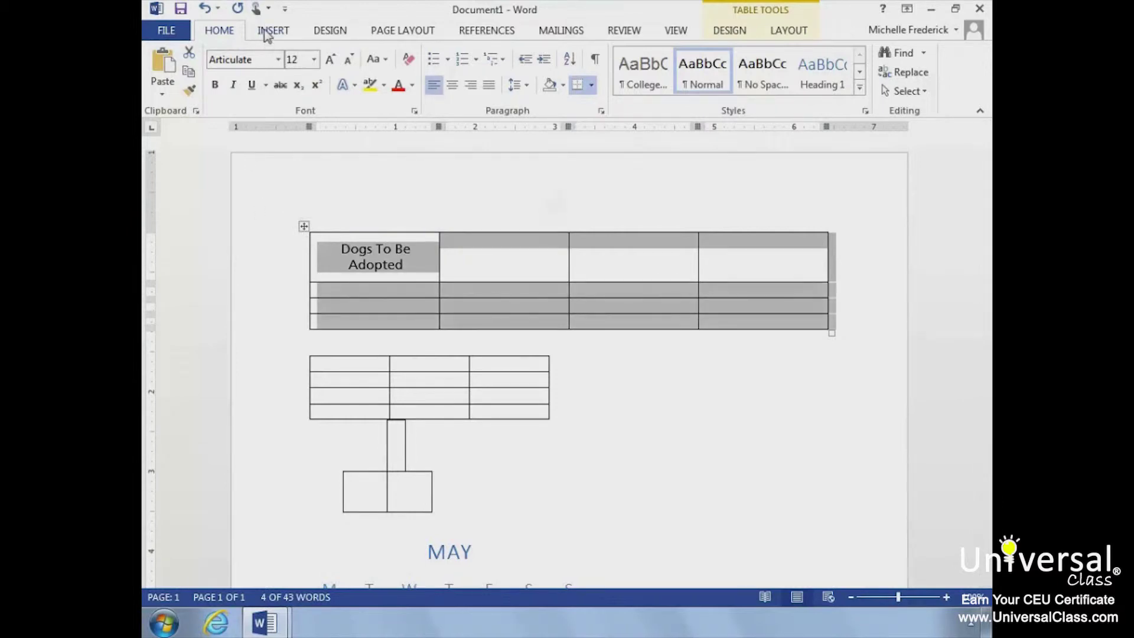
pyautogui.click(293, 33)
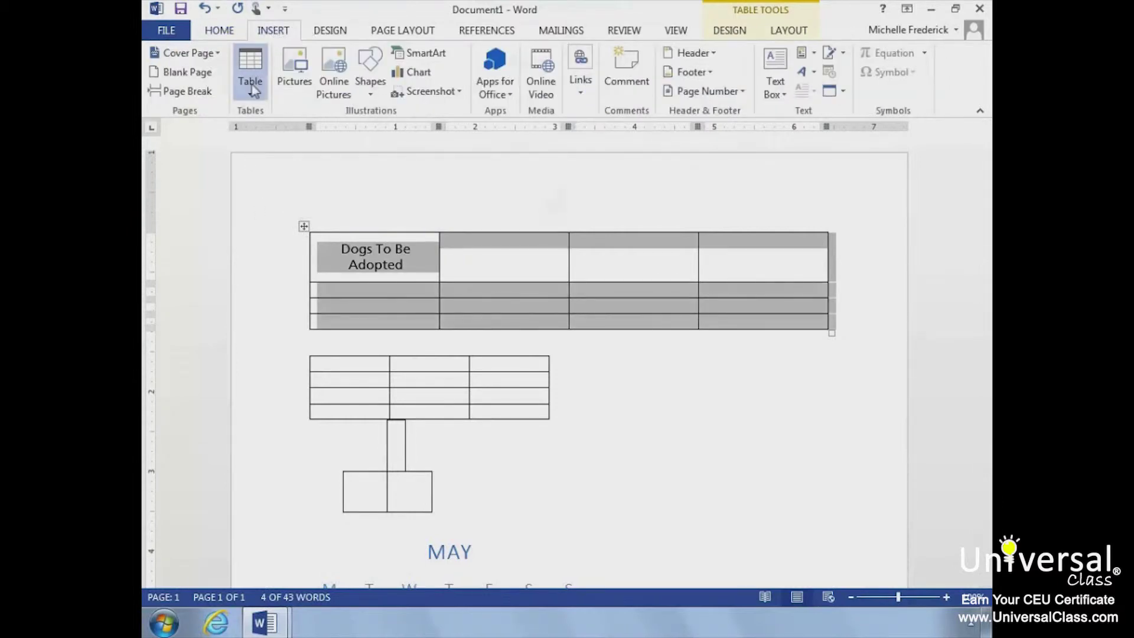
pyautogui.click(253, 88)
pyautogui.moveTo(274, 342)
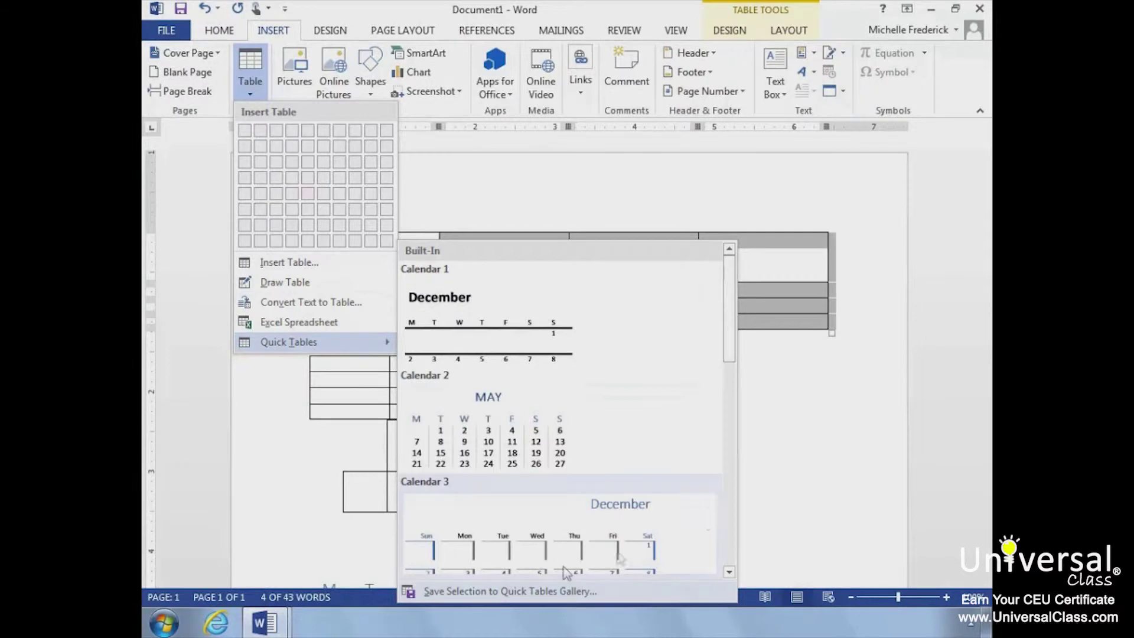
pyautogui.click(792, 487)
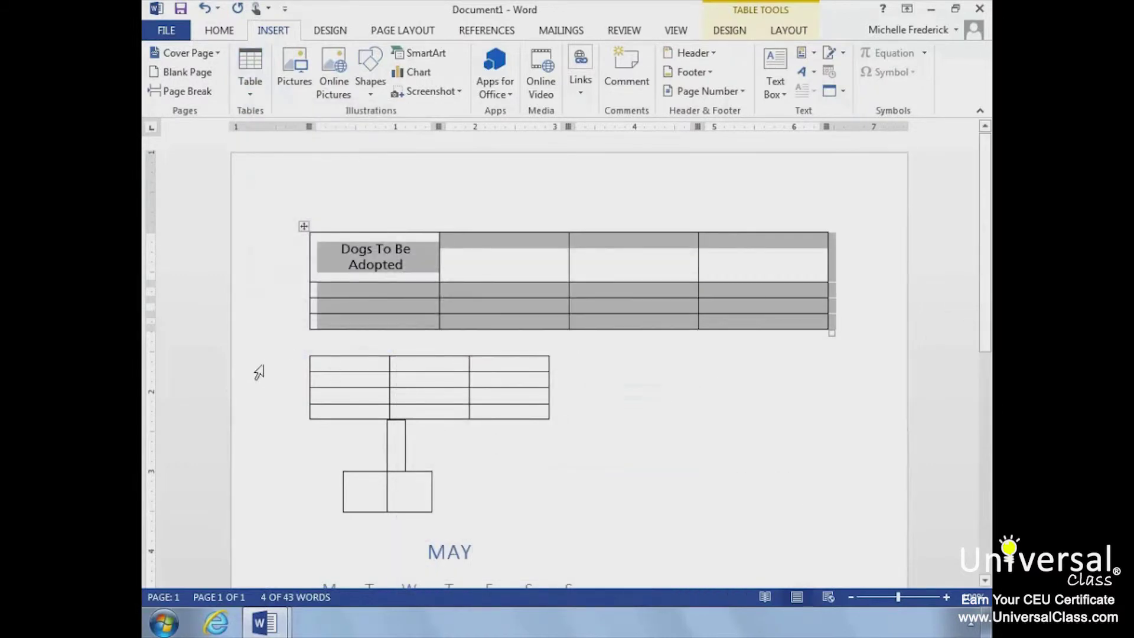
# Select the lower row of the drawn table and display the table design options.
pyautogui.click(258, 445)
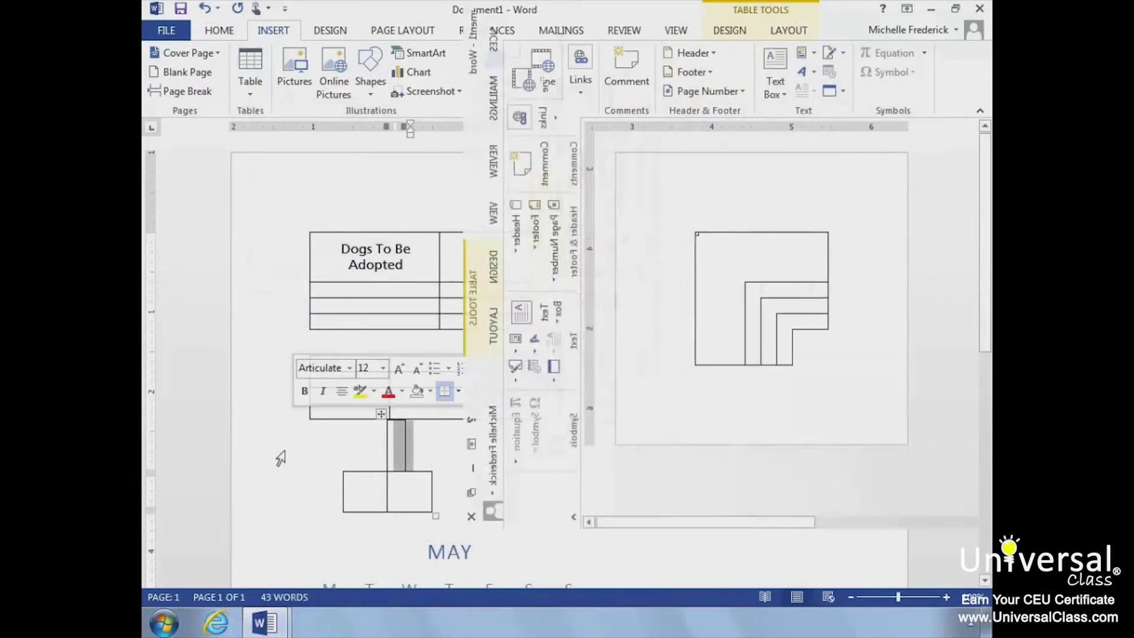
pyautogui.click(258, 511)
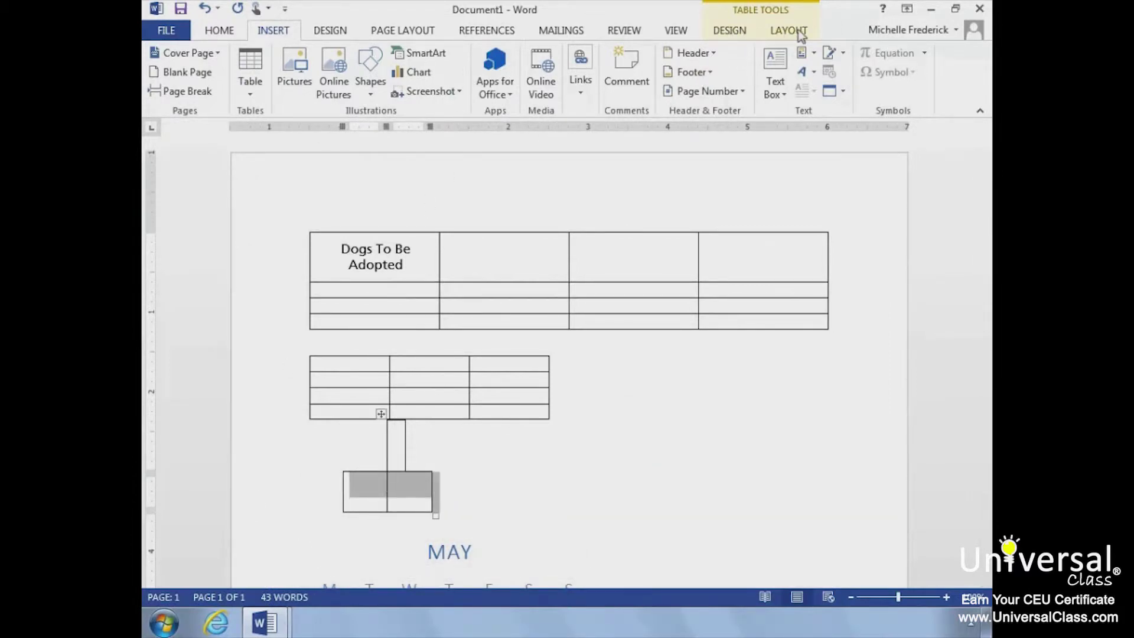
pyautogui.click(736, 36)
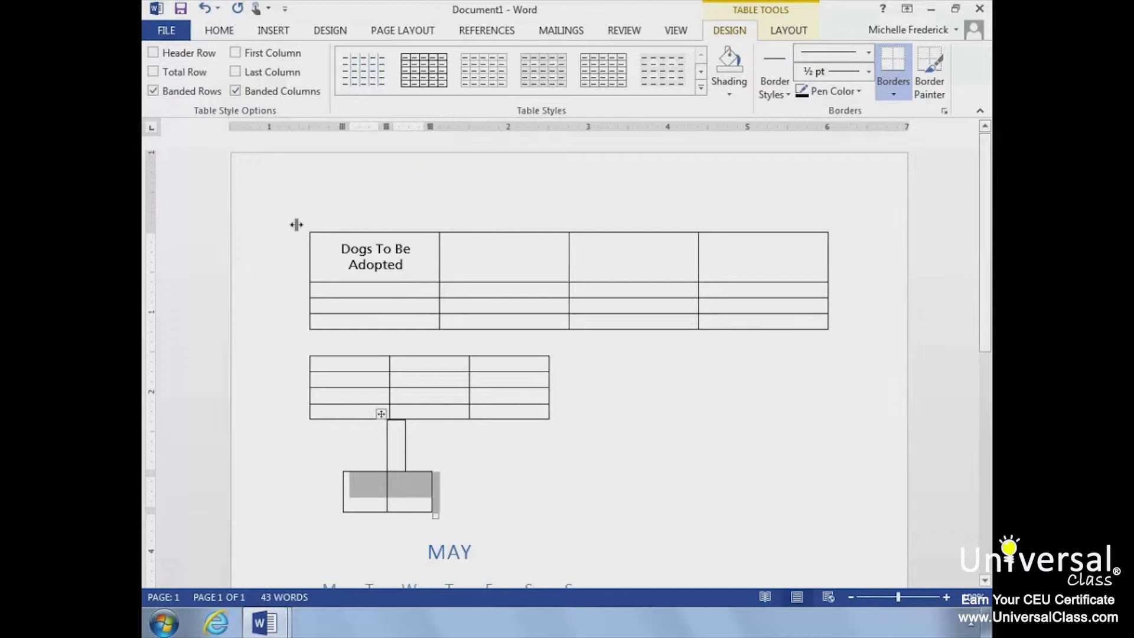
# Apply the dark blue grid table style with solid header row and first column to the entire "Dogs To Be Adopted" table.
pyautogui.click(256, 251)
pyautogui.moveTo(255, 251); pyautogui.dragTo(263, 335)
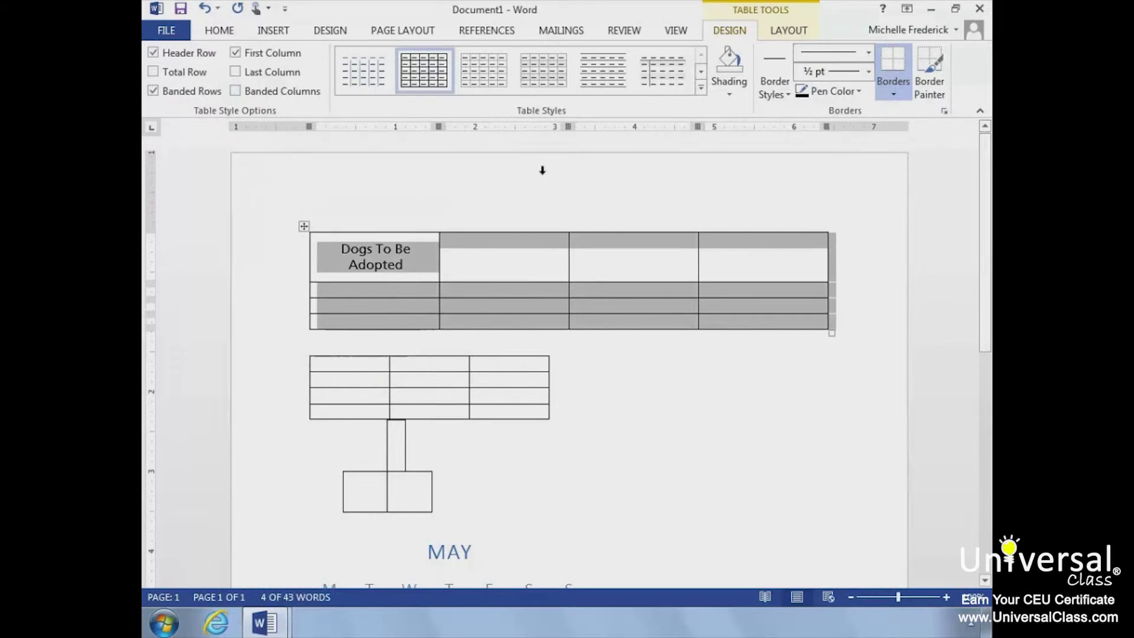
pyautogui.click(702, 89)
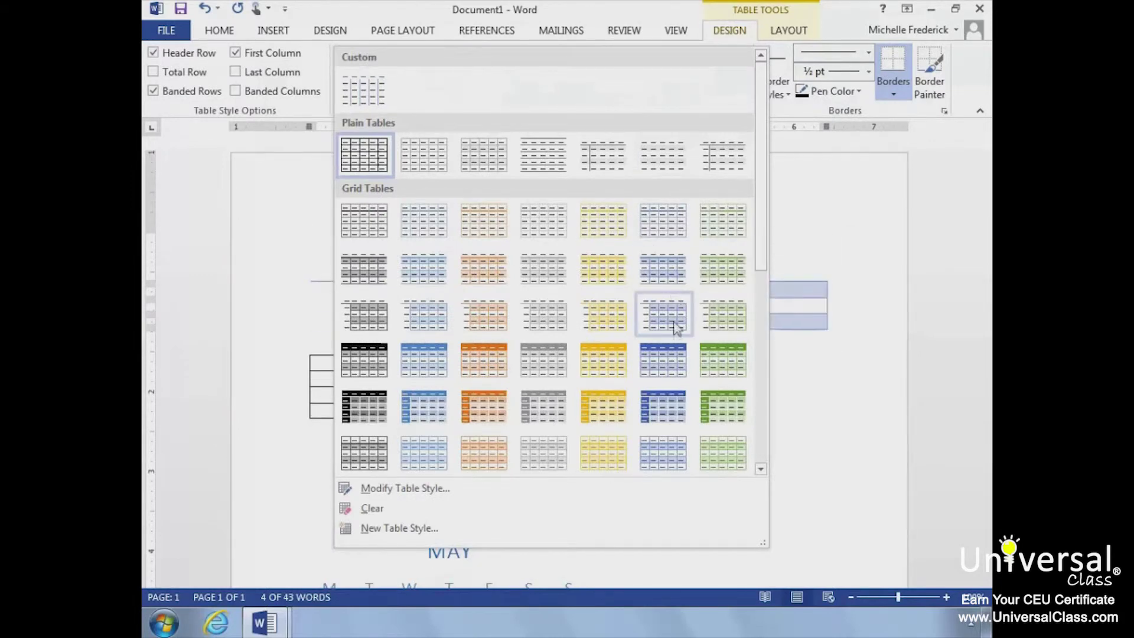
pyautogui.click(663, 404)
pyautogui.click(638, 394)
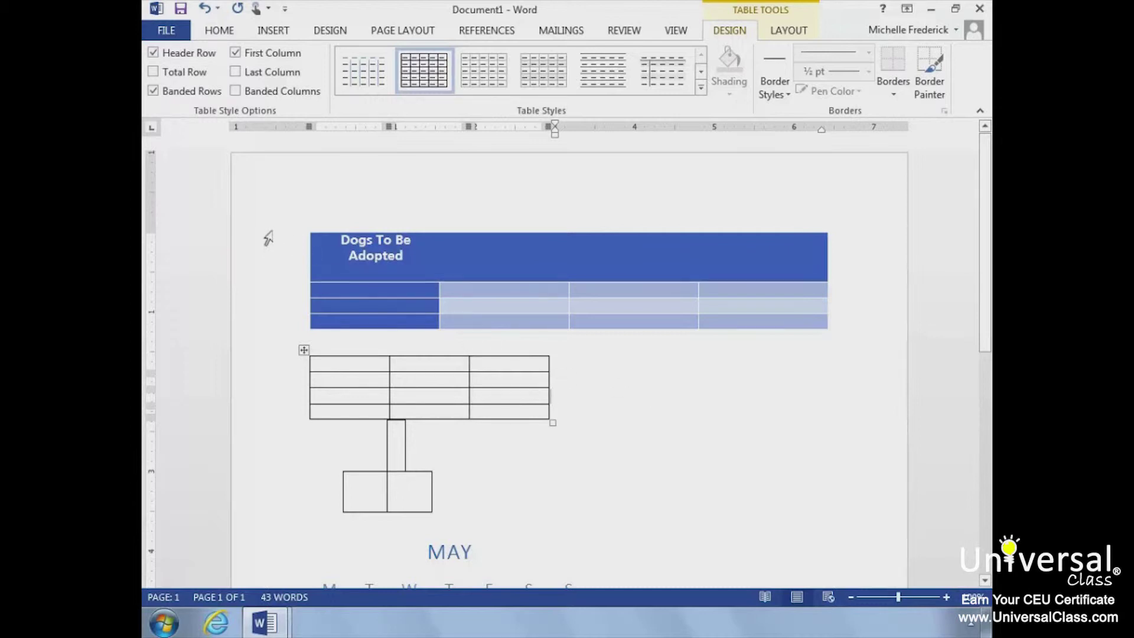
# Select the styled top table and switch its Header Row and First Column formatting off and back on, one at a time.
pyautogui.click(292, 226)
pyautogui.click(292, 226)
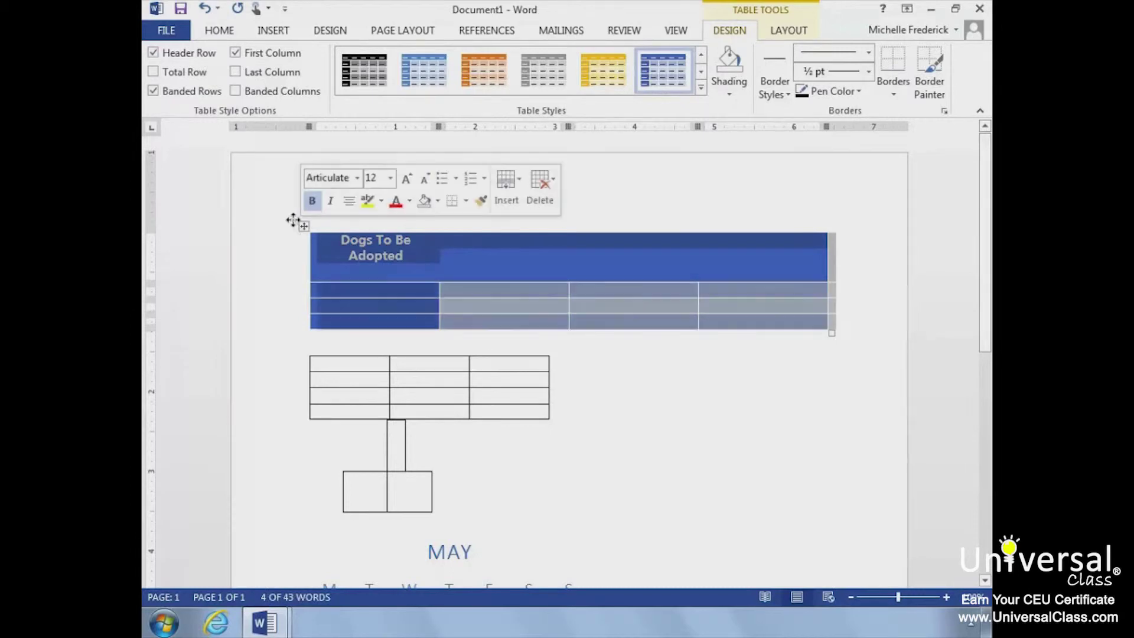
pyautogui.click(153, 52)
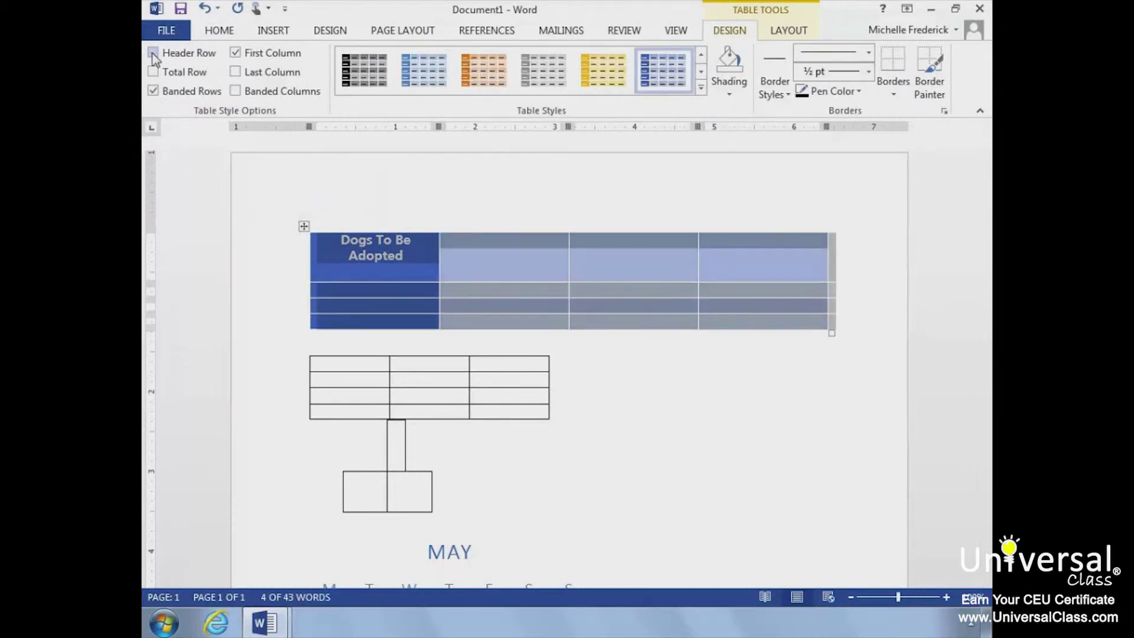
pyautogui.click(180, 173)
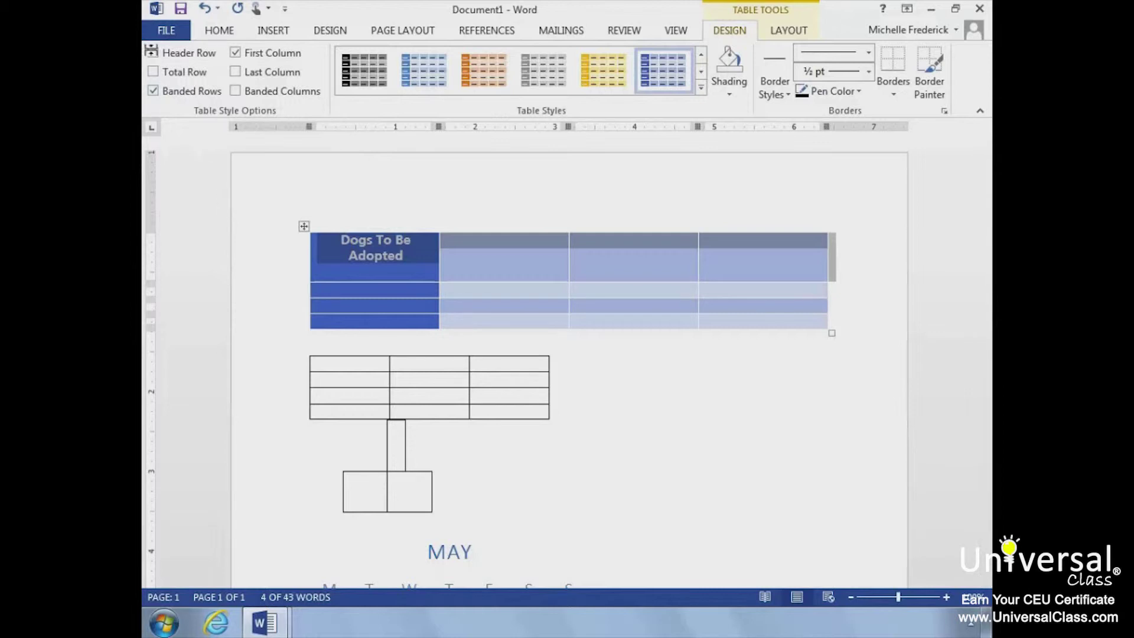
pyautogui.click(154, 53)
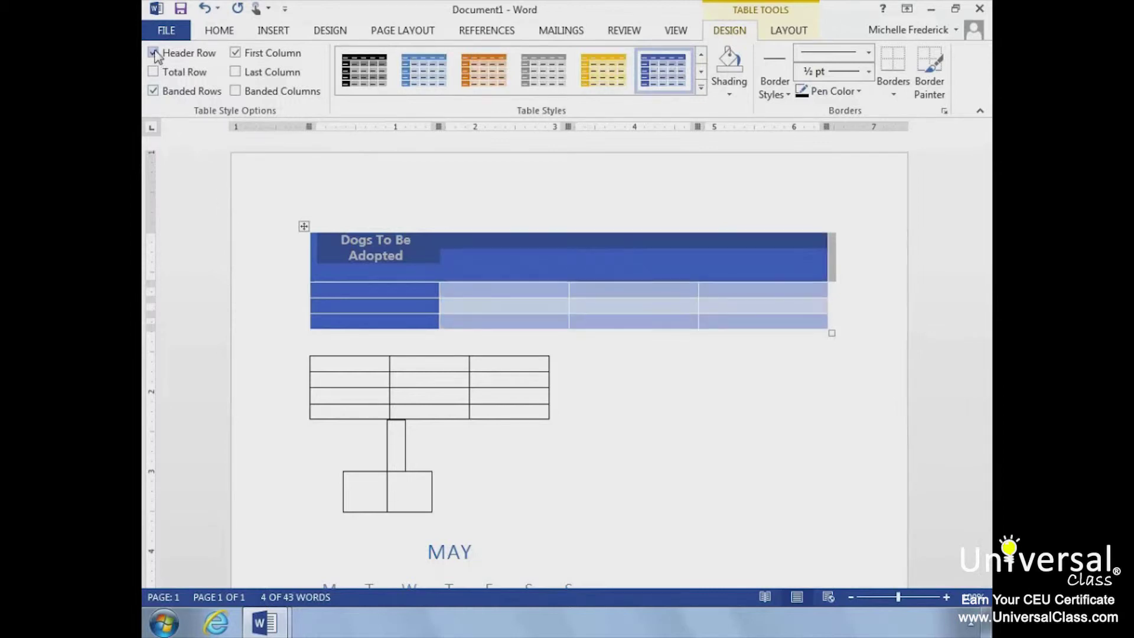
pyautogui.click(236, 52)
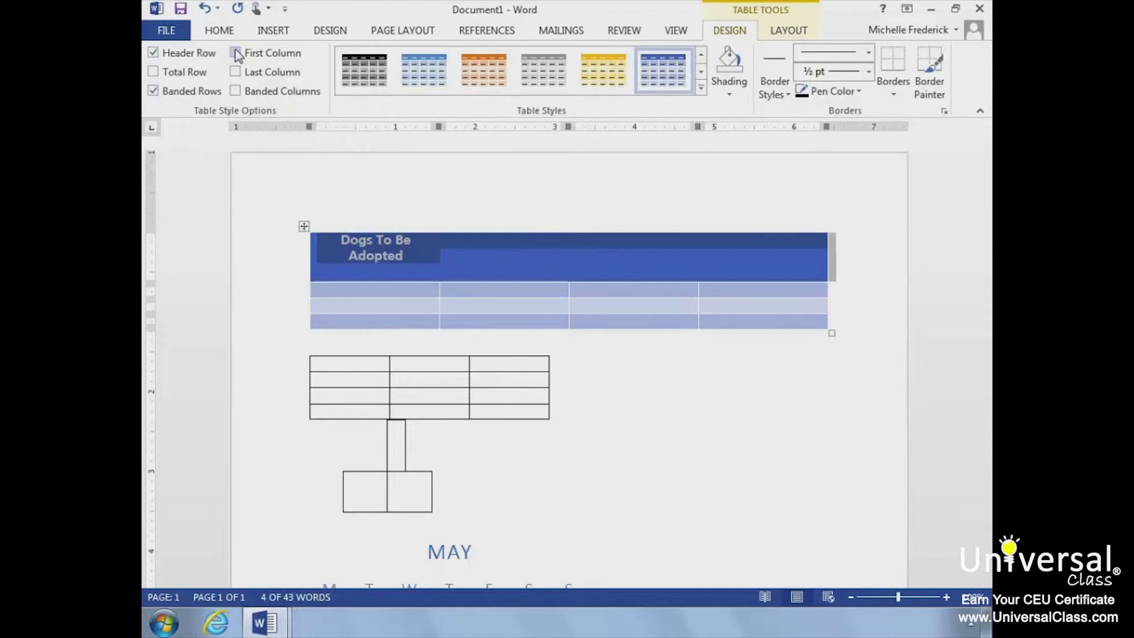
pyautogui.click(236, 53)
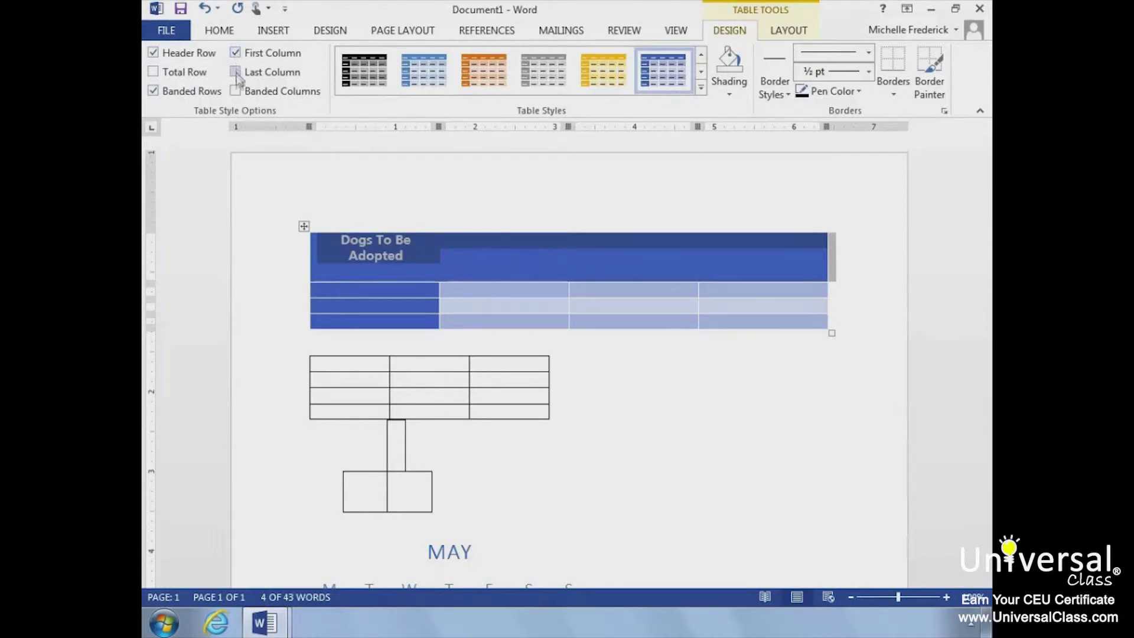
# Switch the top table's Last Column formatting on and off again, and its Banded Rows formatting off and back on.
pyautogui.click(236, 72)
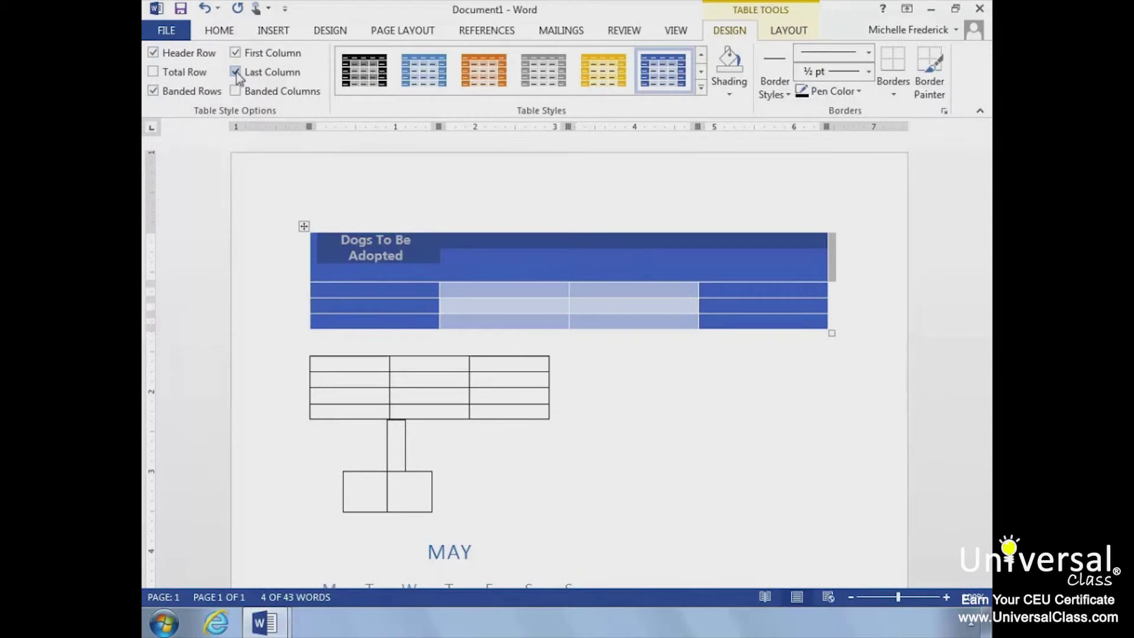
pyautogui.click(236, 72)
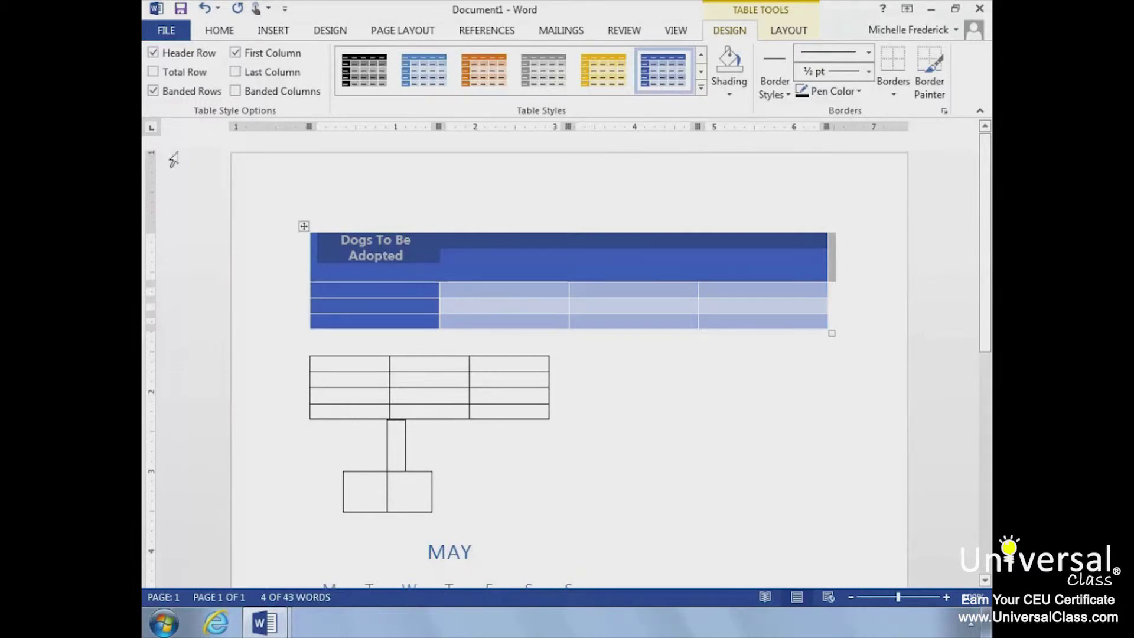
pyautogui.click(153, 92)
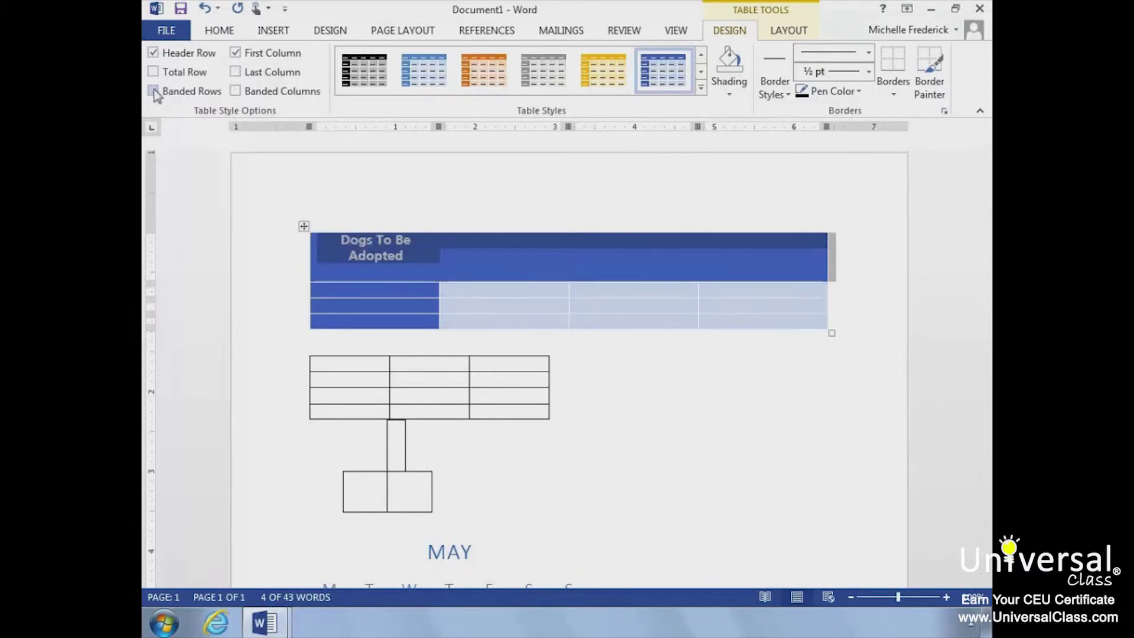
pyautogui.click(153, 91)
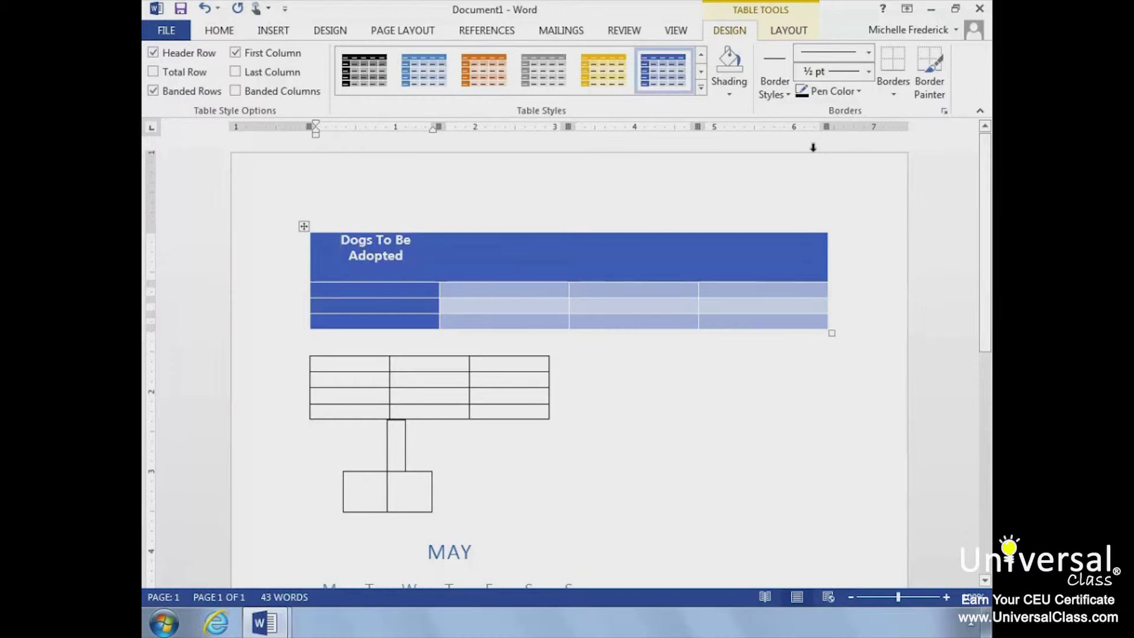
# Paint the top border of the "Dogs To Be Adopted" cell with a light blue, 3 pt line using the Border Painter.
pyautogui.click(858, 92)
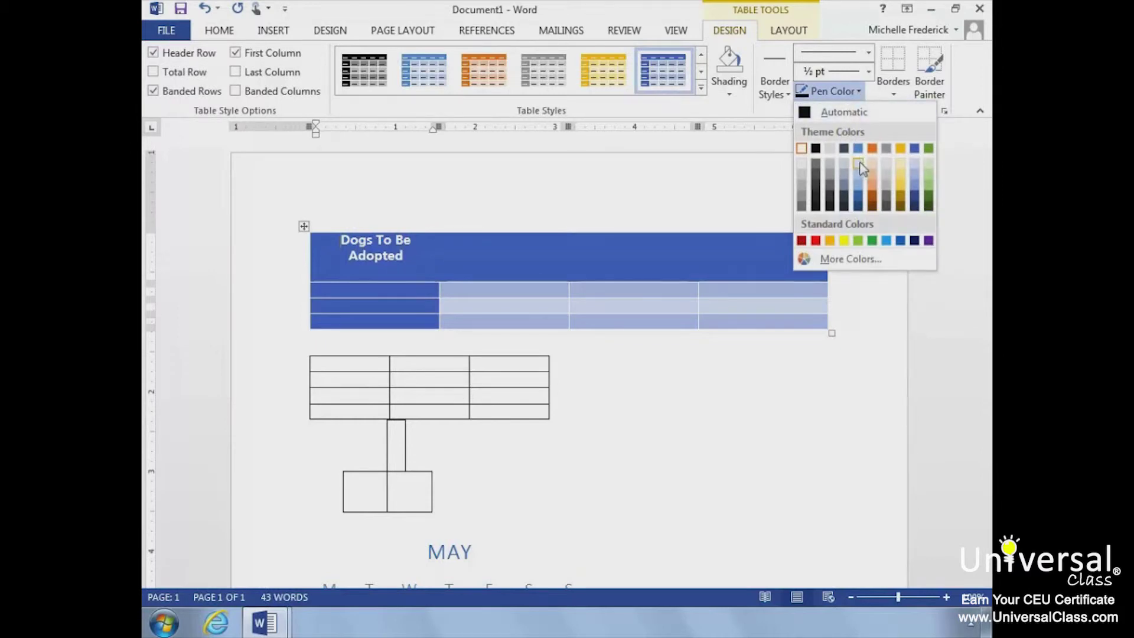
pyautogui.click(858, 187)
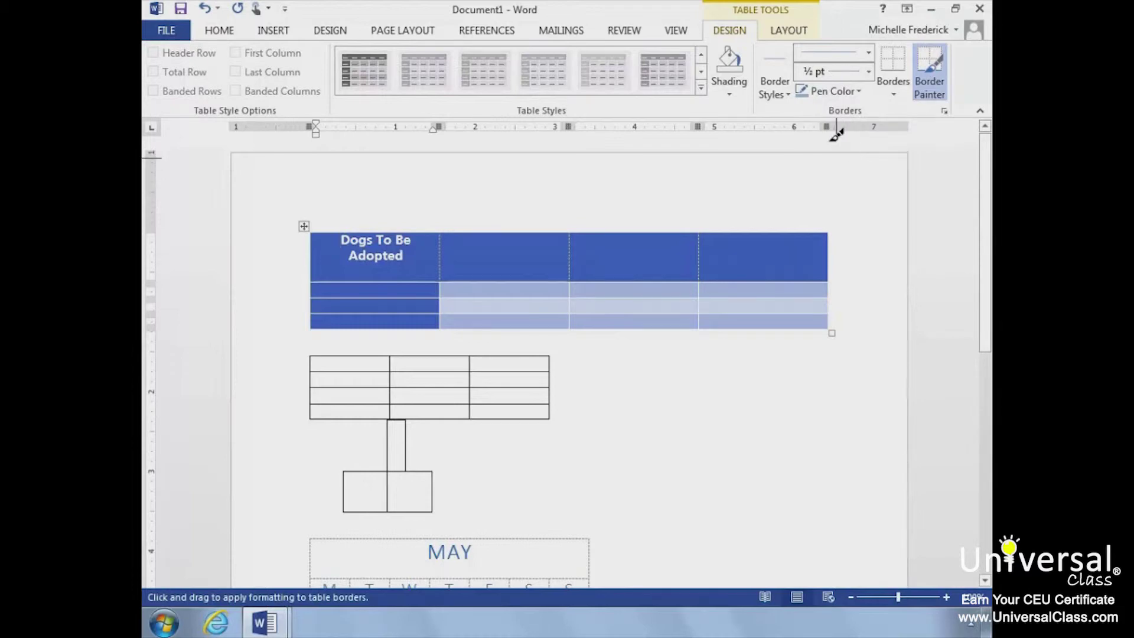
pyautogui.click(786, 95)
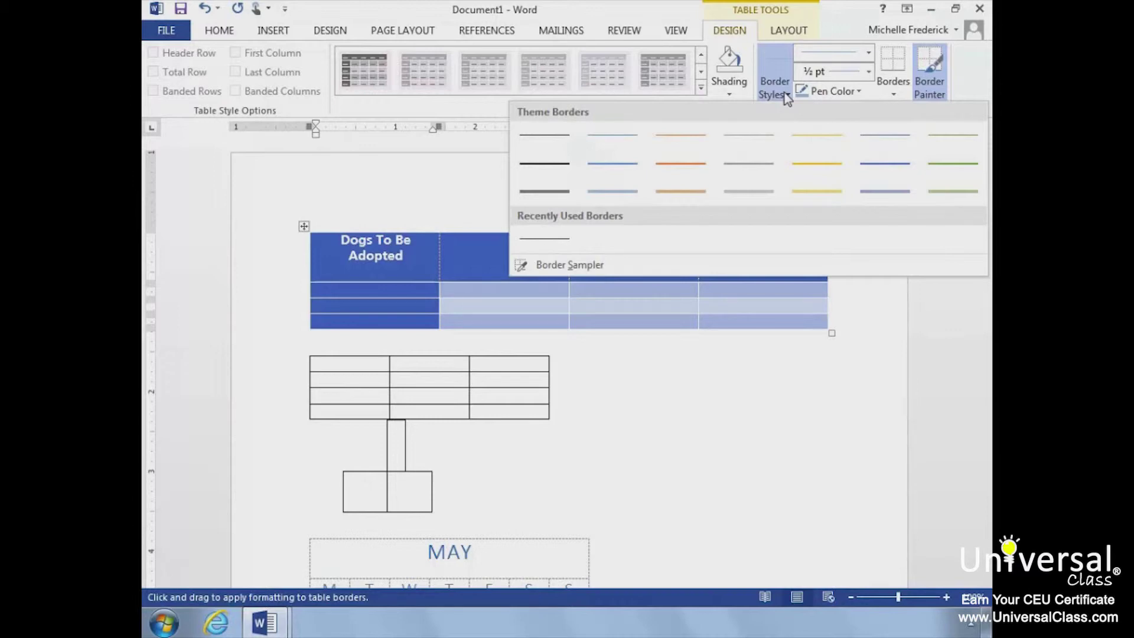
pyautogui.click(784, 93)
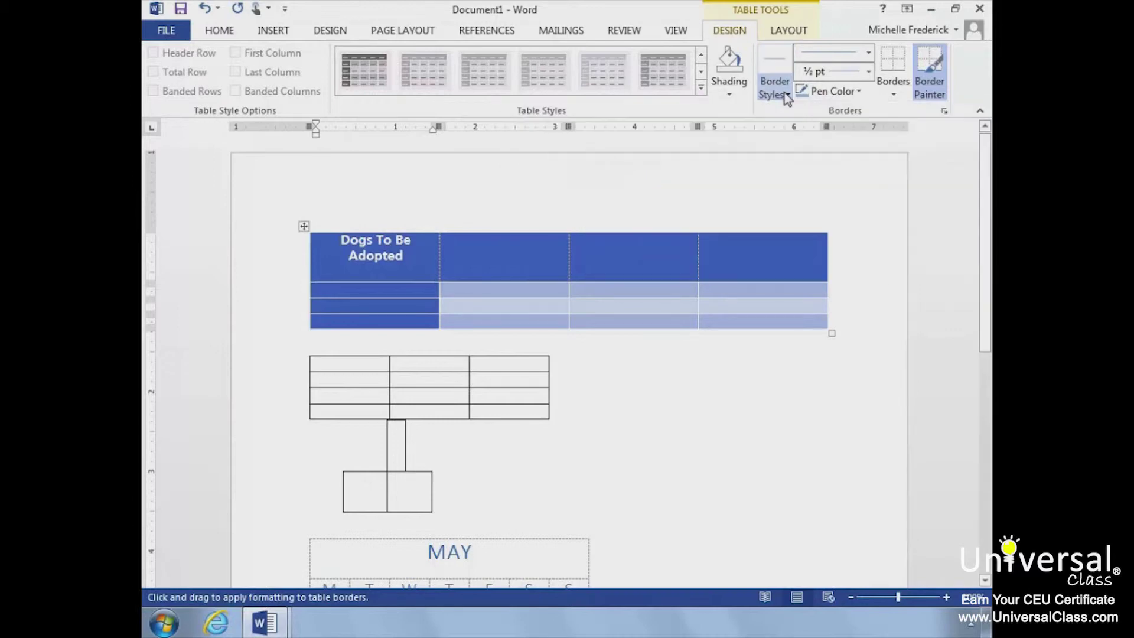
pyautogui.click(868, 71)
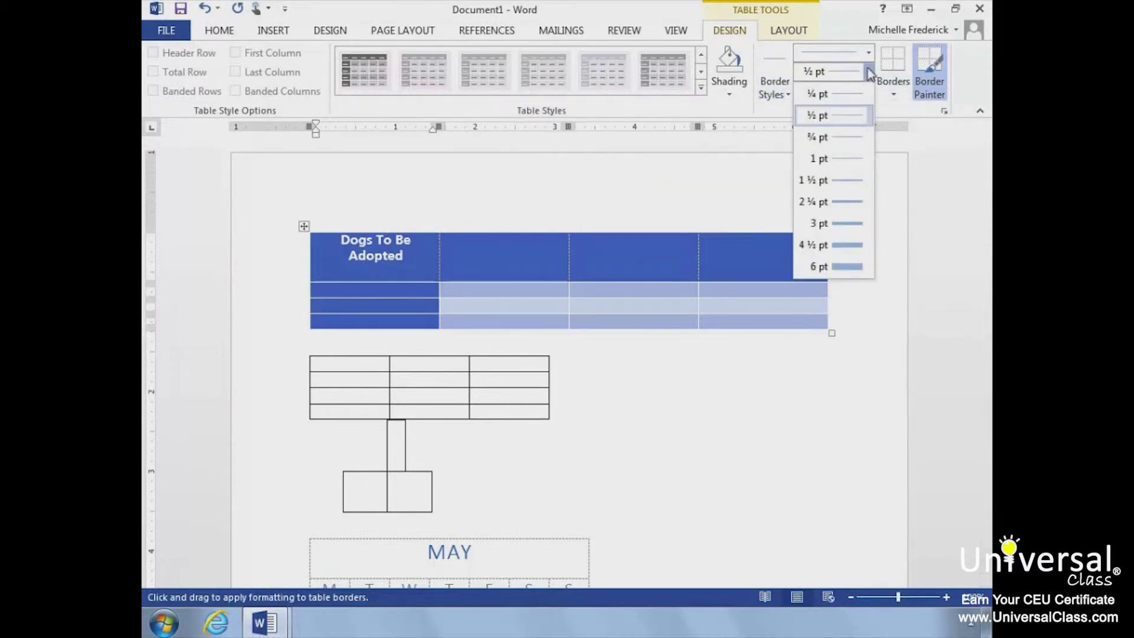
pyautogui.click(827, 223)
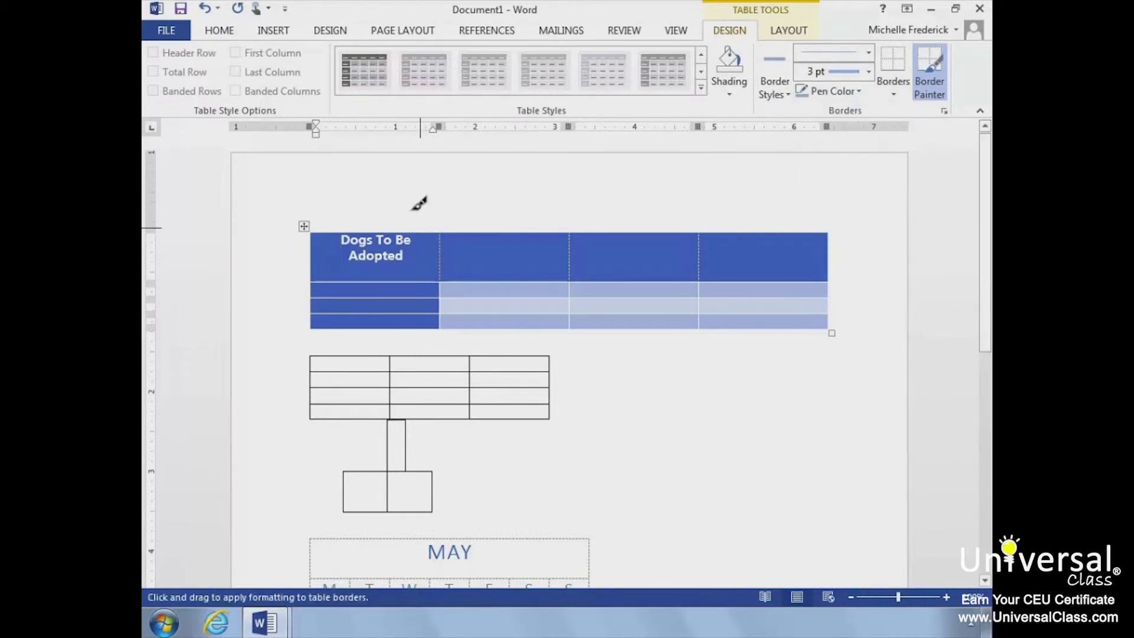
pyautogui.click(416, 232)
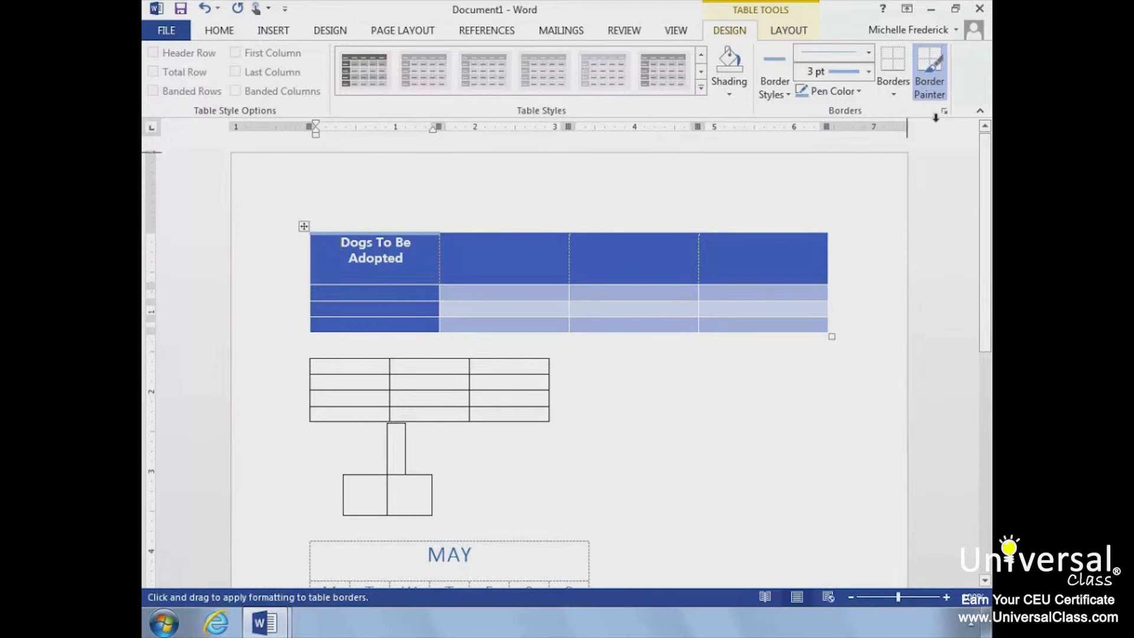
pyautogui.click(934, 98)
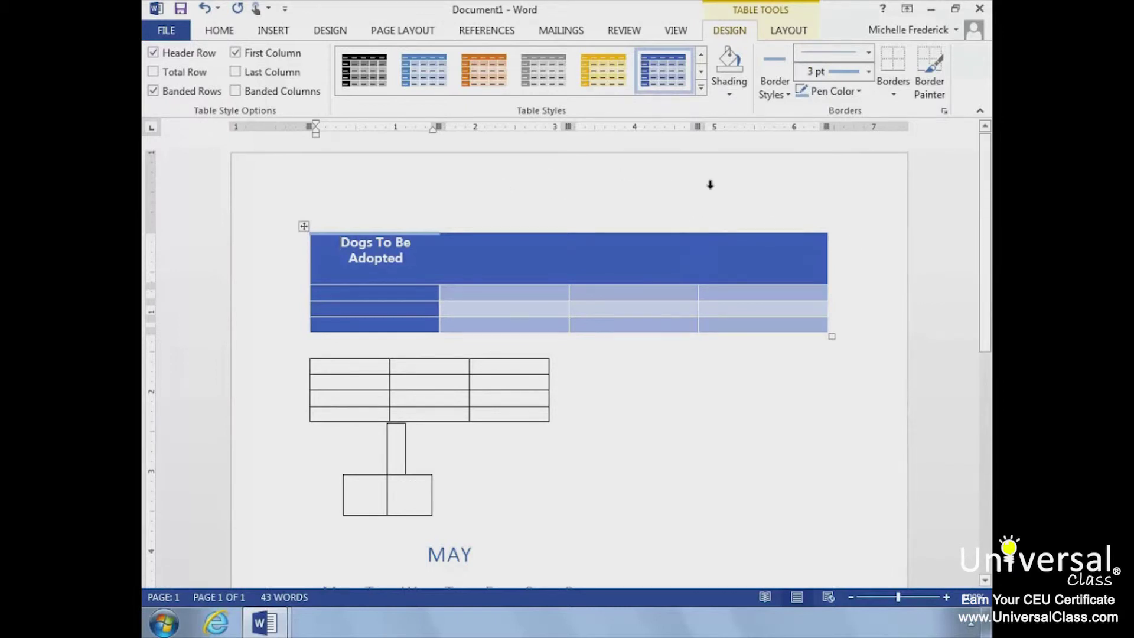
# Sample the blue border above "Dogs To Be Adopted" and apply it across the top edge of all three columns in the second table.
pyautogui.click(786, 96)
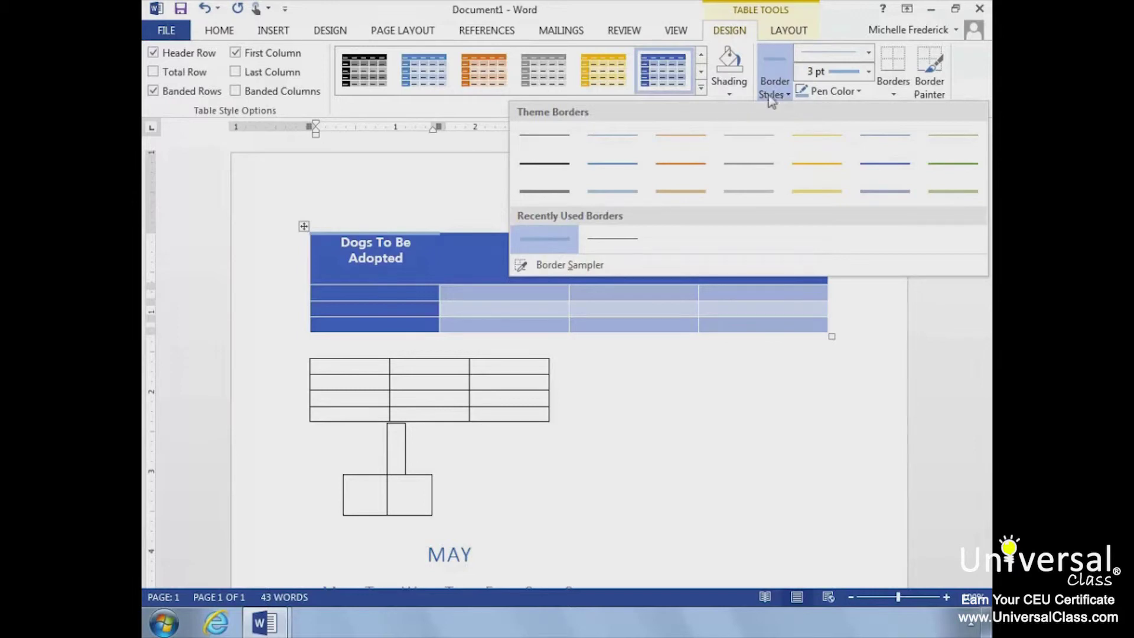
pyautogui.click(567, 265)
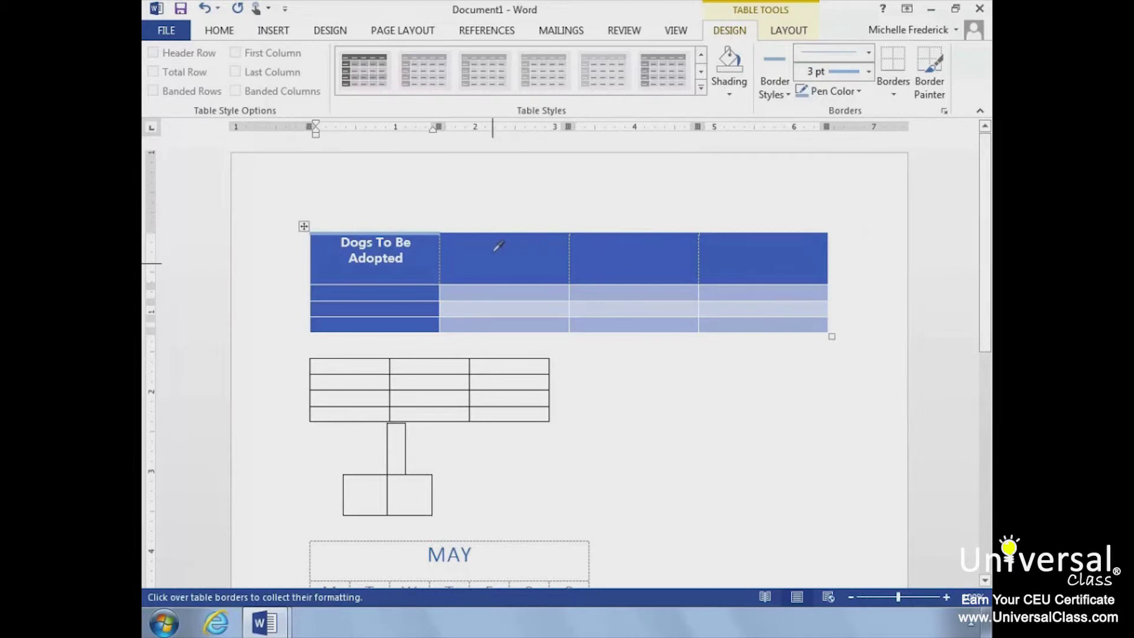
pyautogui.click(424, 214)
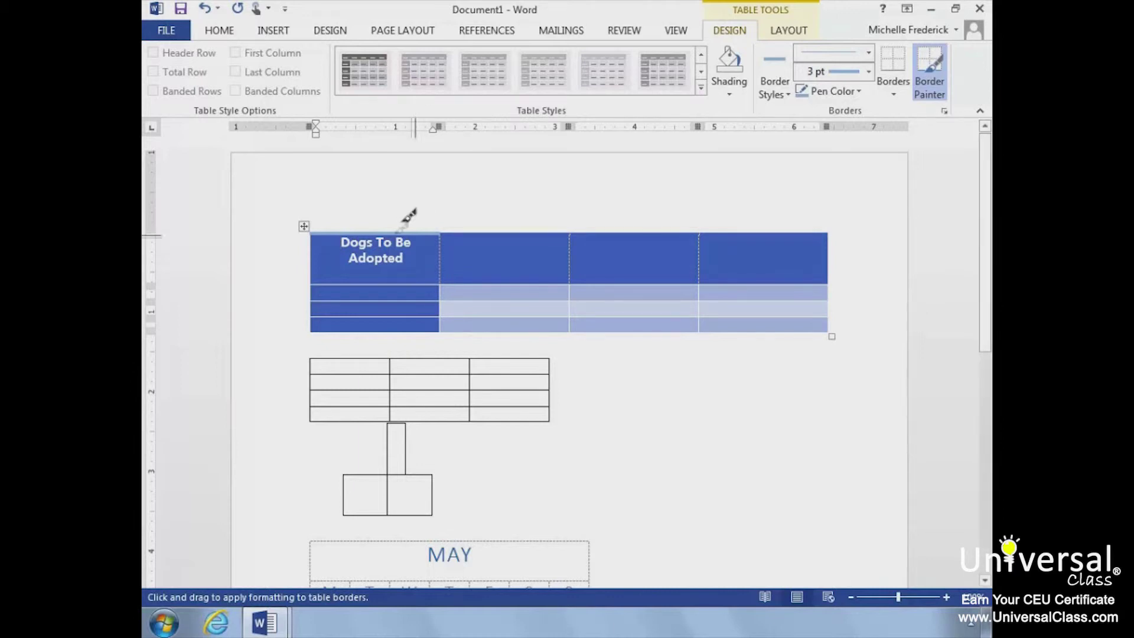
pyautogui.click(363, 334)
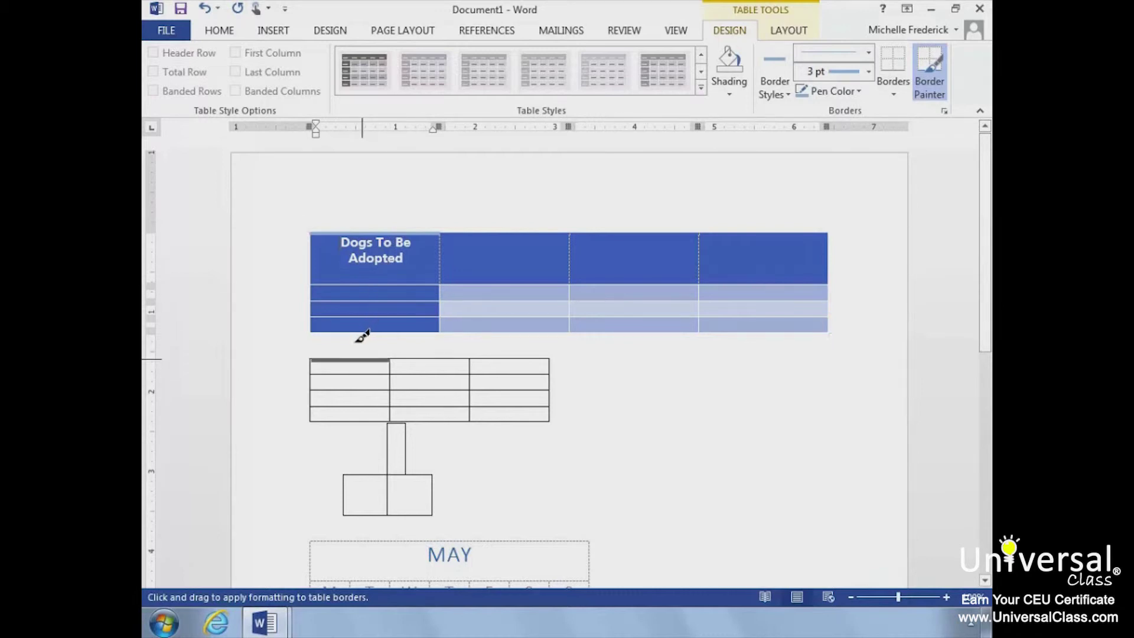
pyautogui.click(412, 332)
pyautogui.click(493, 335)
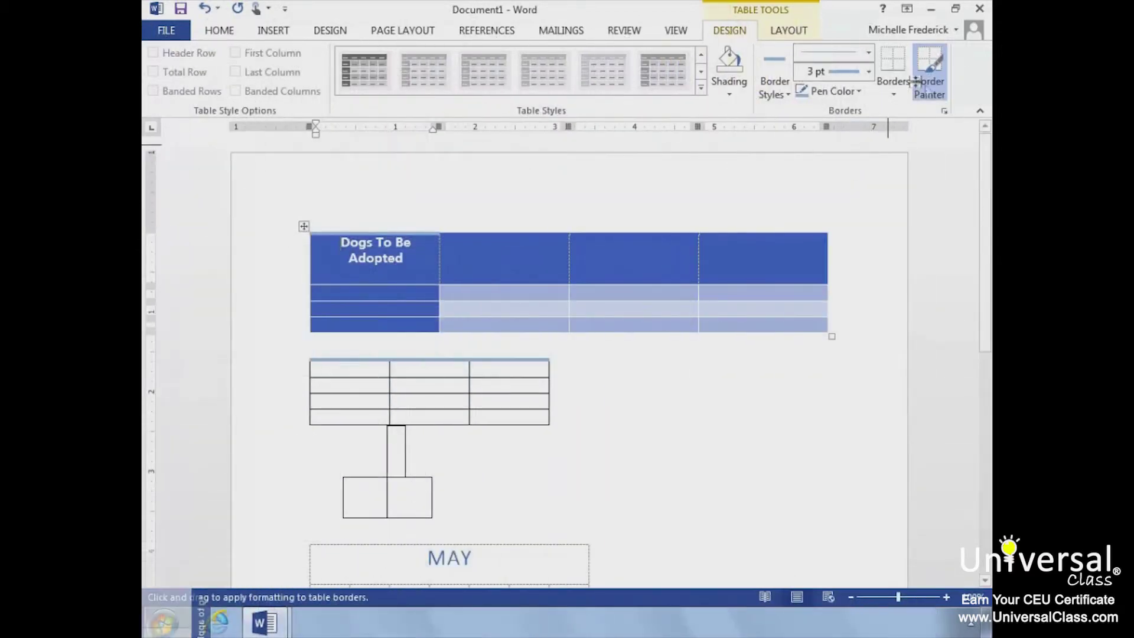
pyautogui.click(929, 89)
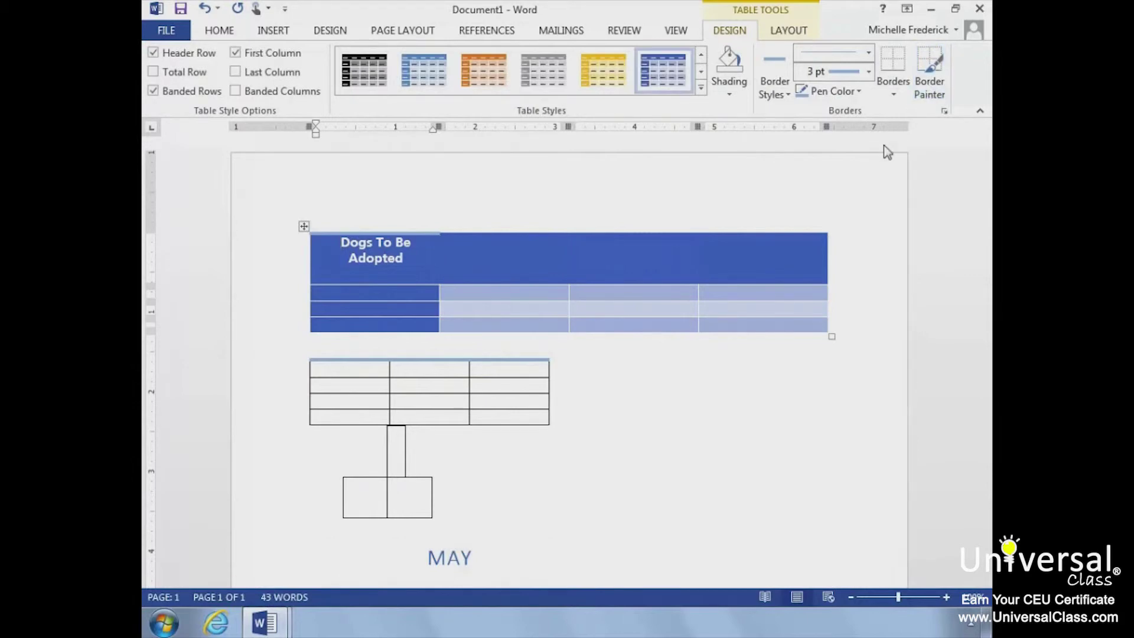
# Display the table layout options and select the first cell of the plain three-column table.
pyautogui.click(800, 34)
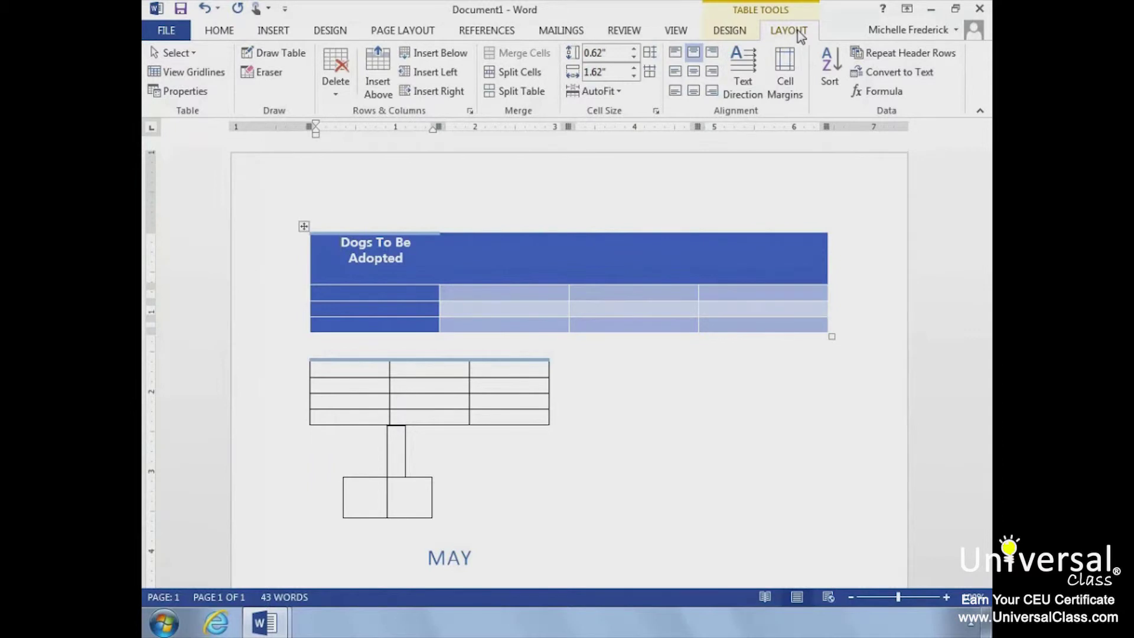
pyautogui.click(193, 53)
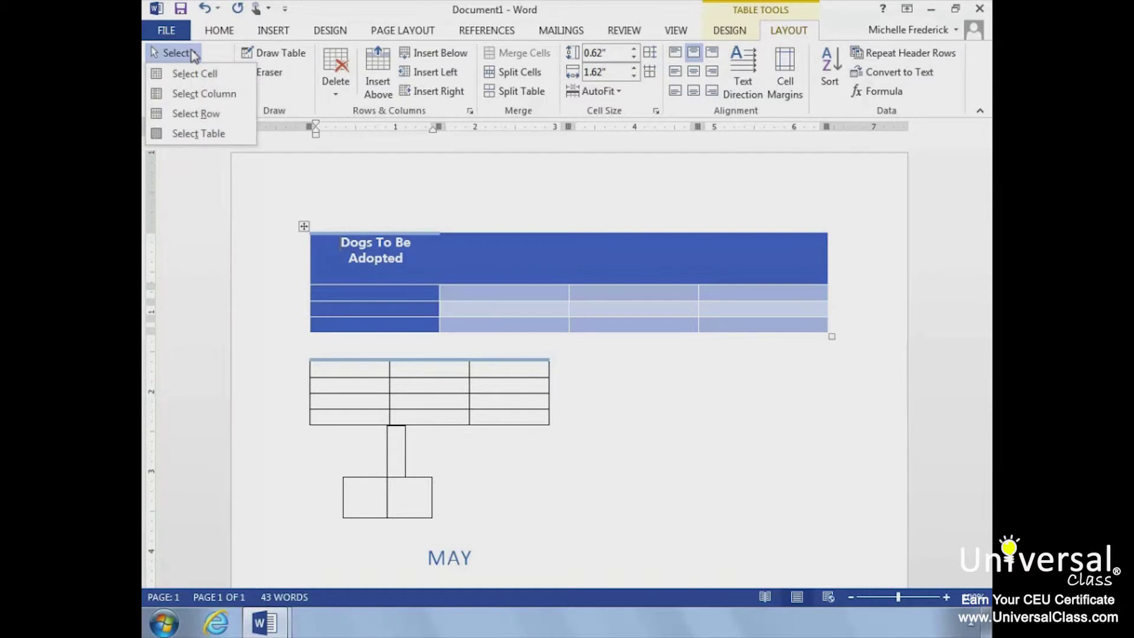
pyautogui.click(192, 54)
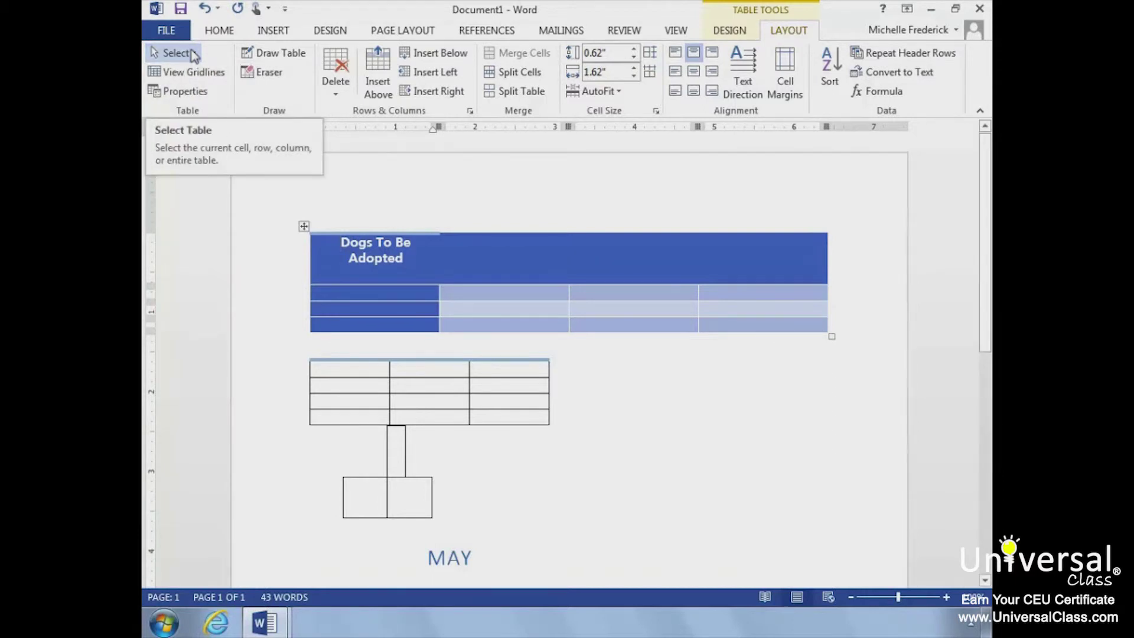
pyautogui.click(321, 364)
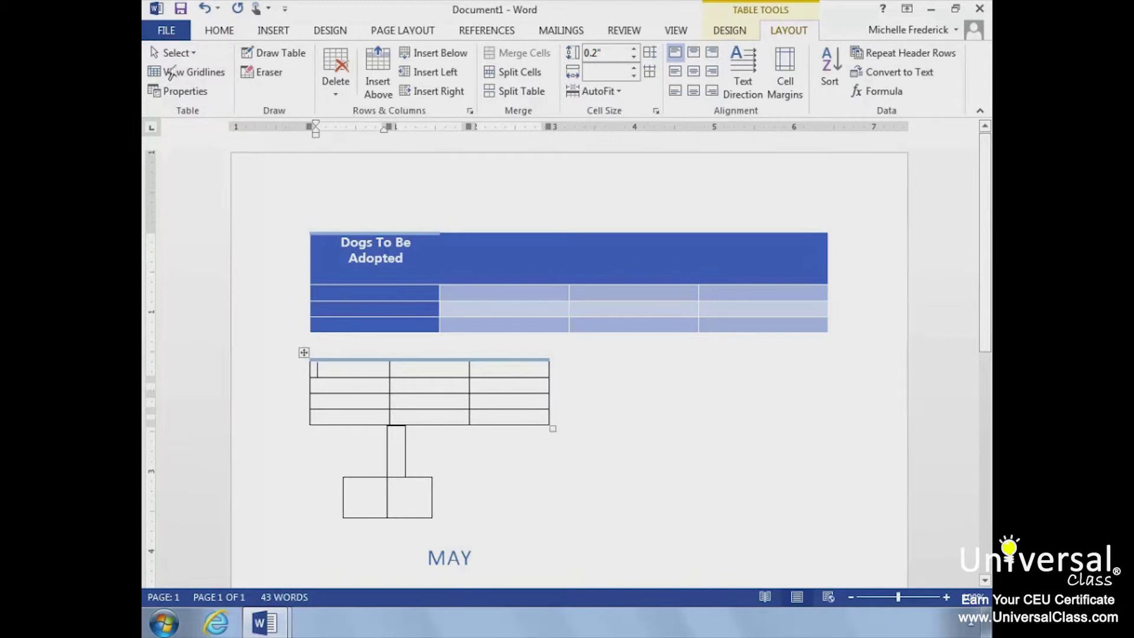
pyautogui.click(190, 53)
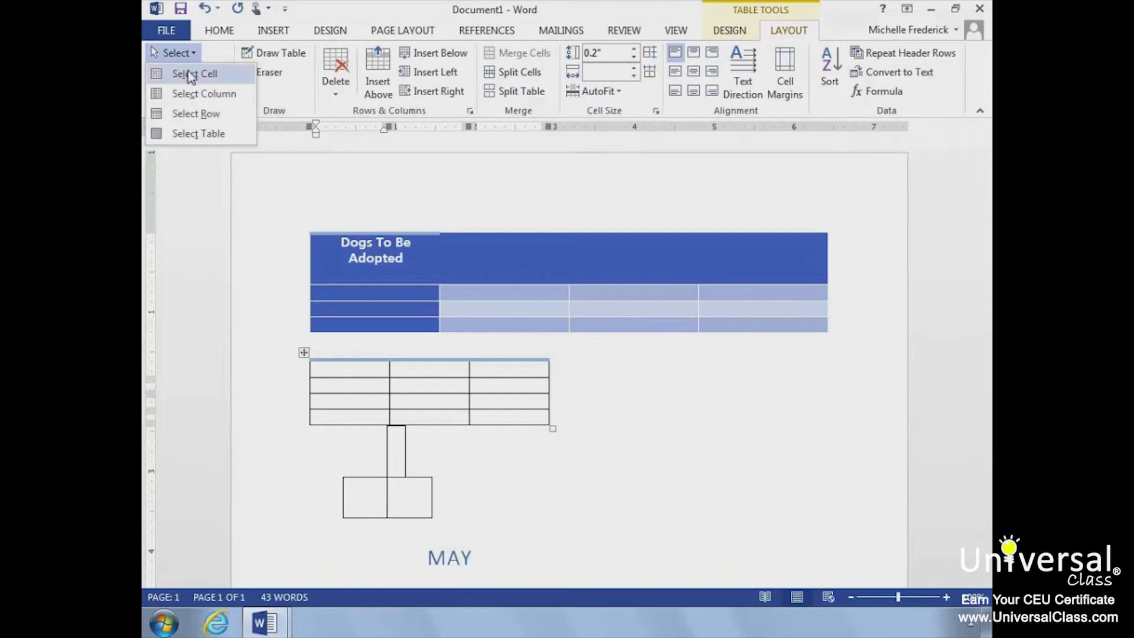
pyautogui.click(191, 75)
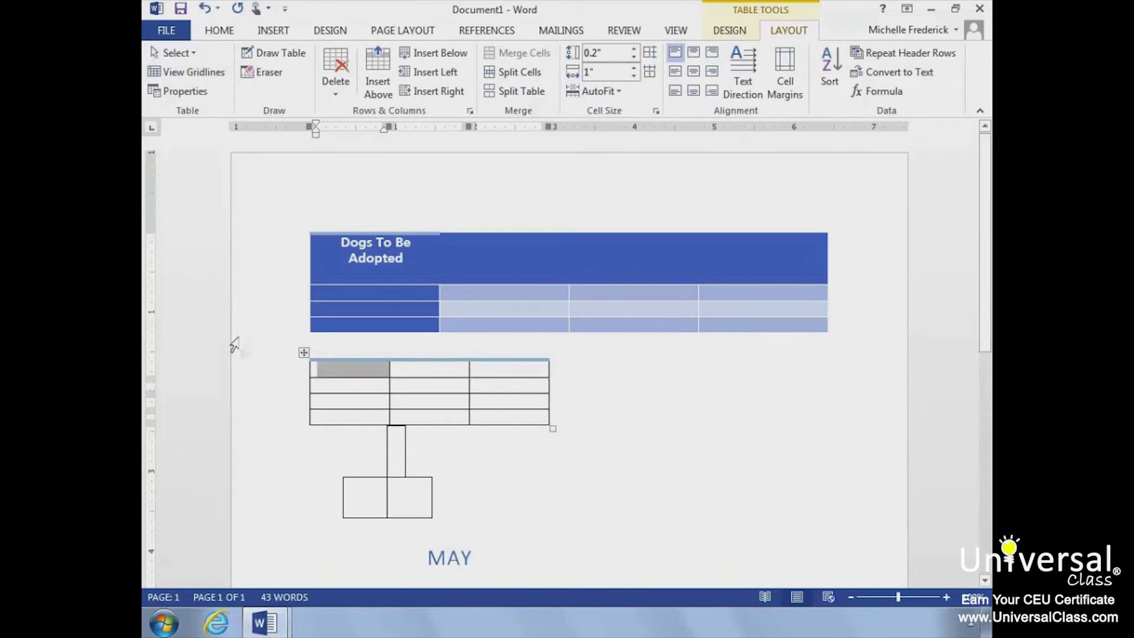
# Select the plain three-column table's entire top row, and after that its entire first column.
pyautogui.moveTo(263, 364)
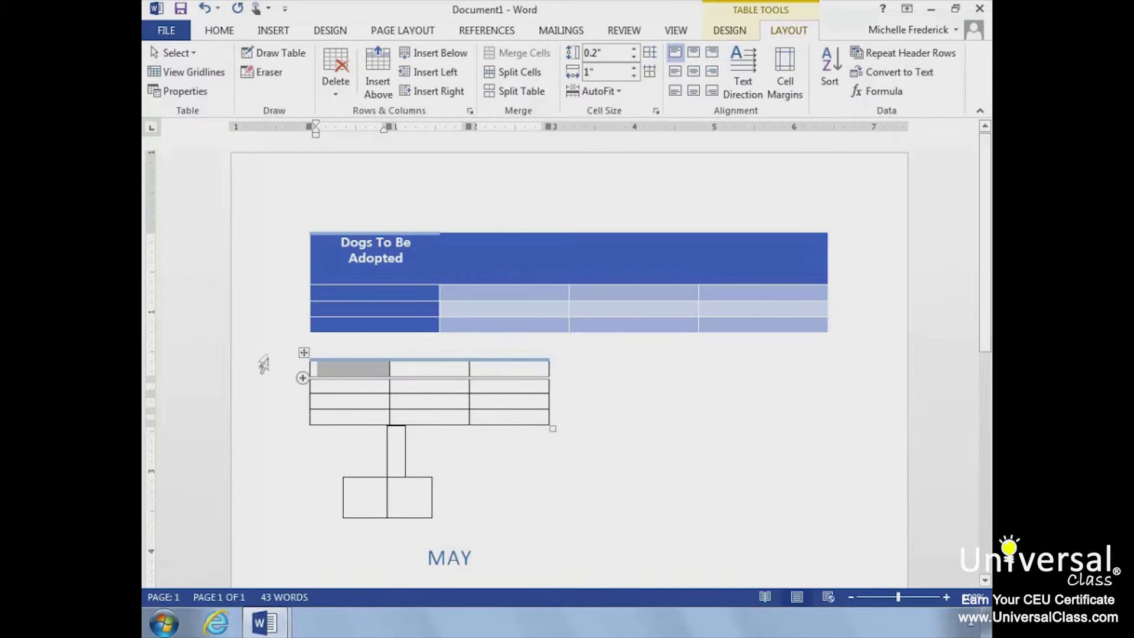
pyautogui.click(319, 378)
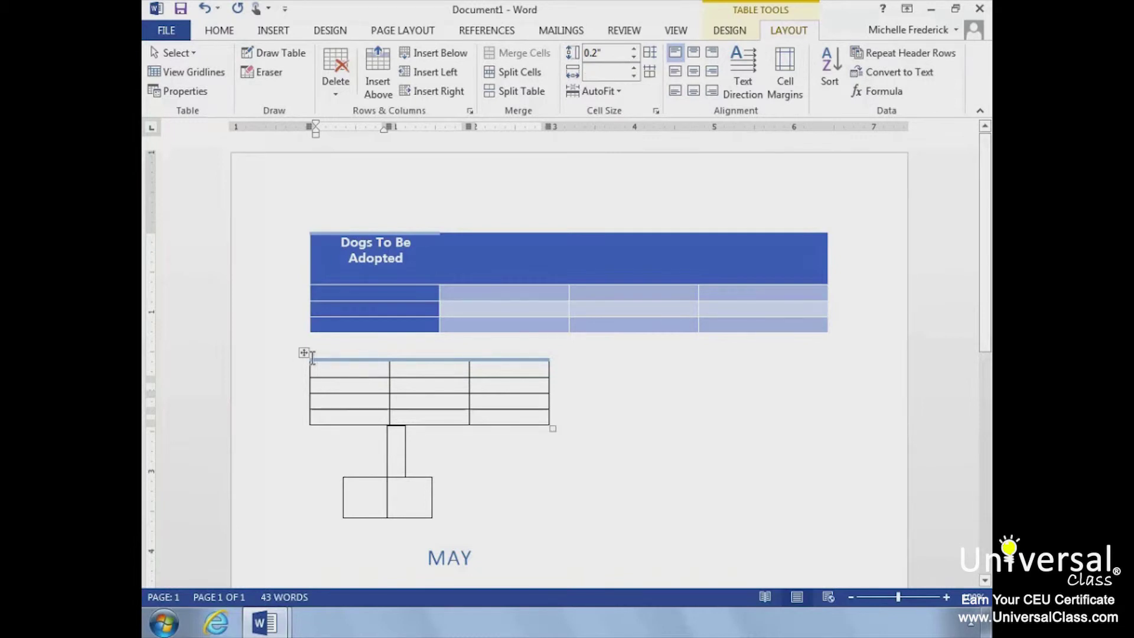
pyautogui.click(194, 53)
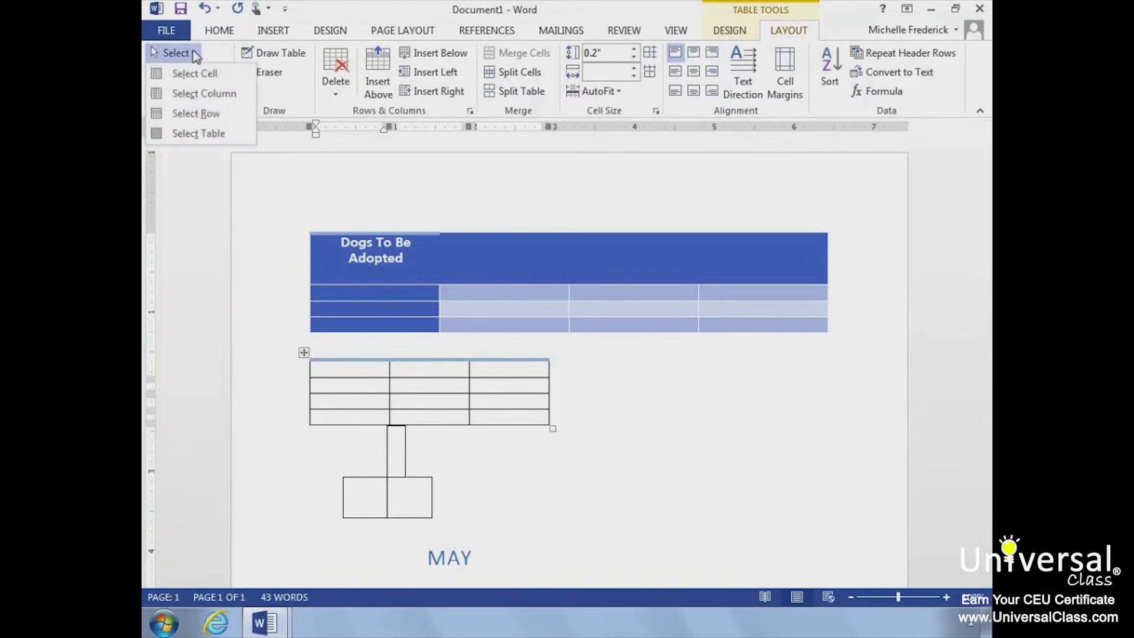
pyautogui.click(191, 117)
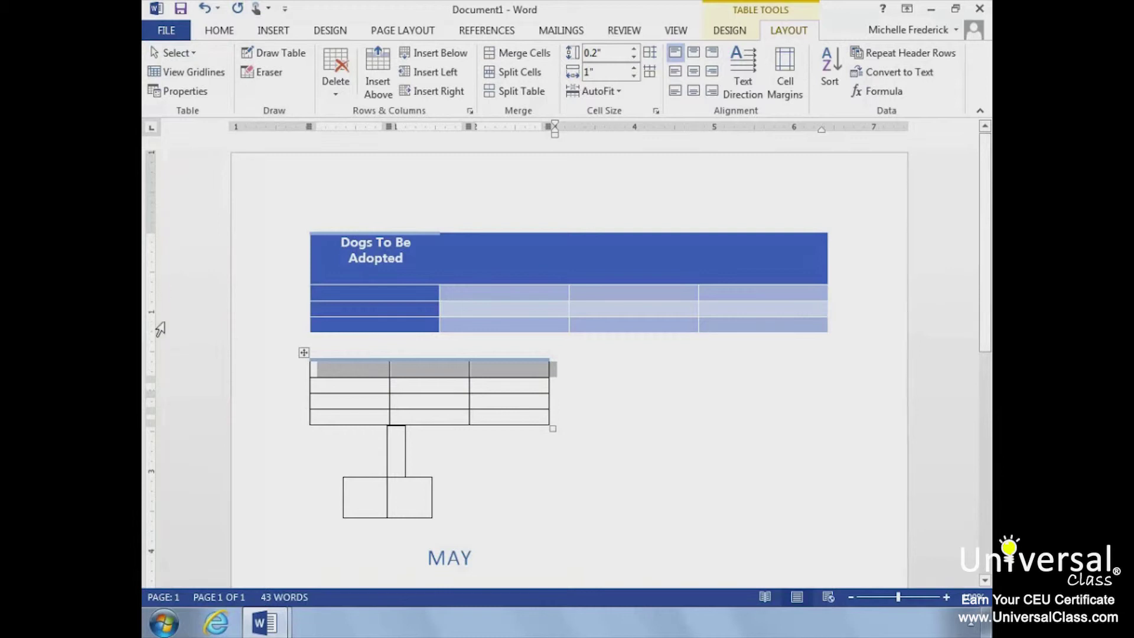
pyautogui.click(322, 381)
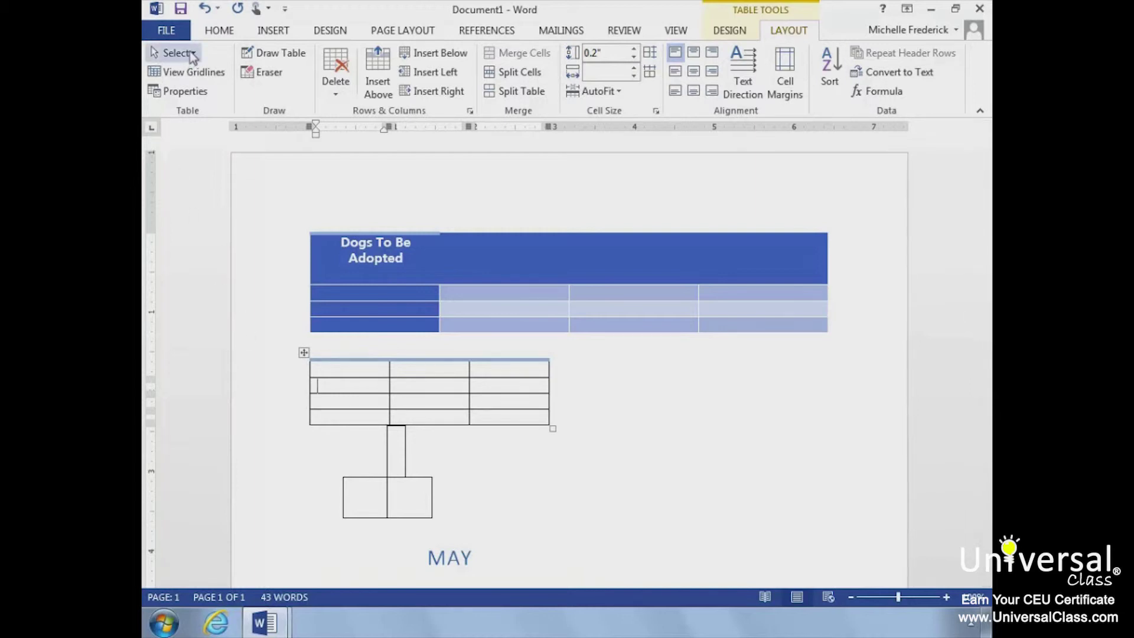
pyautogui.click(317, 365)
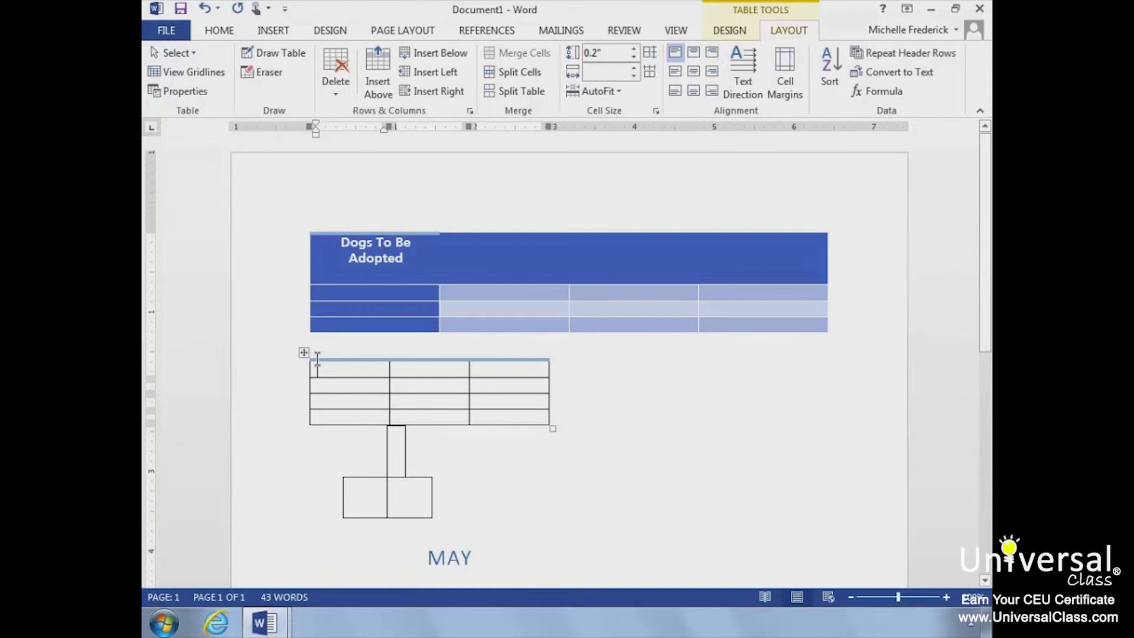
pyautogui.click(174, 53)
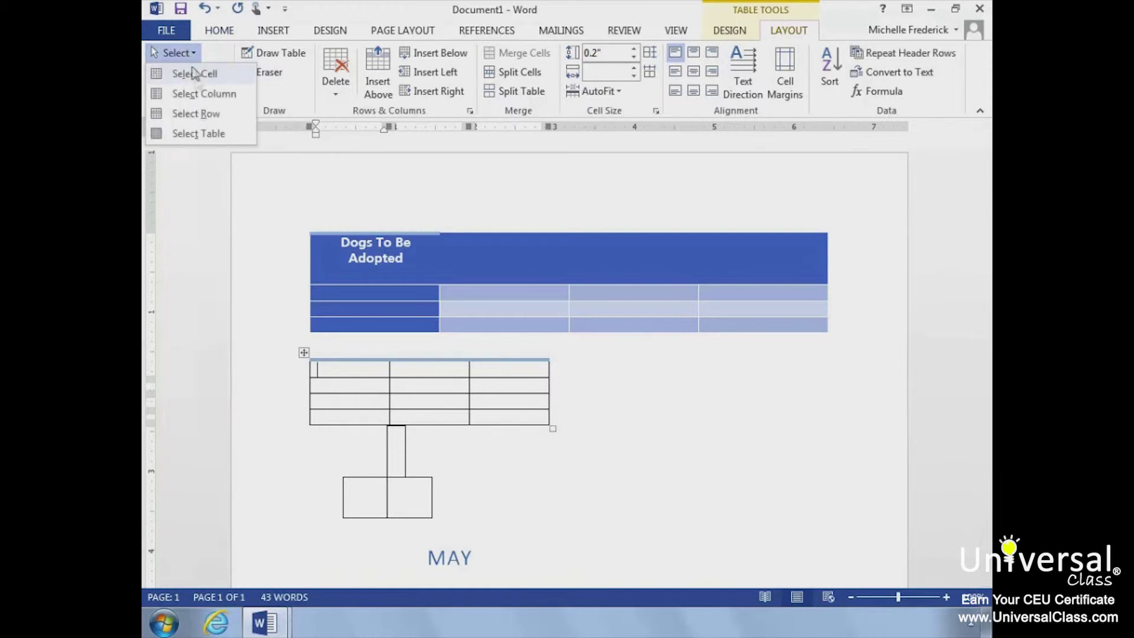
pyautogui.click(197, 94)
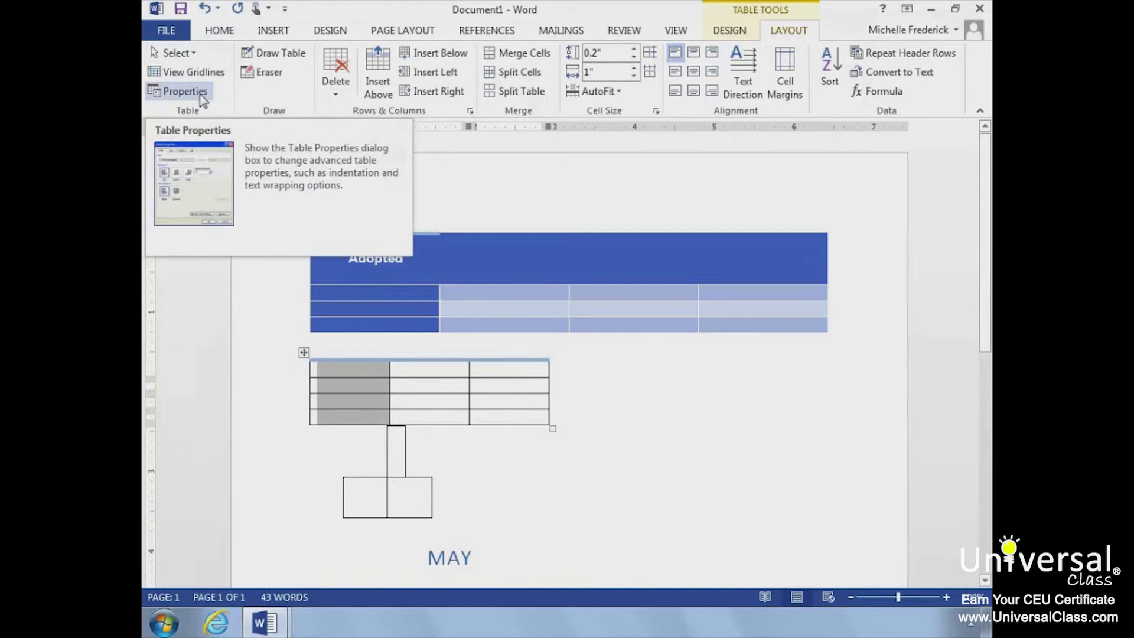
# Widen the first column of the "Dogs To Be Adopted" table to about 2.3 inches by moving its right boundary.
pyautogui.click(348, 369)
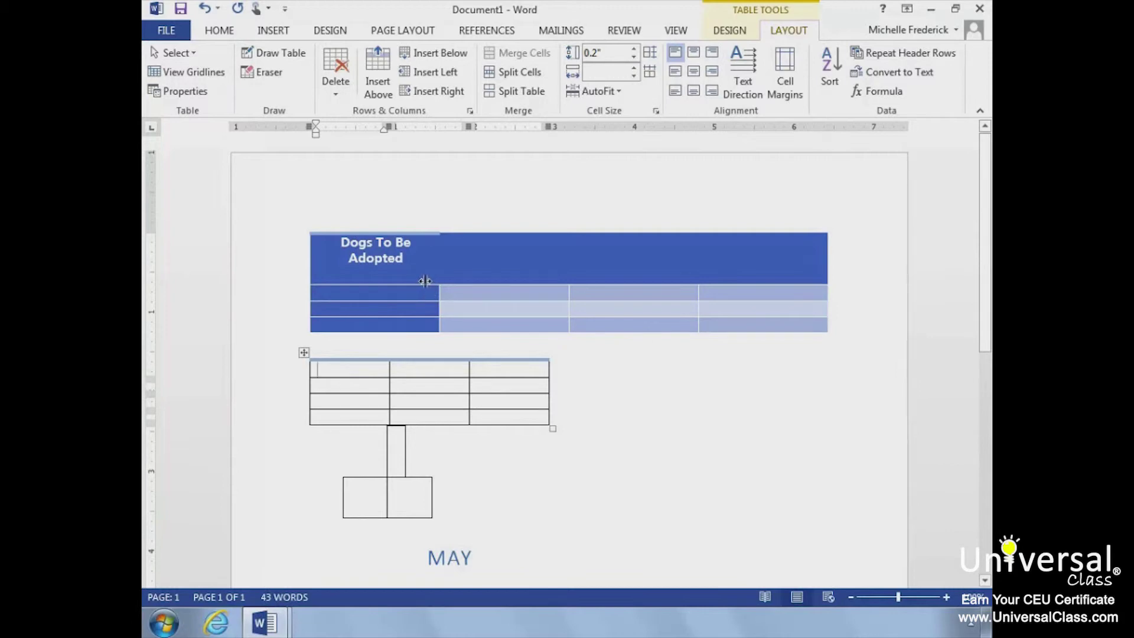
pyautogui.moveTo(425, 278); pyautogui.dragTo(425, 279)
pyautogui.moveTo(438, 279); pyautogui.dragTo(493, 280)
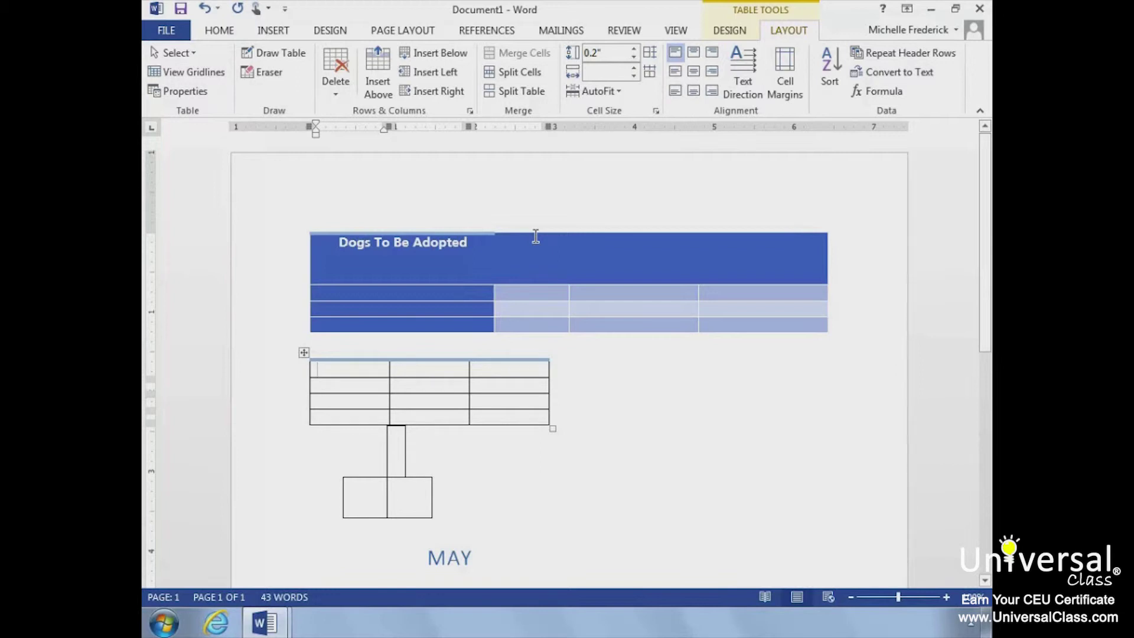
# Select the second column of the "Dogs To Be Adopted" table and set its width to 0.5 inch.
pyautogui.click(520, 198)
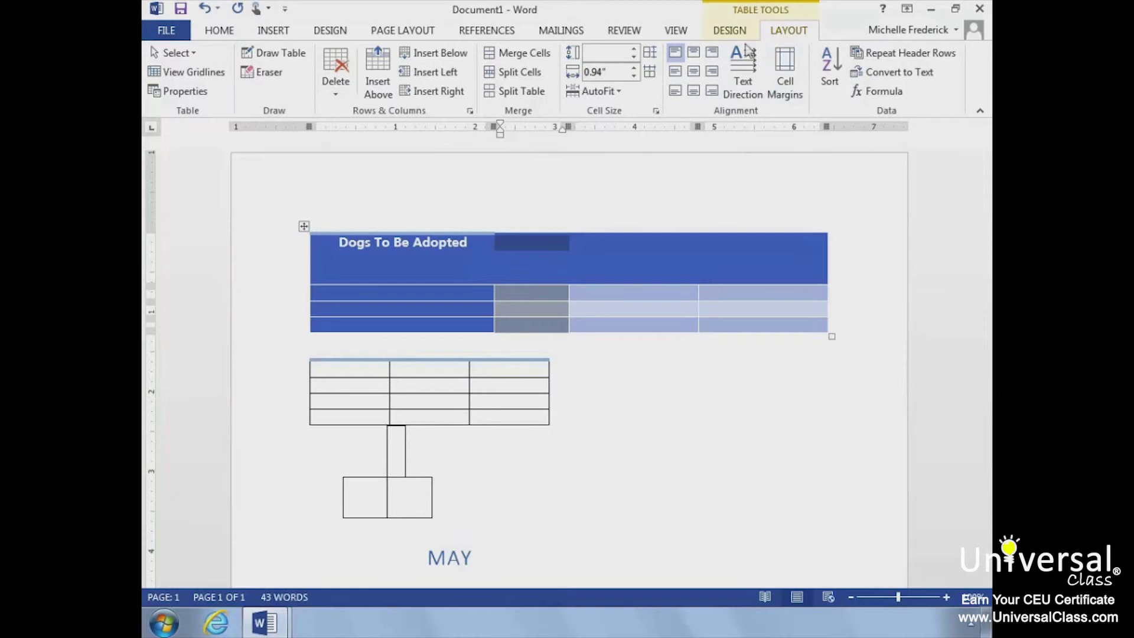
pyautogui.doubleClick(591, 63)
pyautogui.write('5')
pyautogui.press('Return')
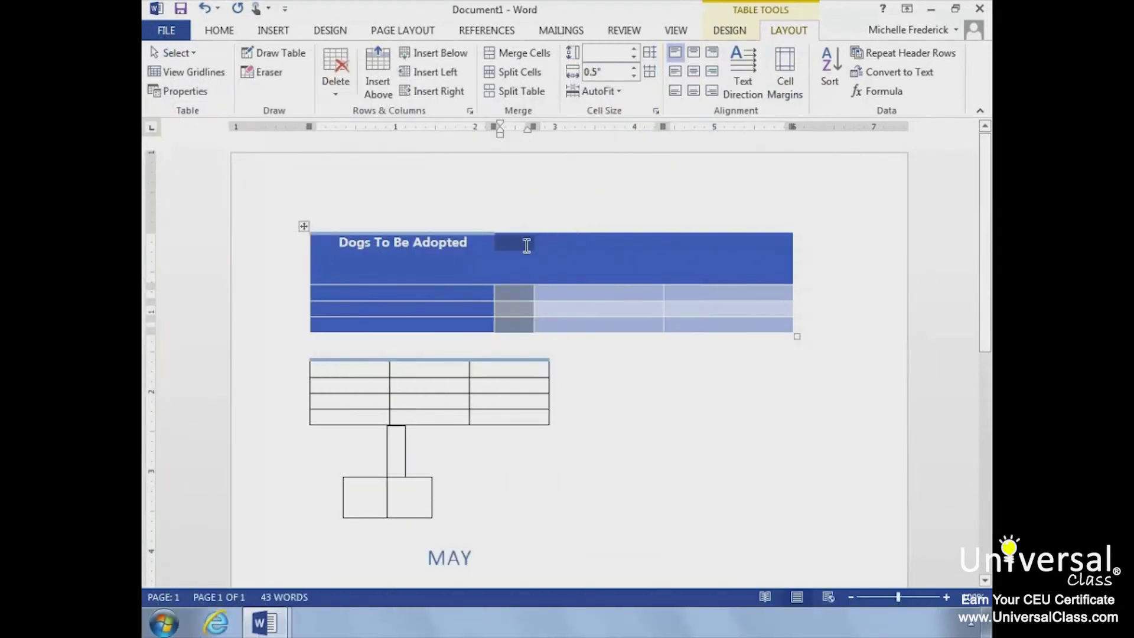
# Select the entire plain three-column table and set its column width to 1.5 inches.
pyautogui.click(272, 373)
pyautogui.click(296, 345)
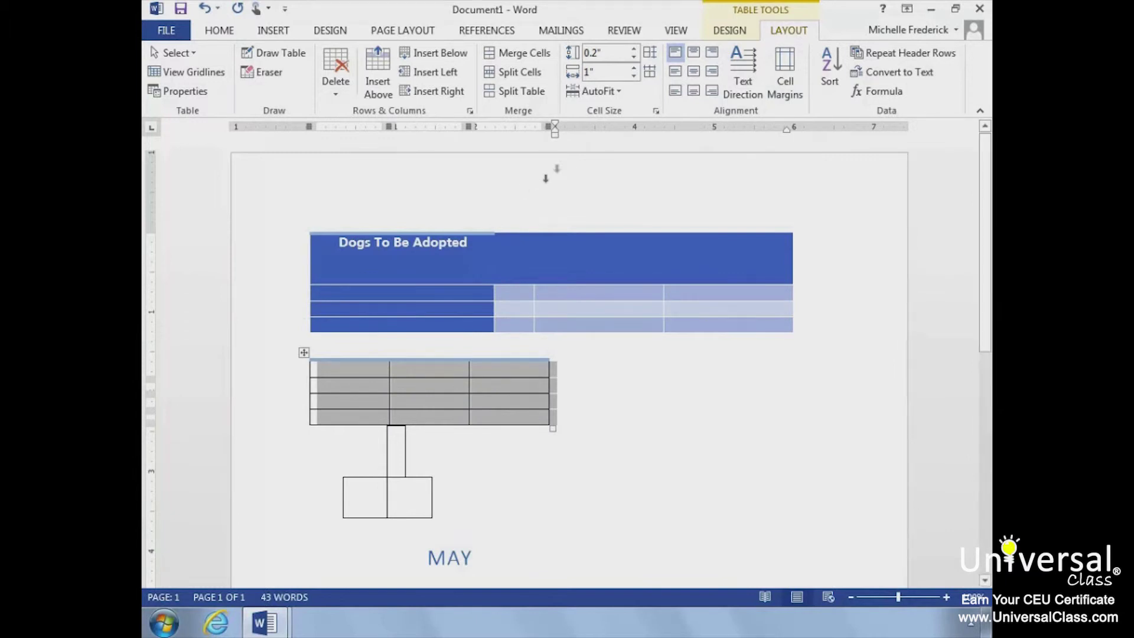
pyautogui.click(633, 68)
pyautogui.click(634, 68)
pyautogui.click(633, 69)
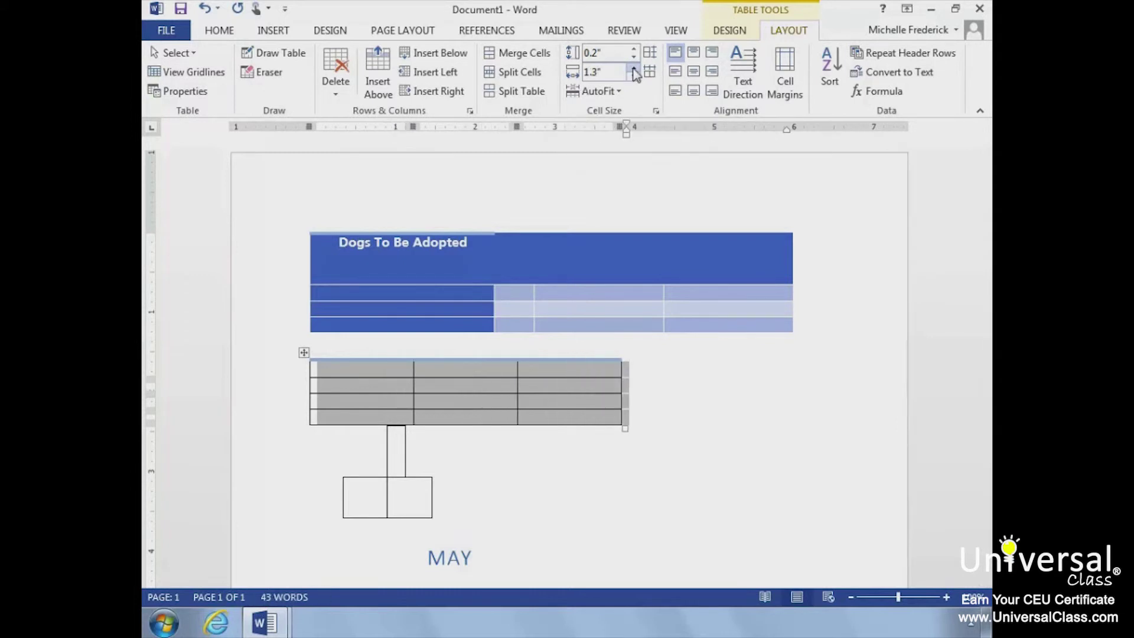
pyautogui.click(634, 68)
pyautogui.click(634, 69)
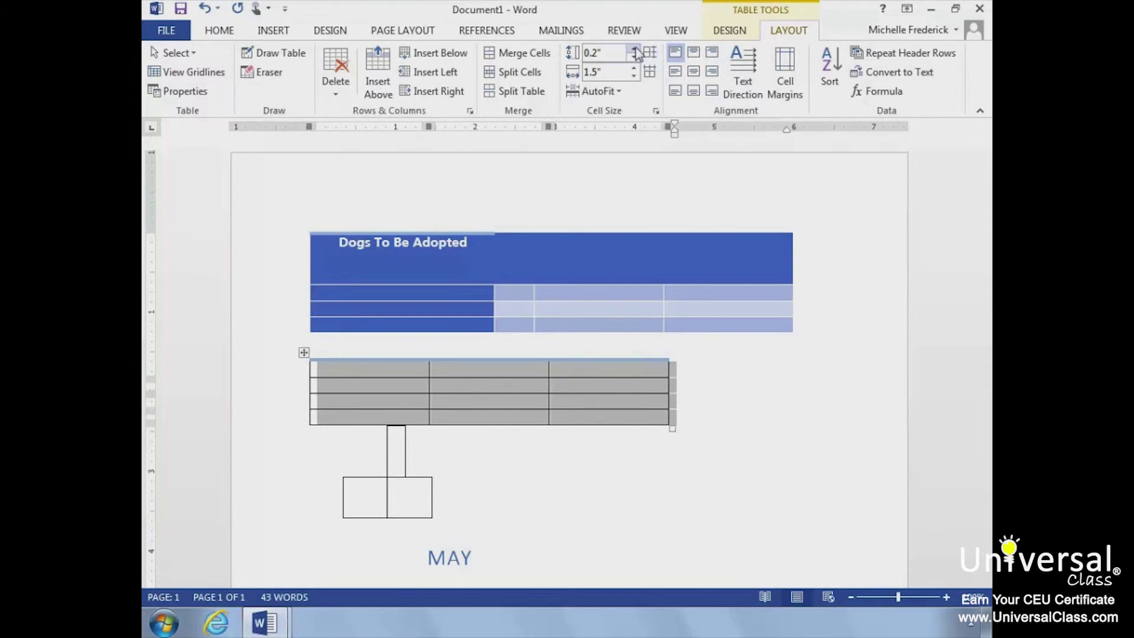
# Set the row height of the selected plain three-column table to 0.4 inch.
pyautogui.click(635, 50)
pyautogui.click(635, 50)
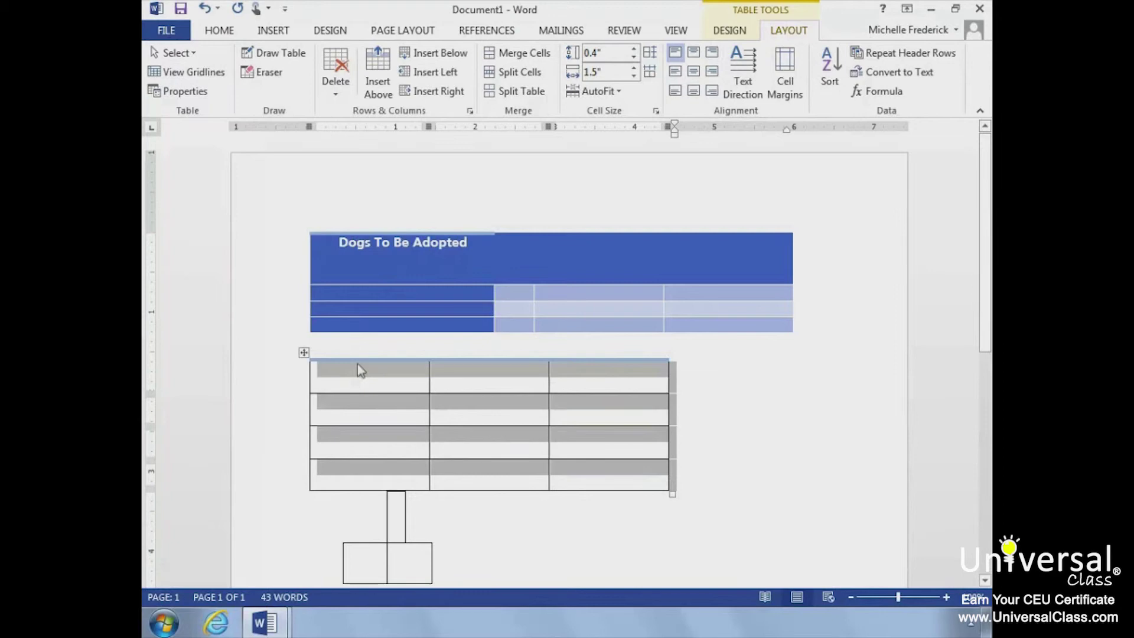
# Insert a new row above the second row of the "Dogs To Be Adopted" table.
pyautogui.click(336, 285)
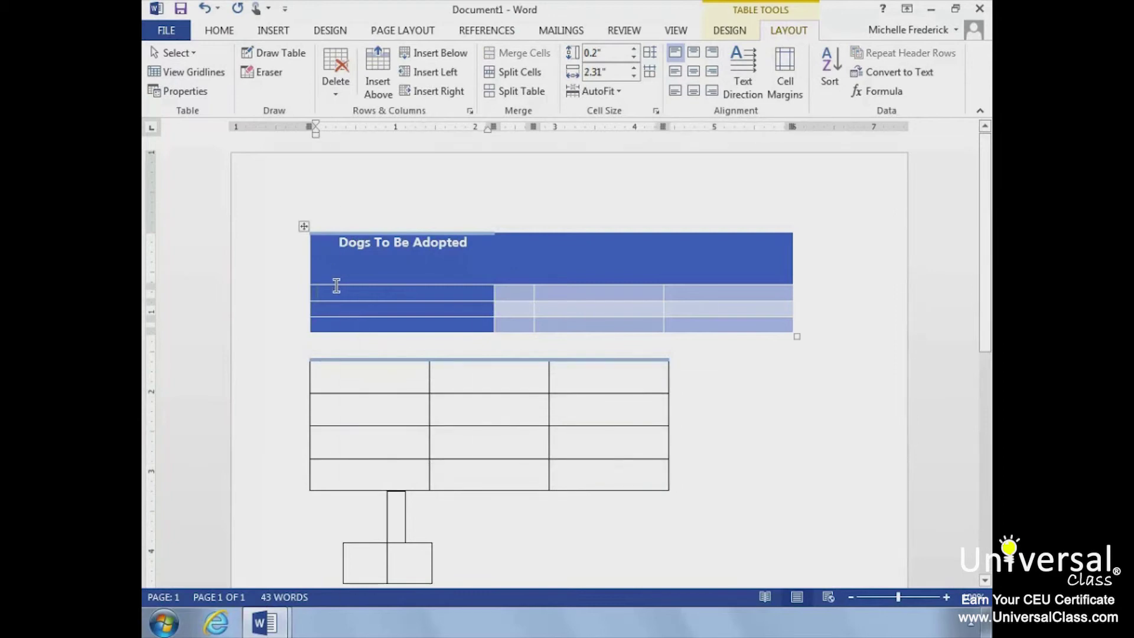
pyautogui.rightClick(339, 291)
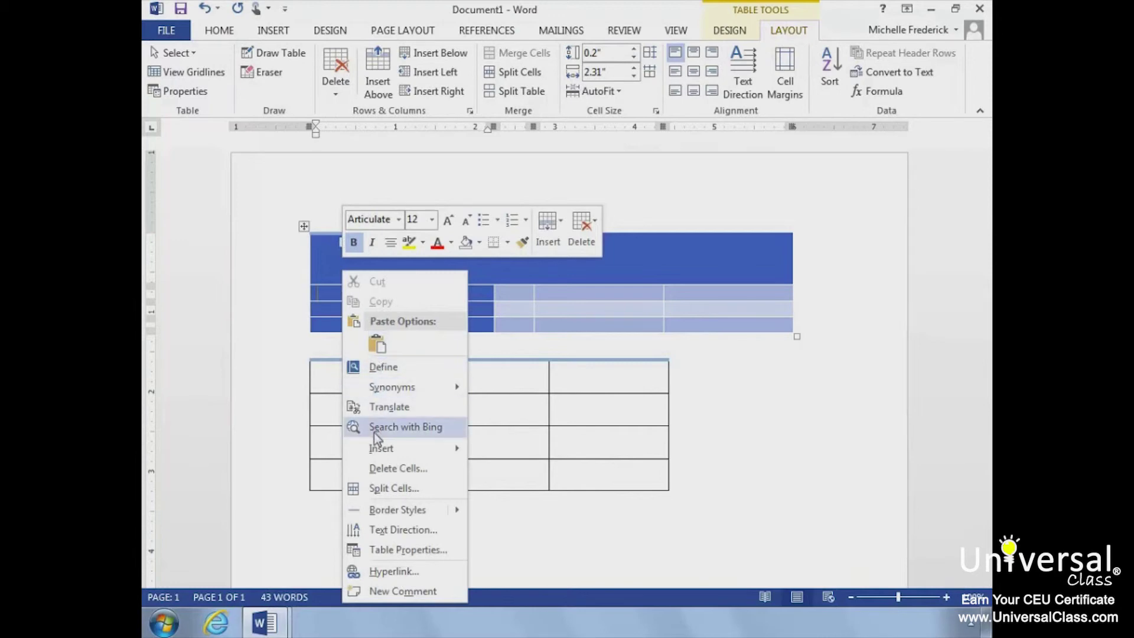
pyautogui.moveTo(384, 448)
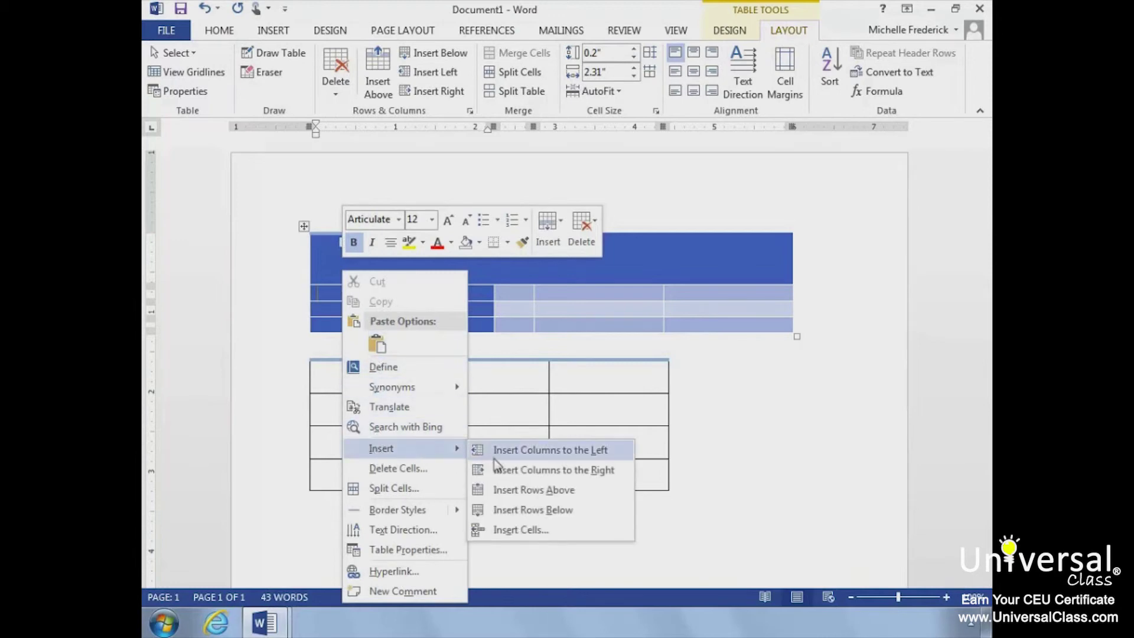
pyautogui.click(512, 494)
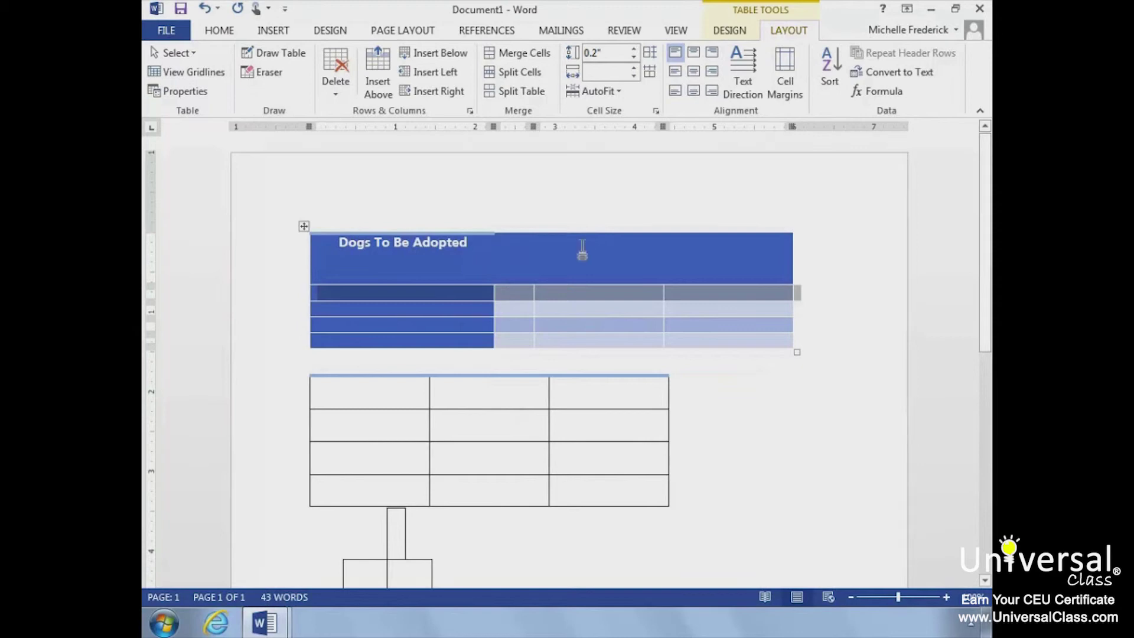
# Insert two columns, one after the other, to the left of the third column in the "Dogs To Be Adopted" table.
pyautogui.click(589, 198)
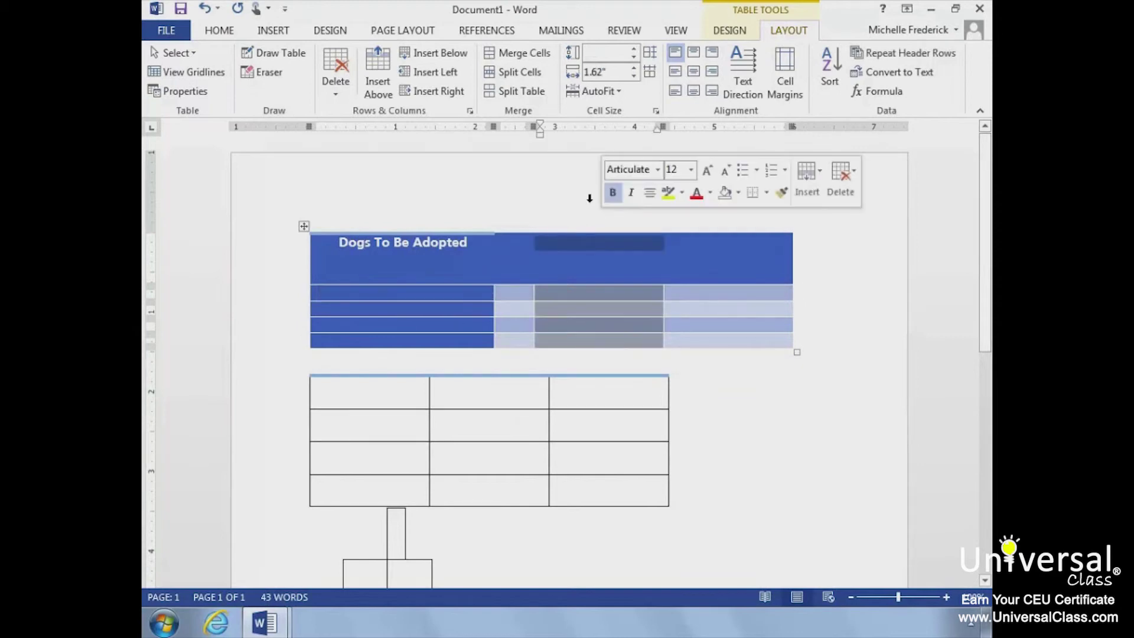
pyautogui.click(816, 176)
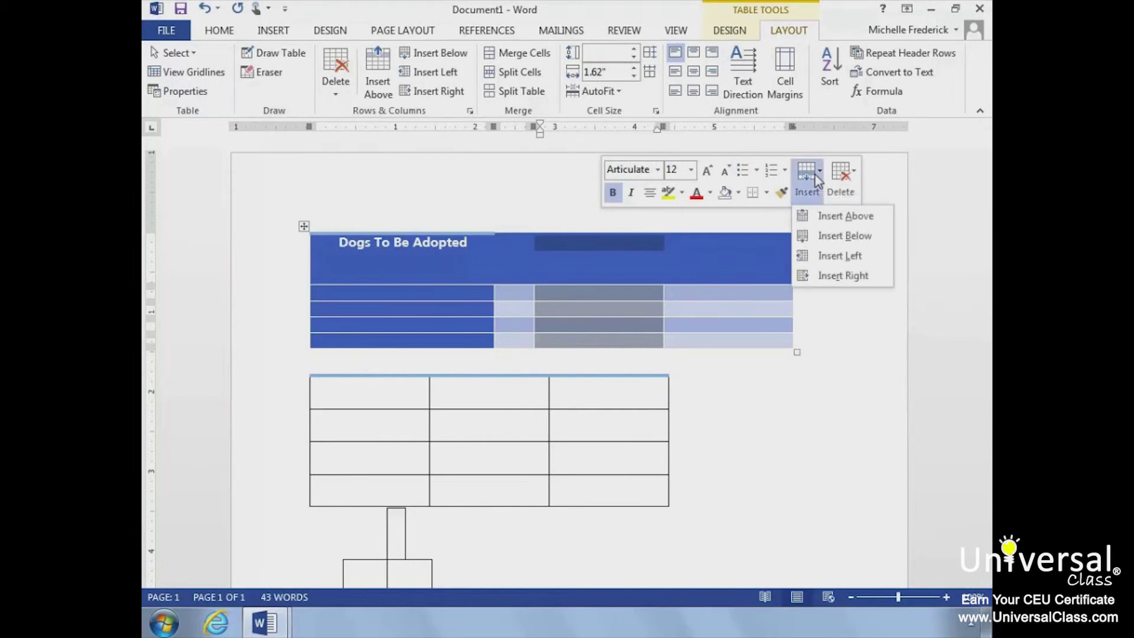
pyautogui.click(803, 263)
pyautogui.click(741, 410)
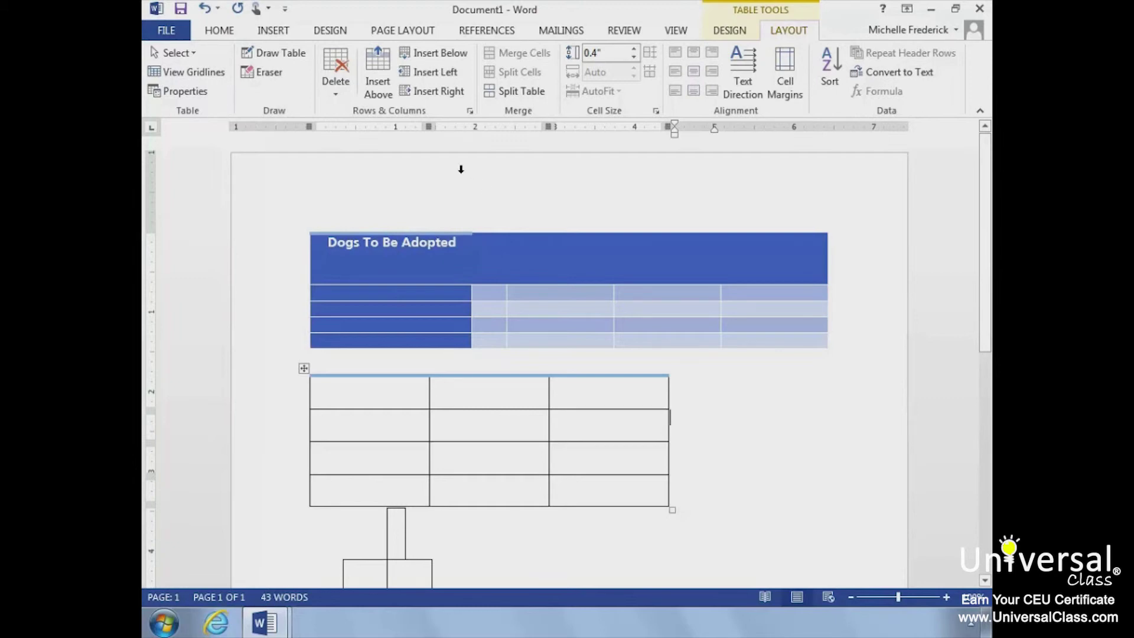
pyautogui.click(524, 242)
pyautogui.click(472, 222)
pyautogui.click(433, 74)
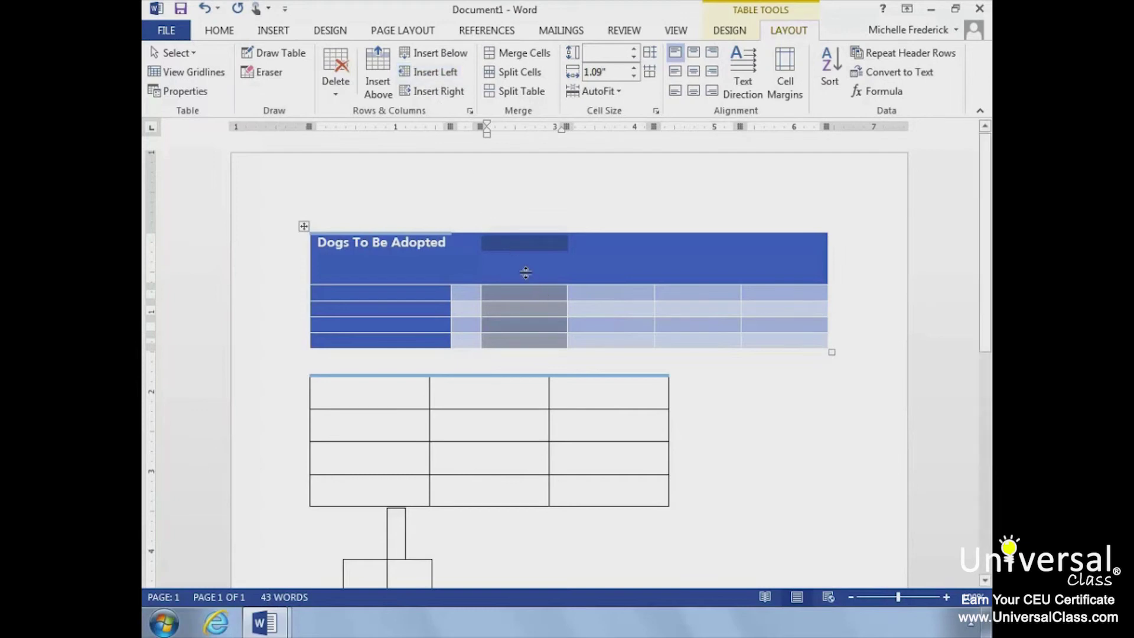
pyautogui.click(537, 298)
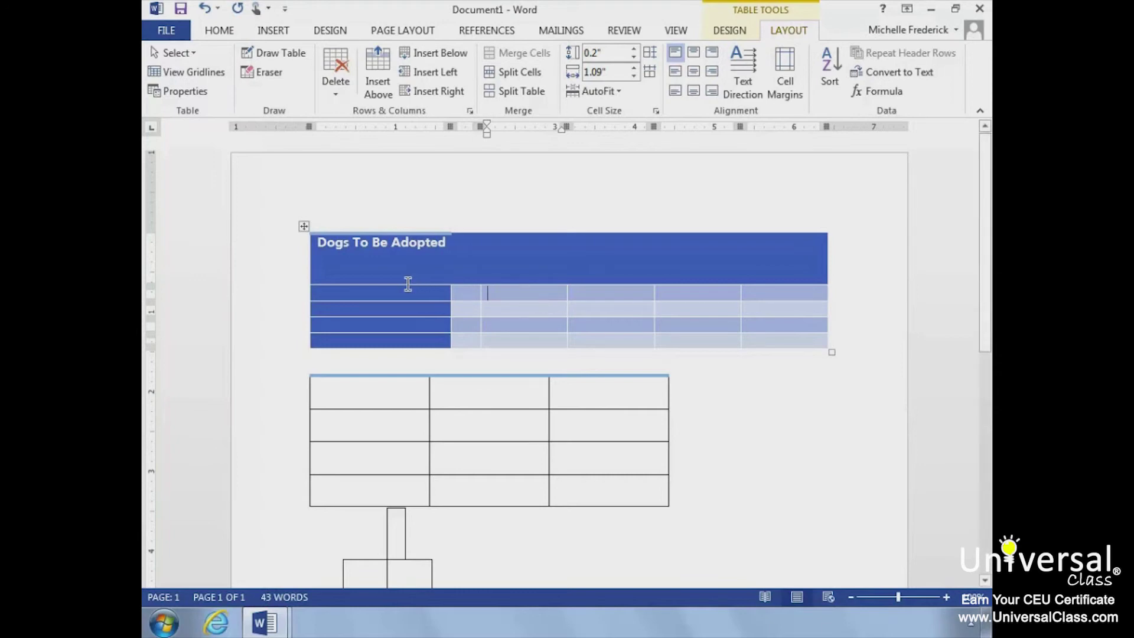
# Insert a new row directly beneath the "Dogs To Be Adopted" header row, using the insert control on the row boundary.
pyautogui.moveTo(302, 286)
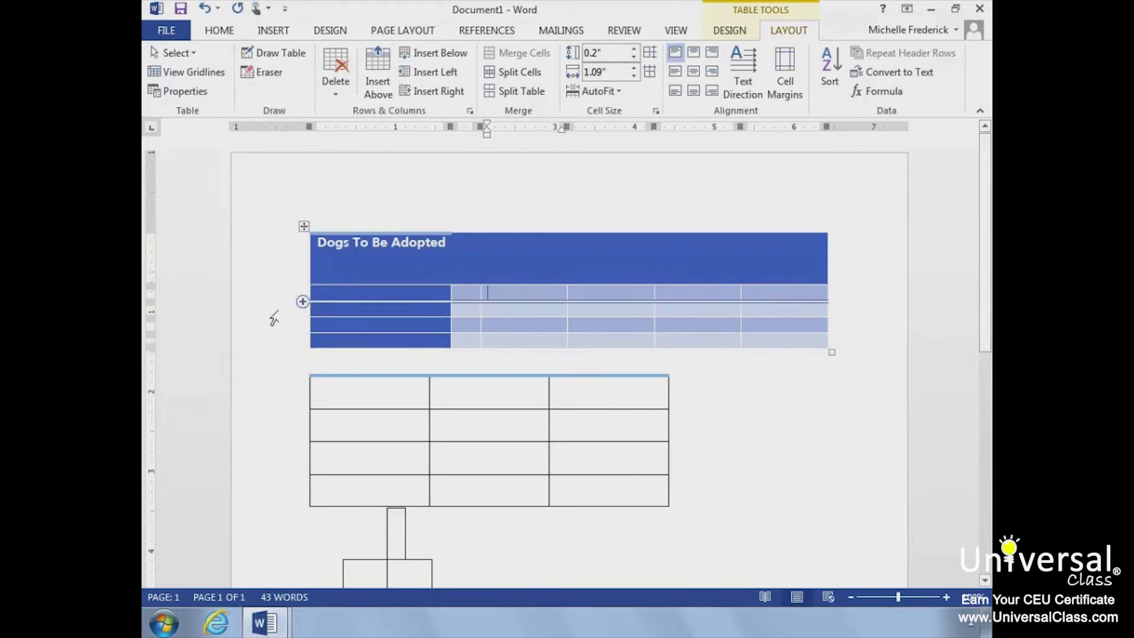
pyautogui.moveTo(452, 225)
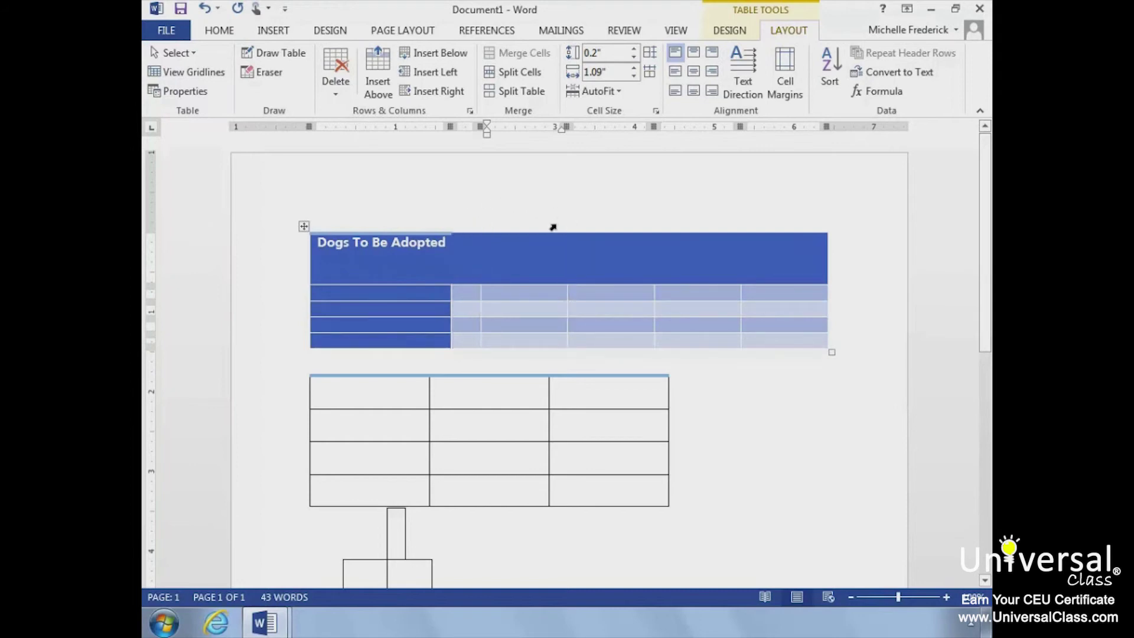
pyautogui.moveTo(643, 212)
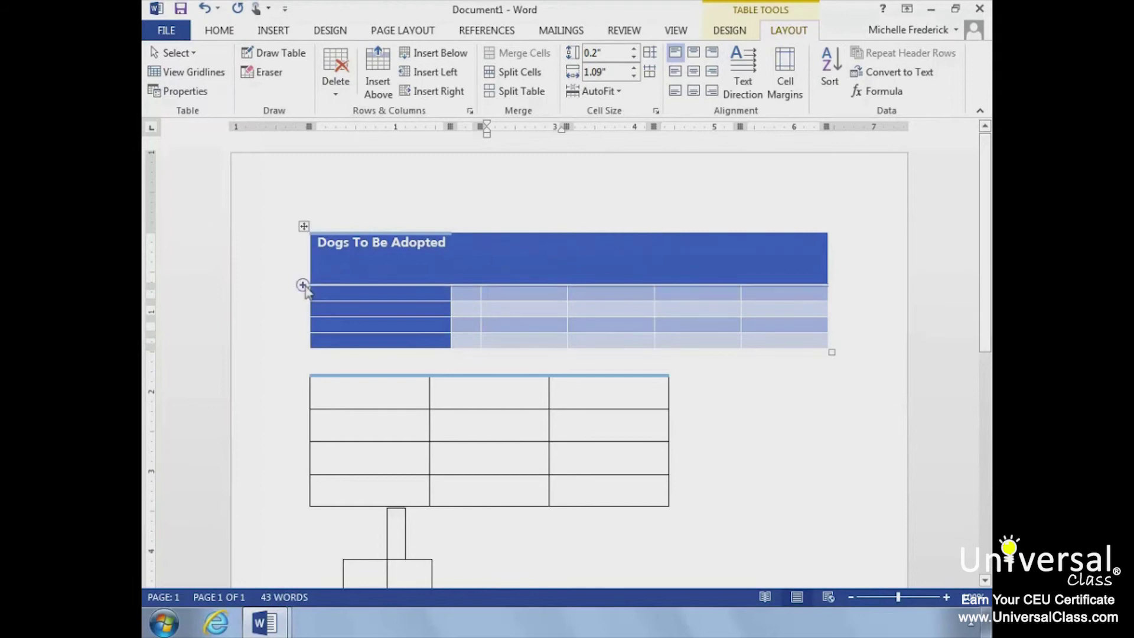
pyautogui.click(303, 286)
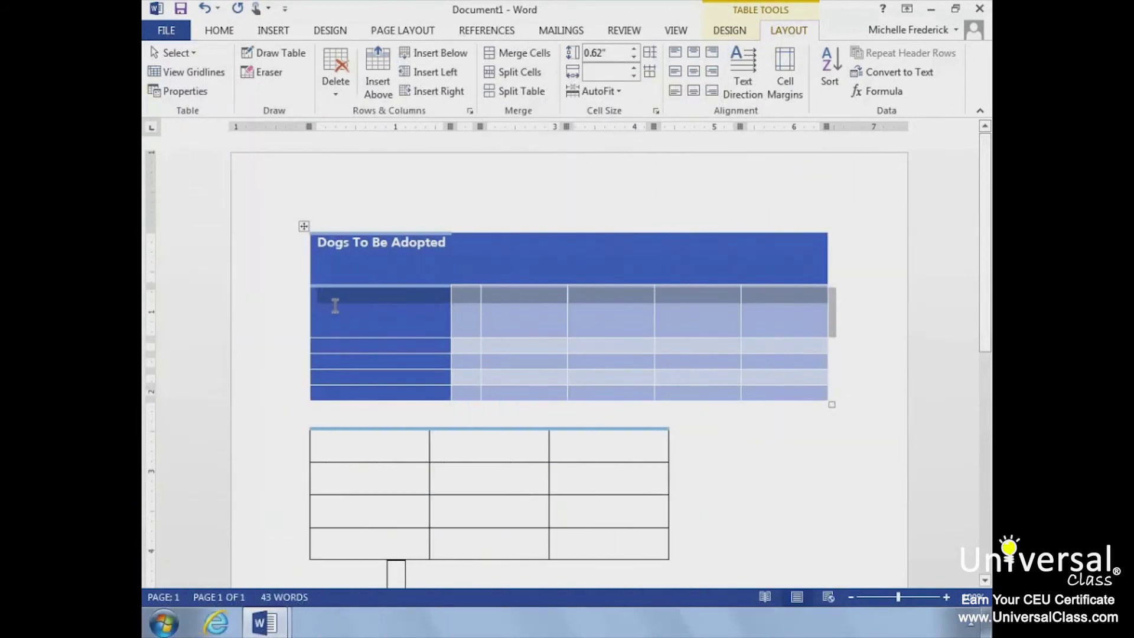
pyautogui.click(322, 310)
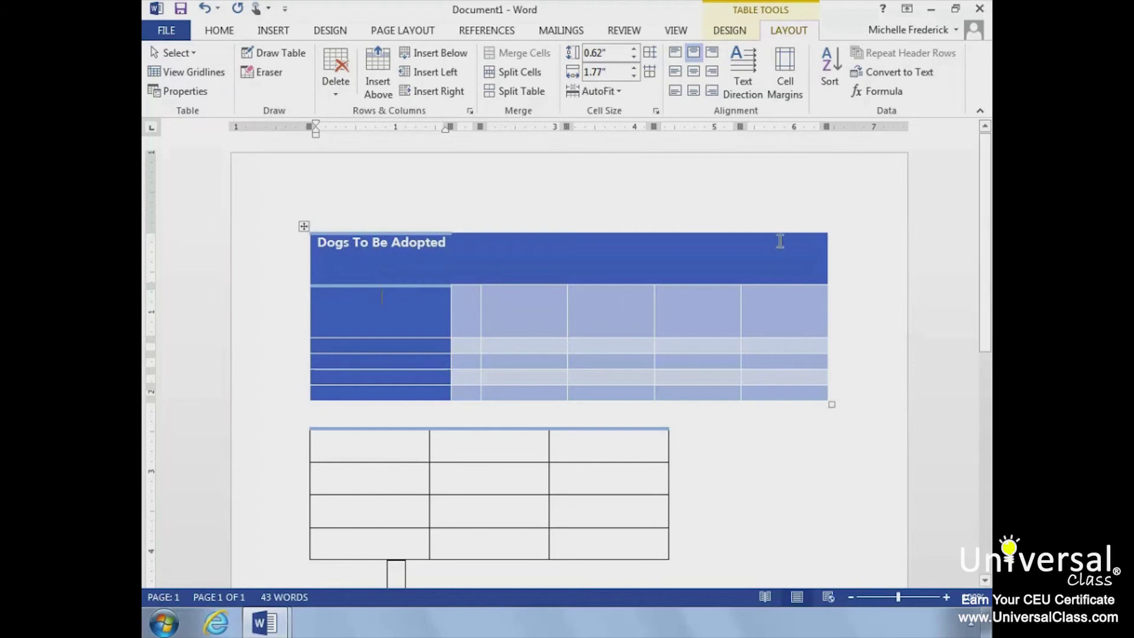
# Delete the last column of the "Dogs To Be Adopted" table.
pyautogui.click(762, 202)
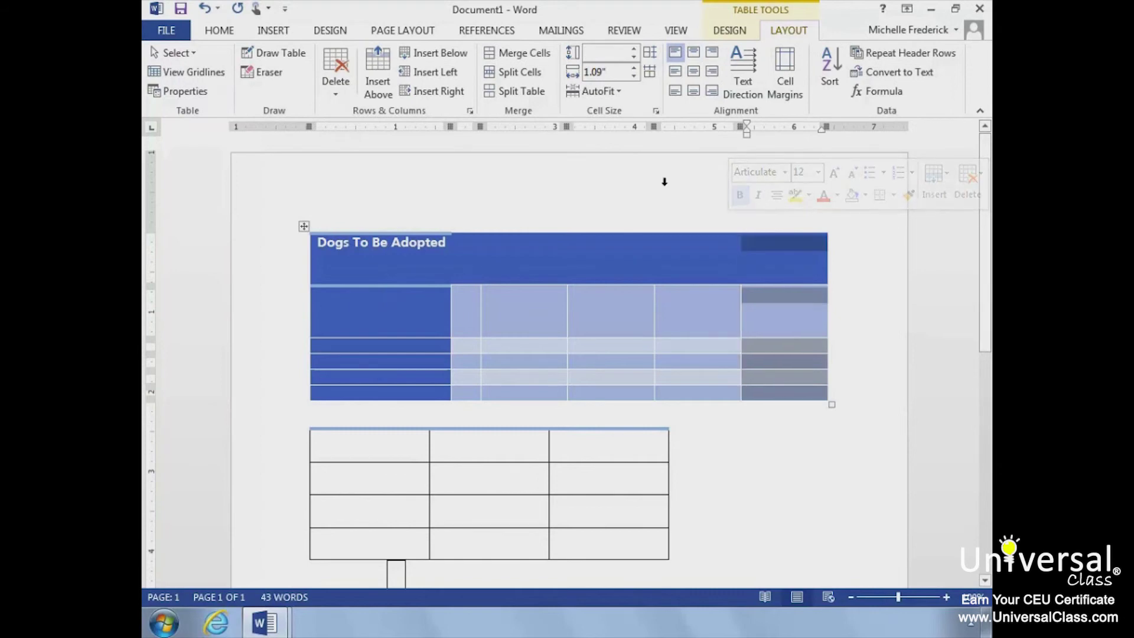
pyautogui.click(335, 91)
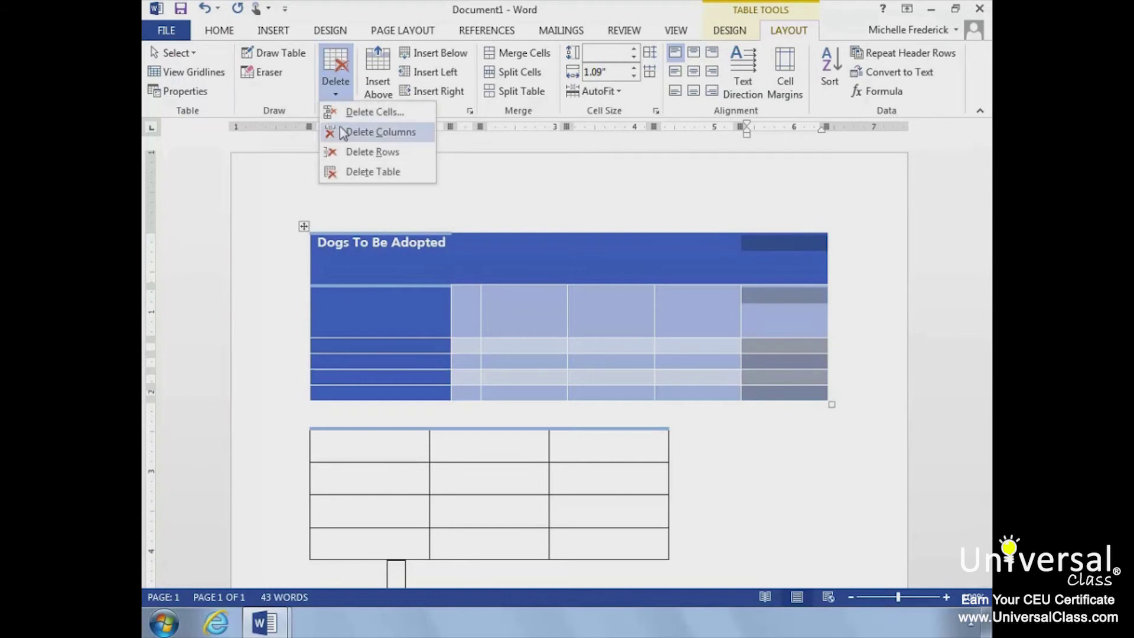
pyautogui.click(347, 132)
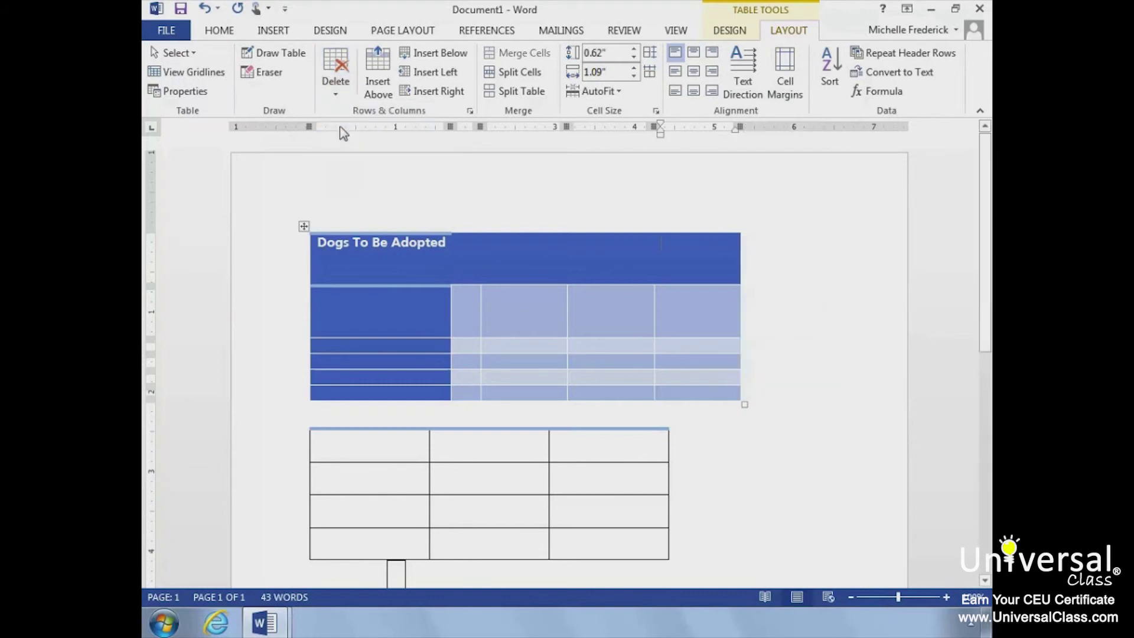
# Delete the last cell of the "Dogs To Be Adopted" table's bottom row and of the row above it, shifting cells left.
pyautogui.click(686, 390)
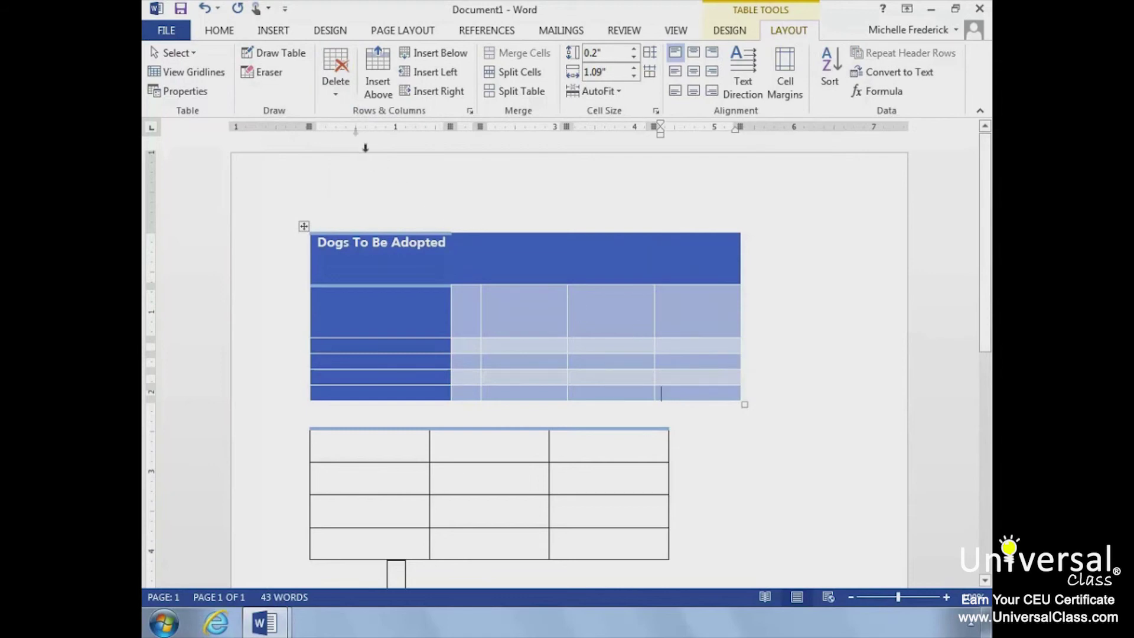
pyautogui.click(338, 98)
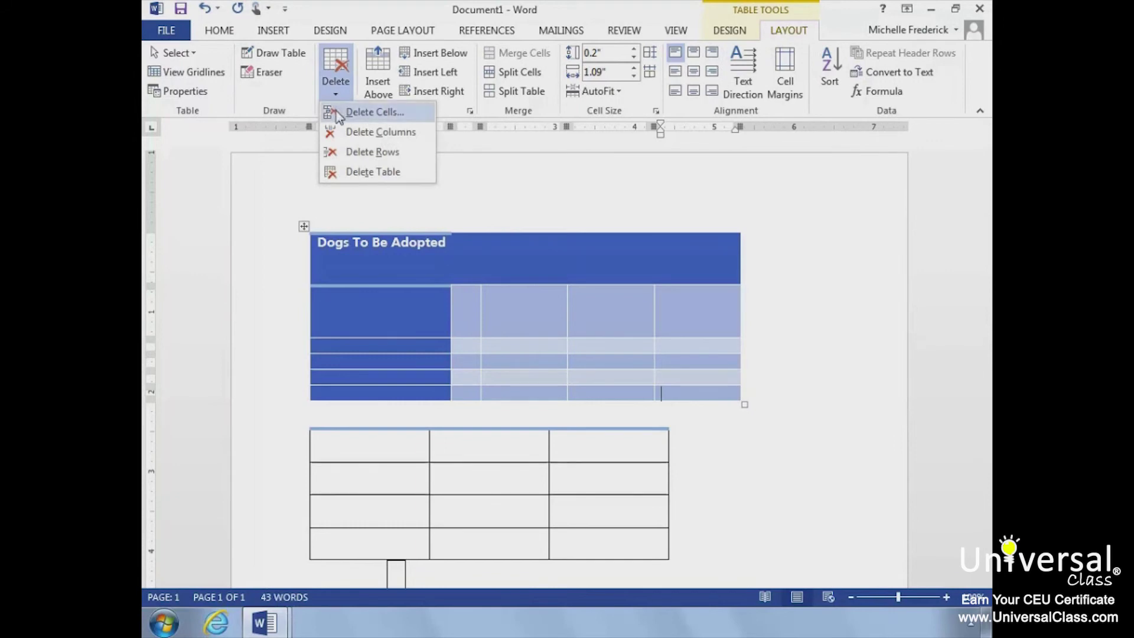
pyautogui.click(360, 111)
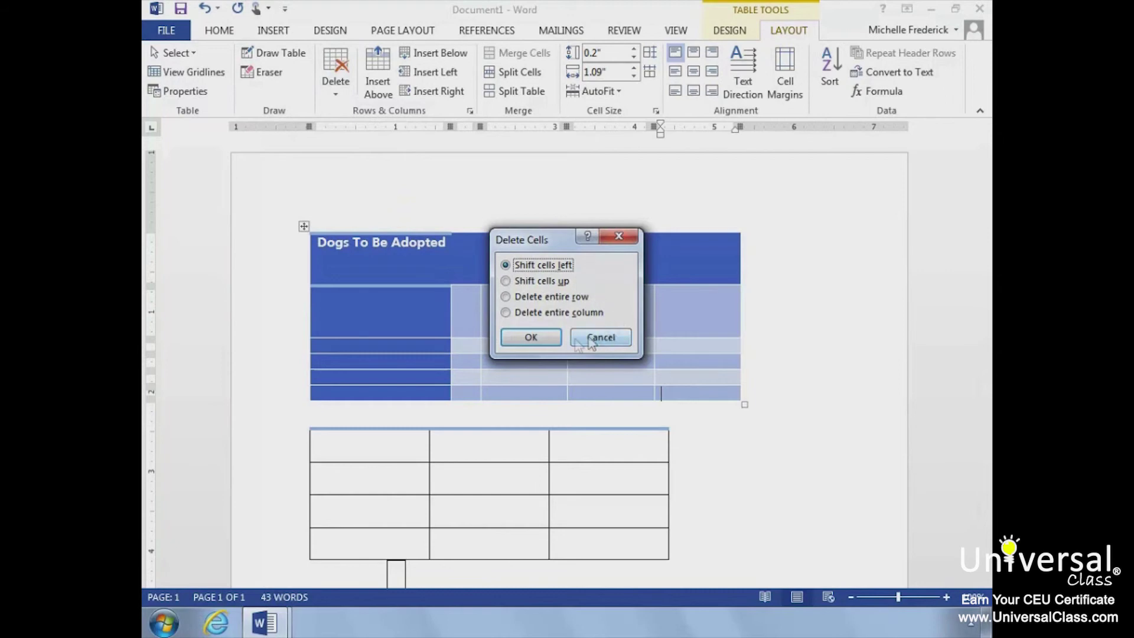
pyautogui.click(531, 337)
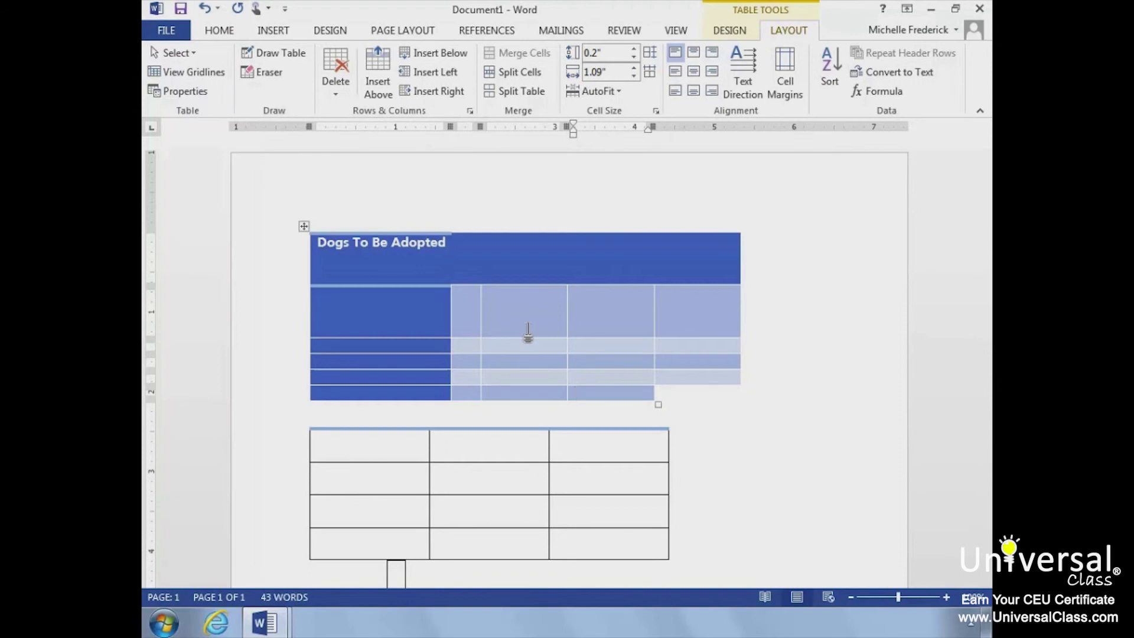
pyautogui.rightClick(675, 368)
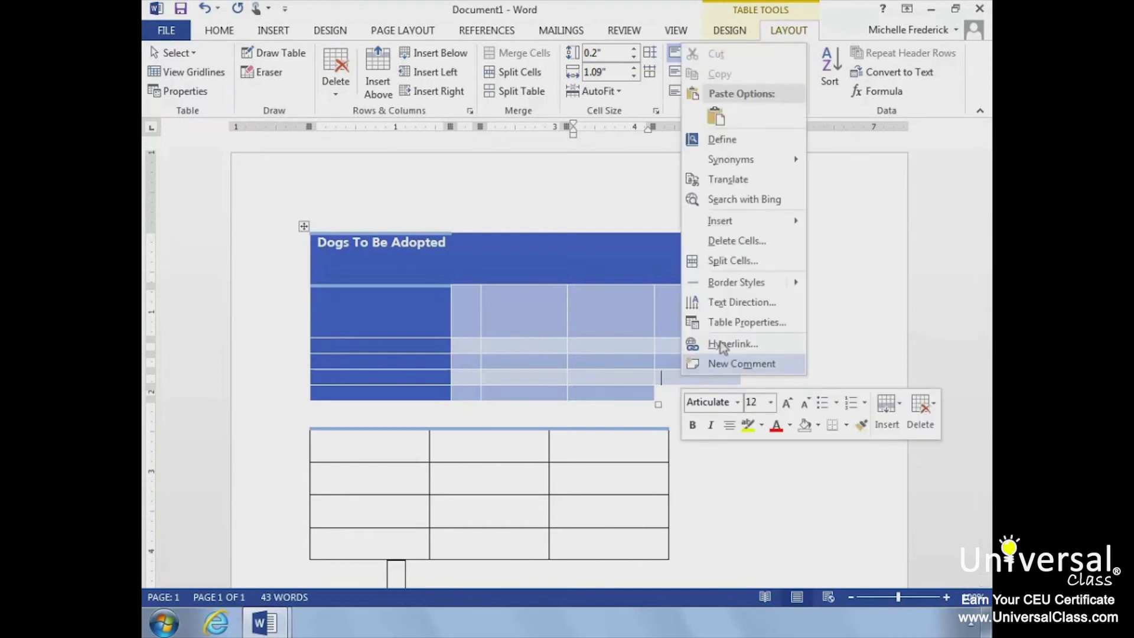
pyautogui.click(764, 241)
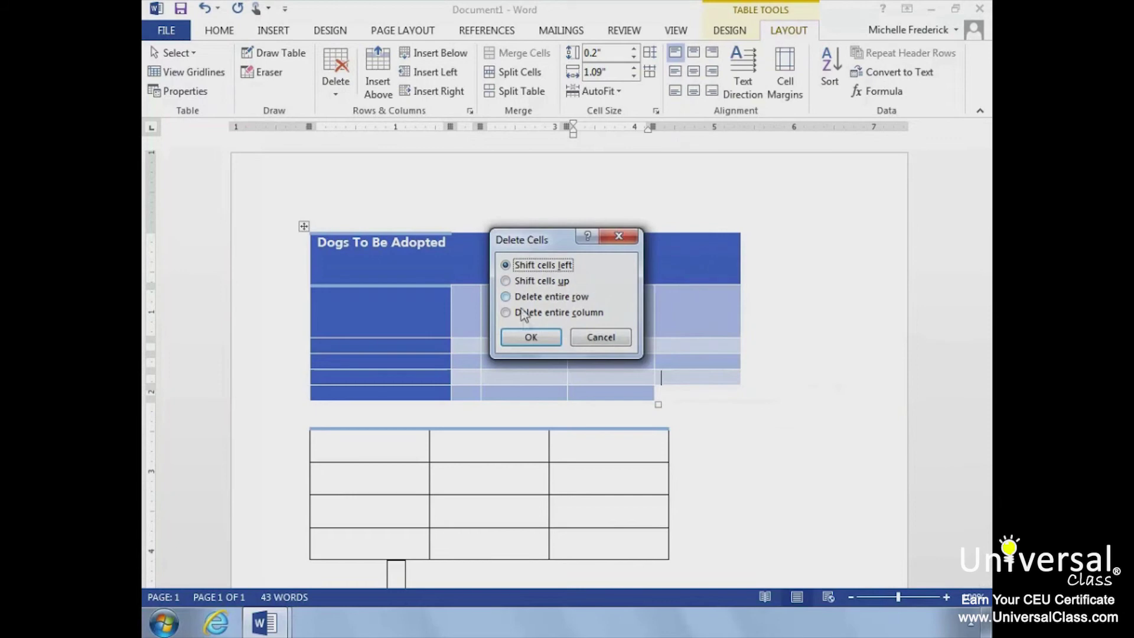
pyautogui.click(527, 337)
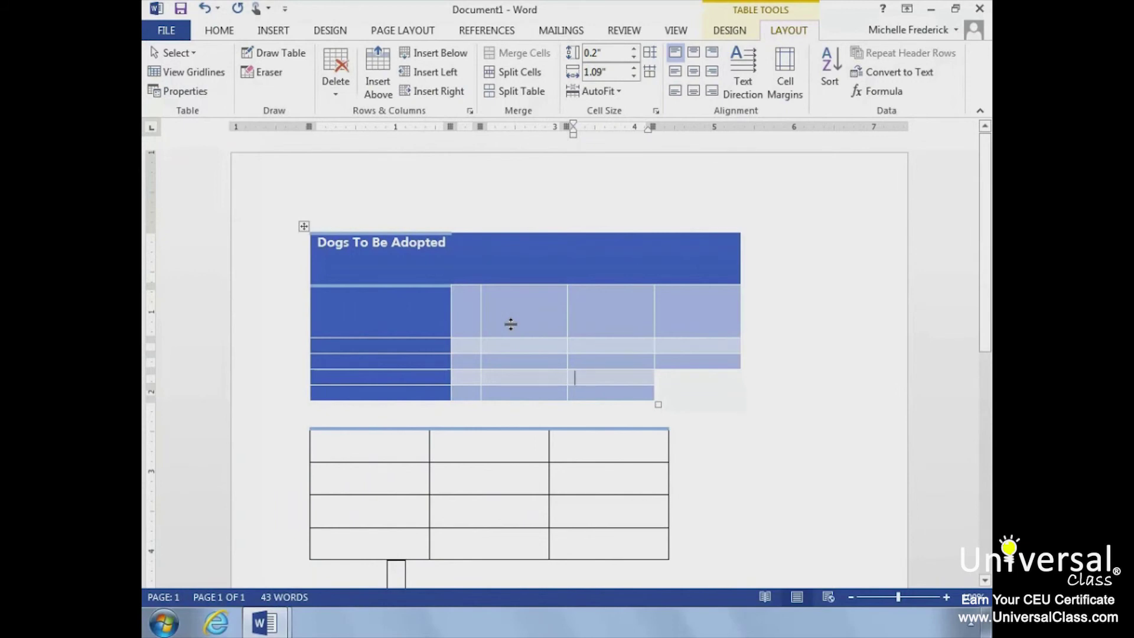
# Merge all cells of the "Dogs To Be Adopted" header row, and split the first cell beneath it into 2 columns and 1 row.
pyautogui.click(271, 261)
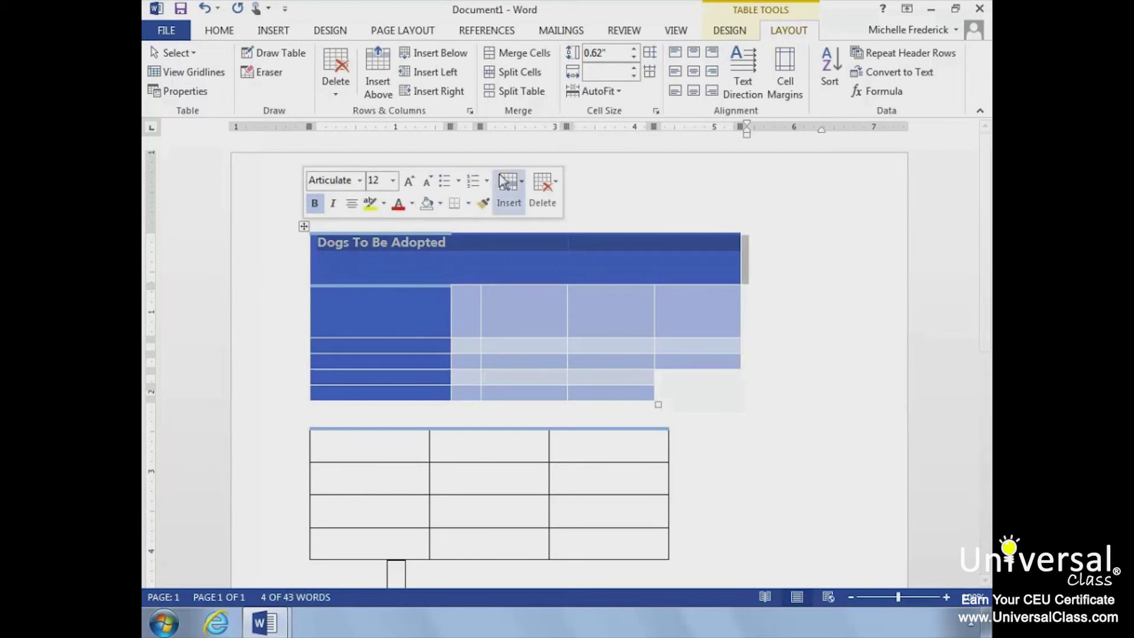
pyautogui.click(528, 55)
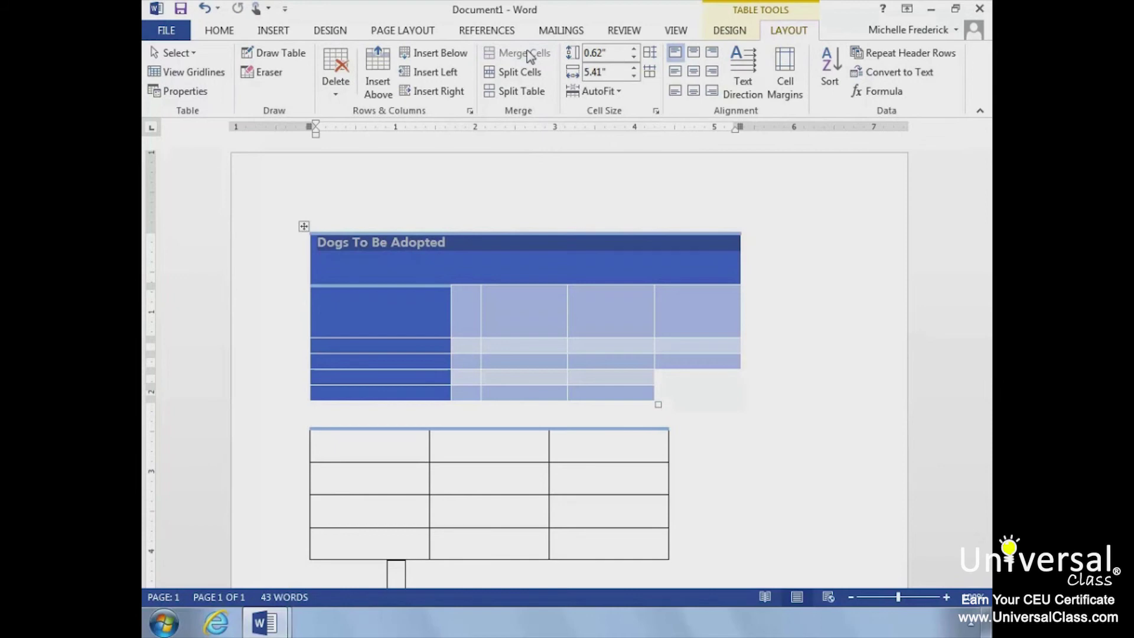
pyautogui.click(406, 303)
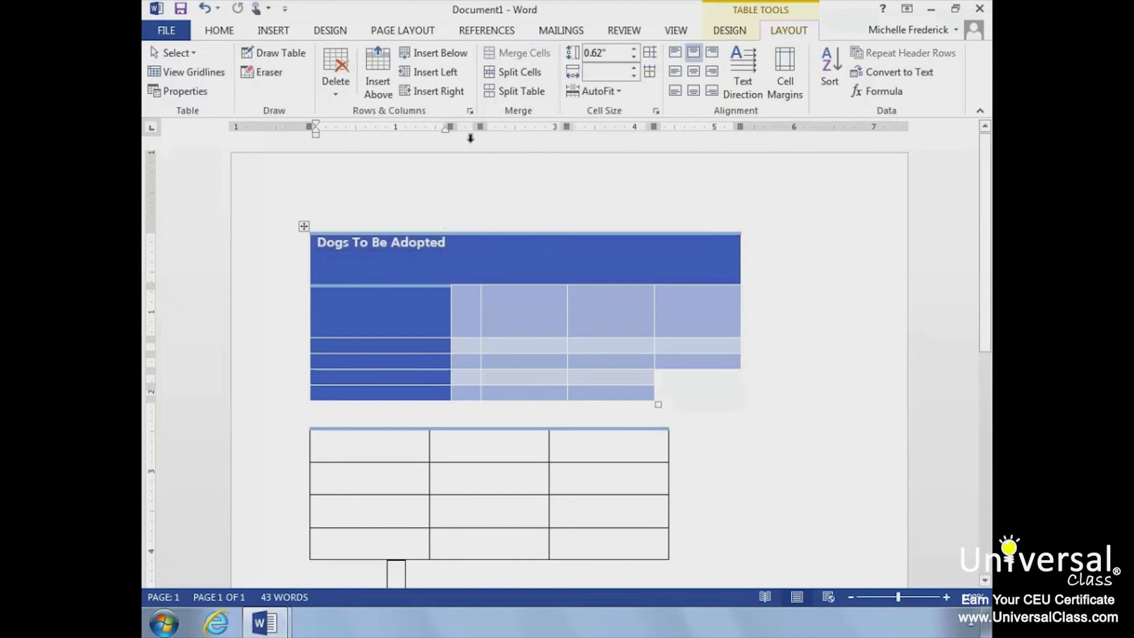
pyautogui.click(514, 76)
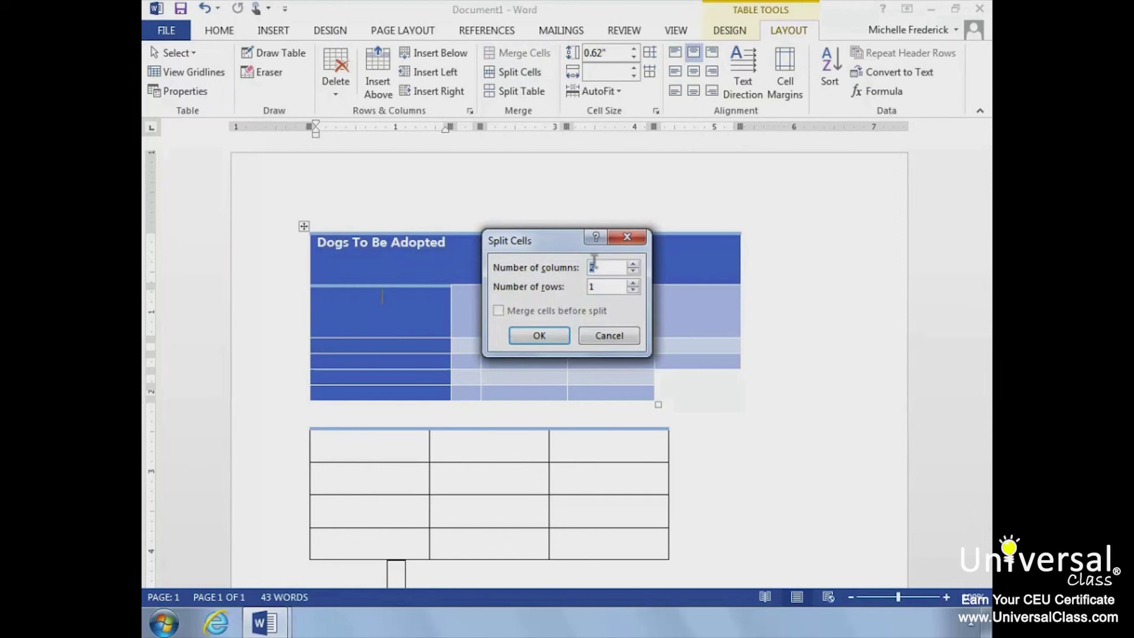
pyautogui.click(552, 337)
# Split the "Dogs To Be Adopted" table into two tables so that its third row starts the second one.
pyautogui.click(456, 295)
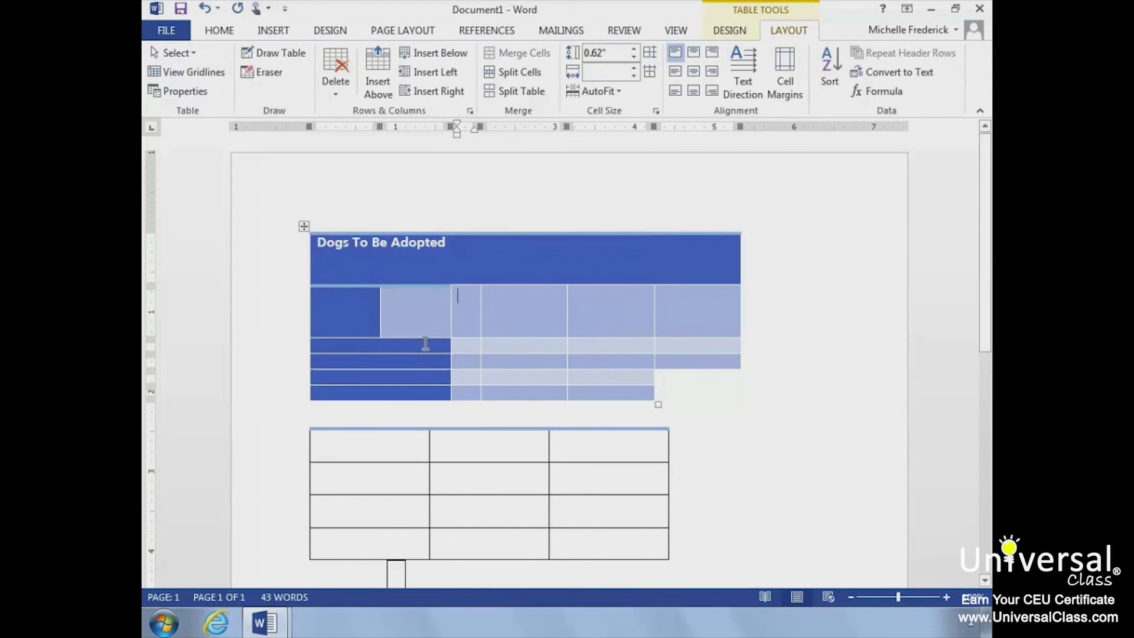
pyautogui.click(412, 341)
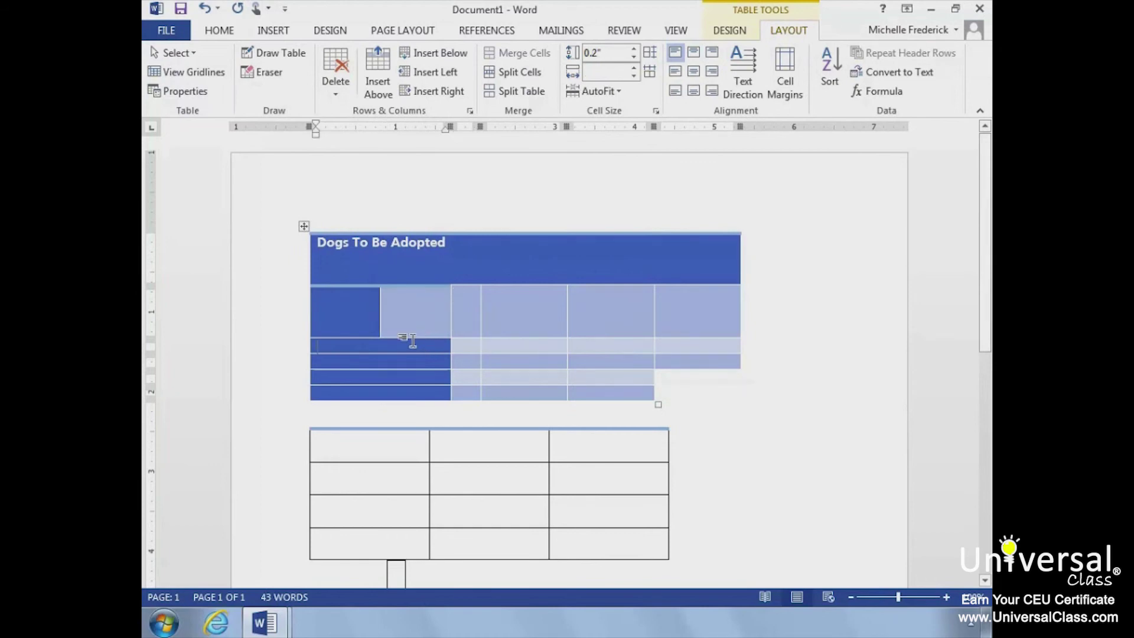
pyautogui.click(533, 92)
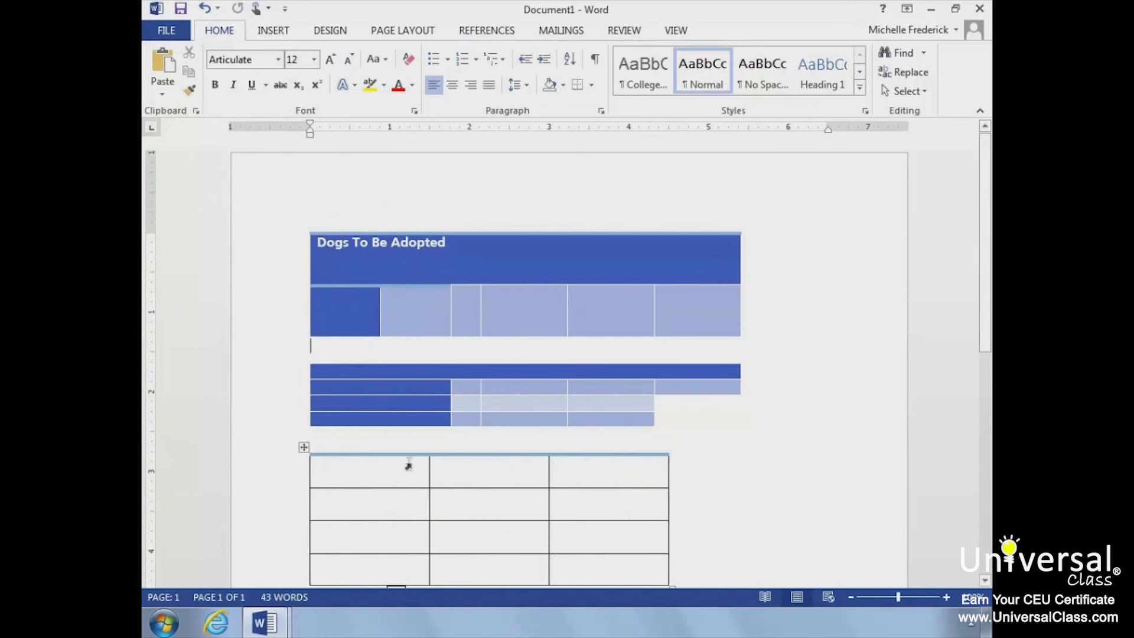
# Enter 358 and 485 in the first two cells of the plain three-column table's first row.
pyautogui.click(389, 460)
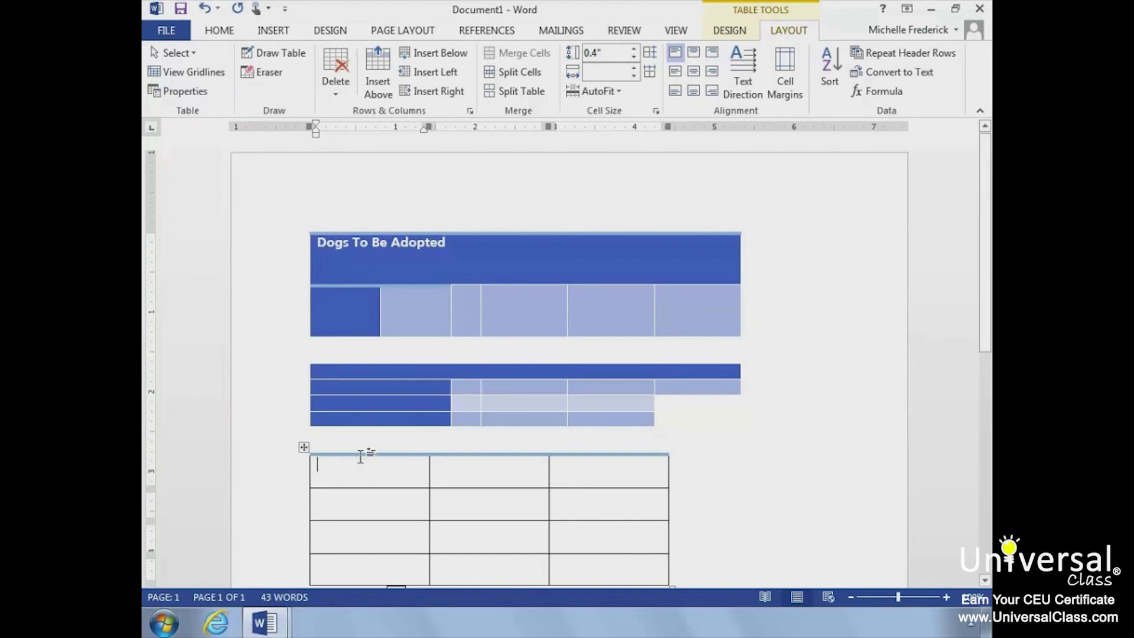
pyautogui.write('358')
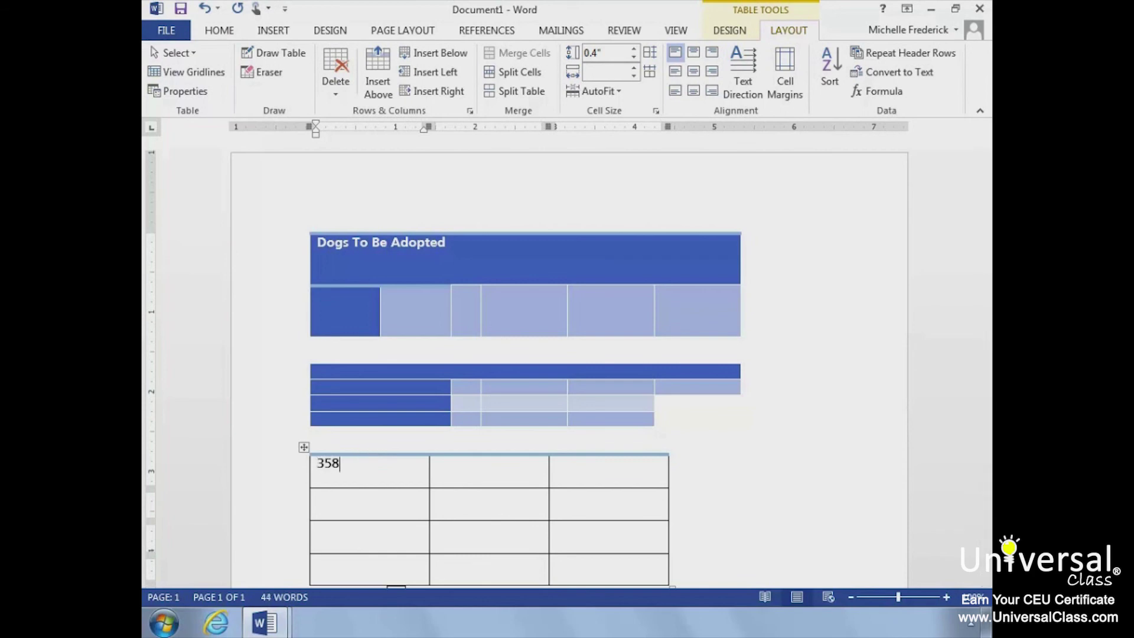
pyautogui.click(466, 463)
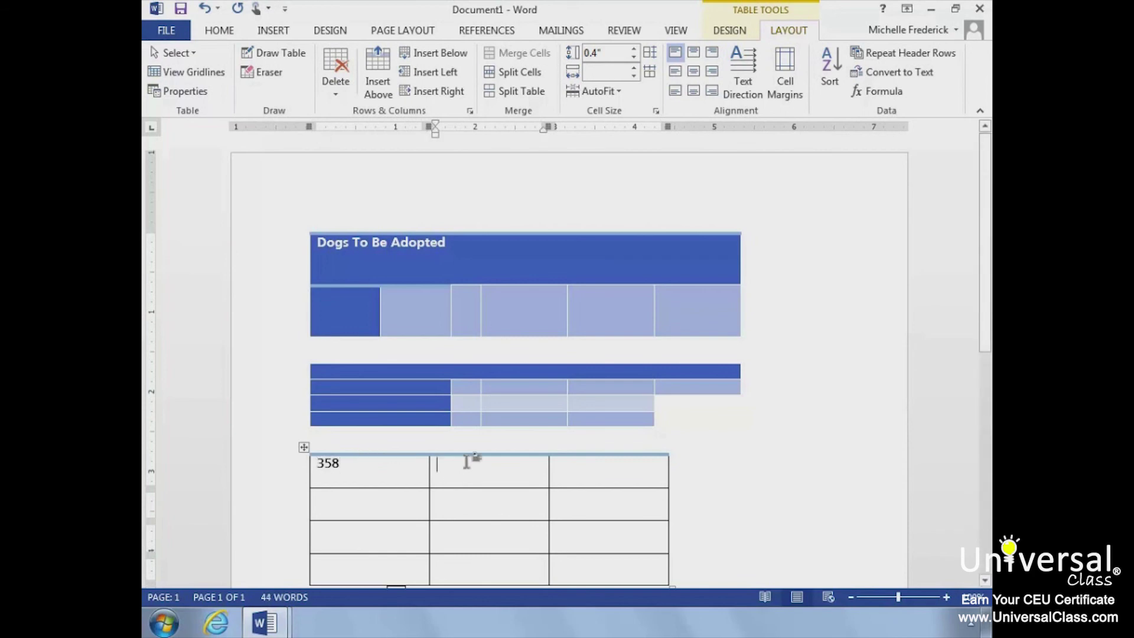
pyautogui.write('485')
pyautogui.click(573, 457)
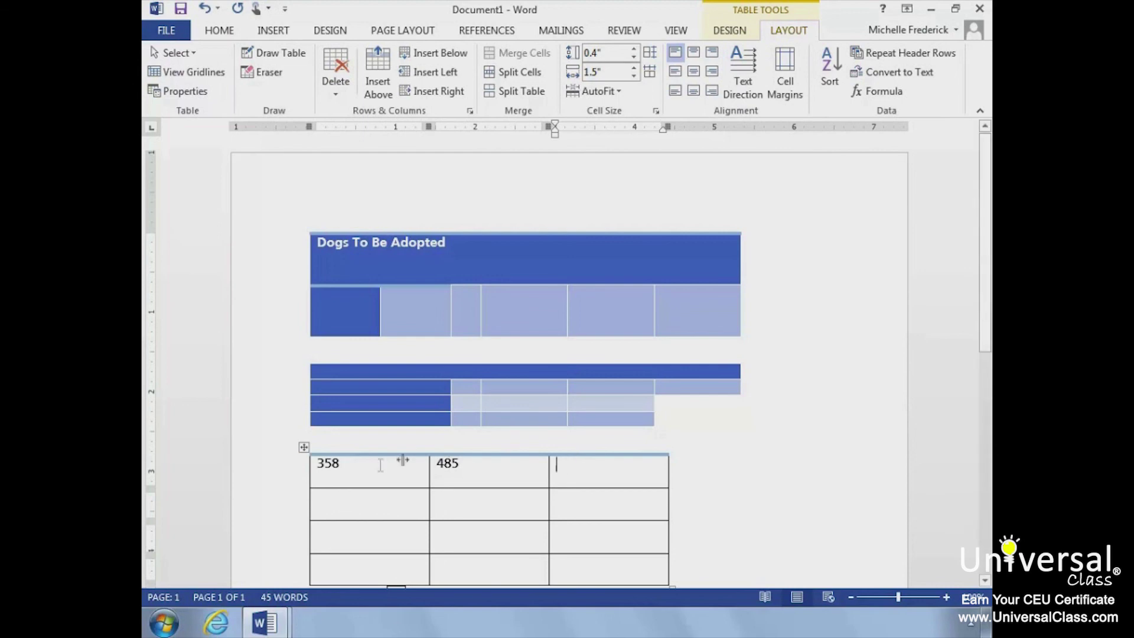
# Apply the plain table style with light gray borders, bold header row and gray banded rows to the whole three-column table.
pyautogui.click(293, 438)
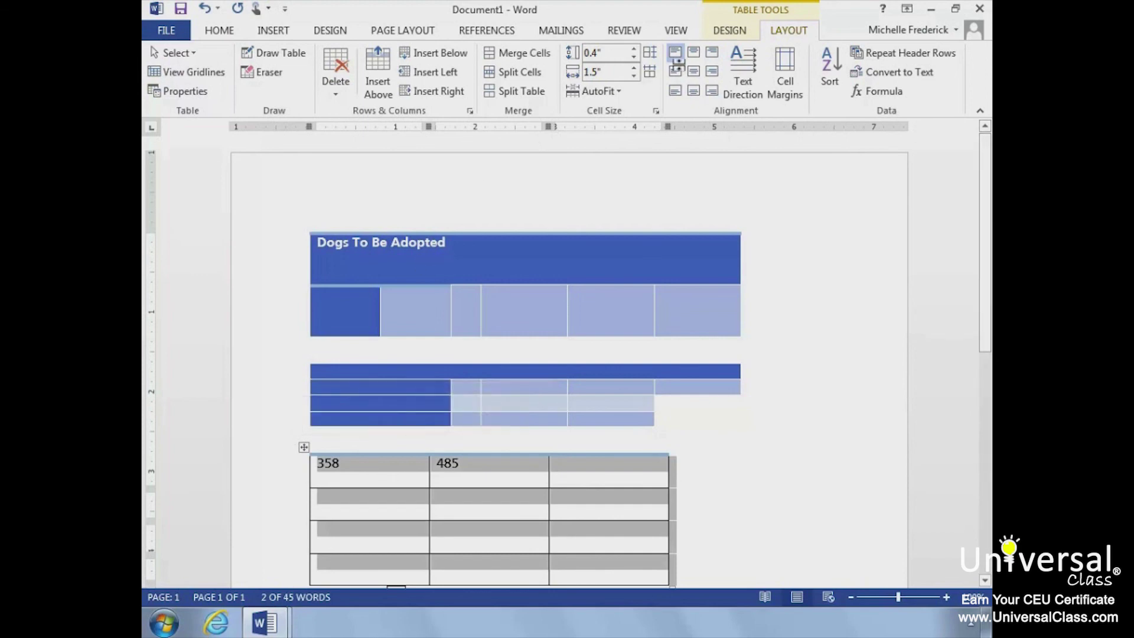
pyautogui.click(730, 30)
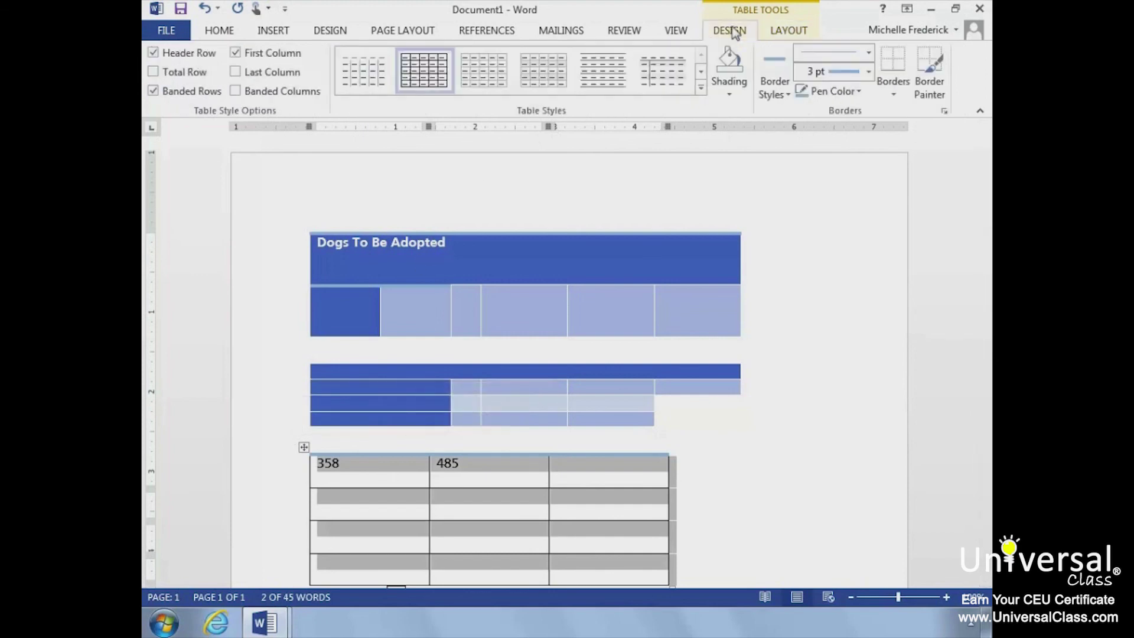
pyautogui.click(489, 77)
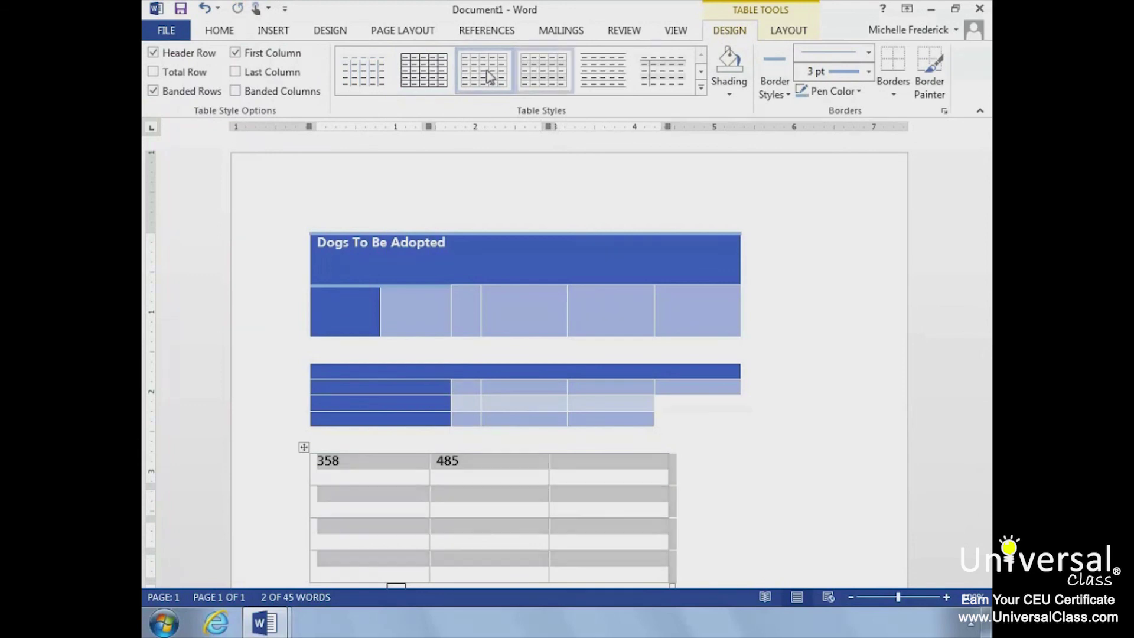
pyautogui.click(538, 78)
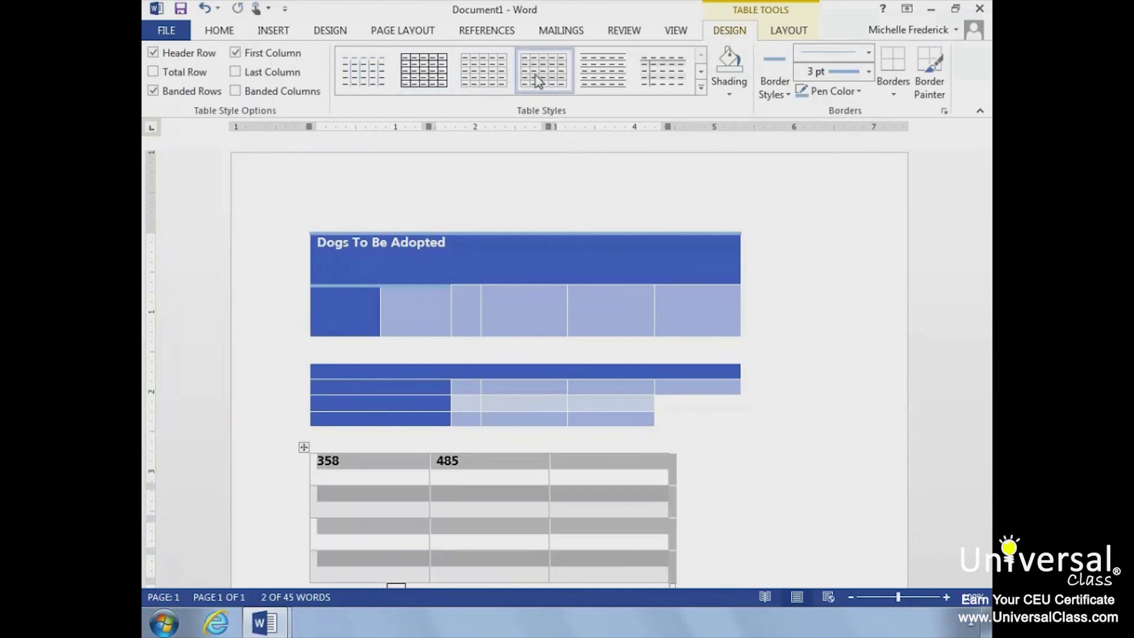
# Insert the formula =SUM(LEFT) in the third cell of the row containing 358 and 485.
pyautogui.click(787, 31)
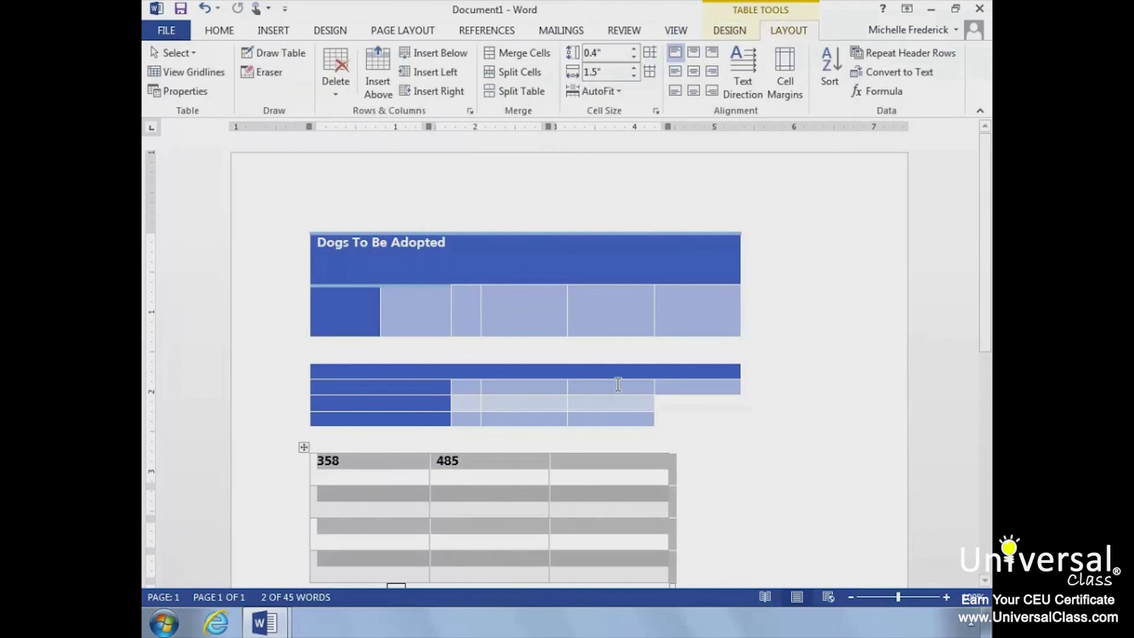
pyautogui.click(576, 466)
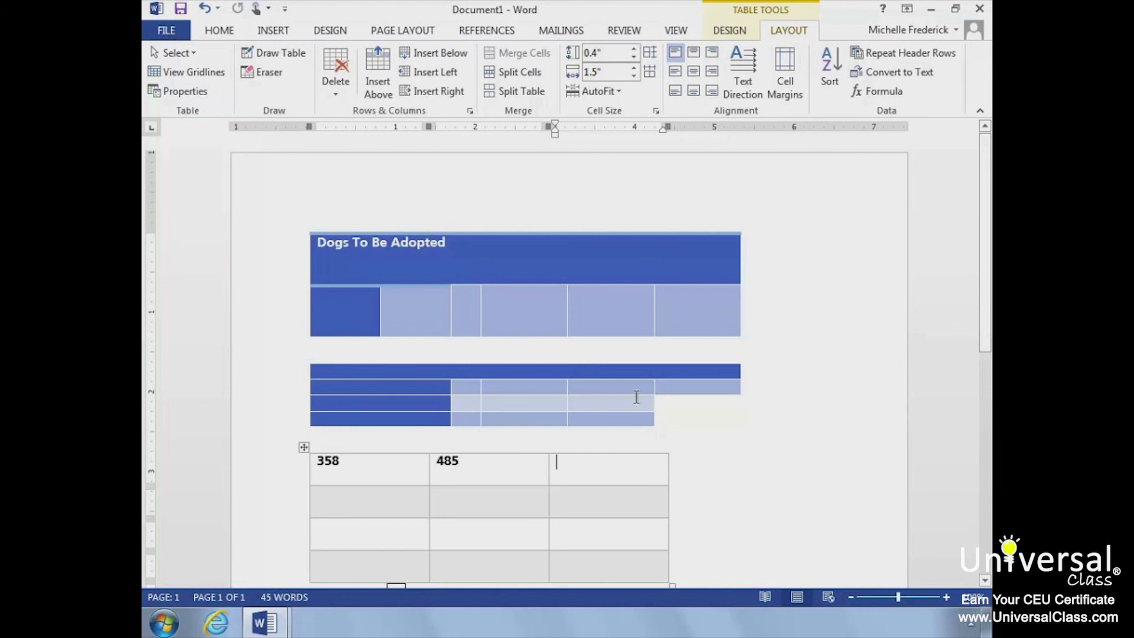
pyautogui.click(883, 92)
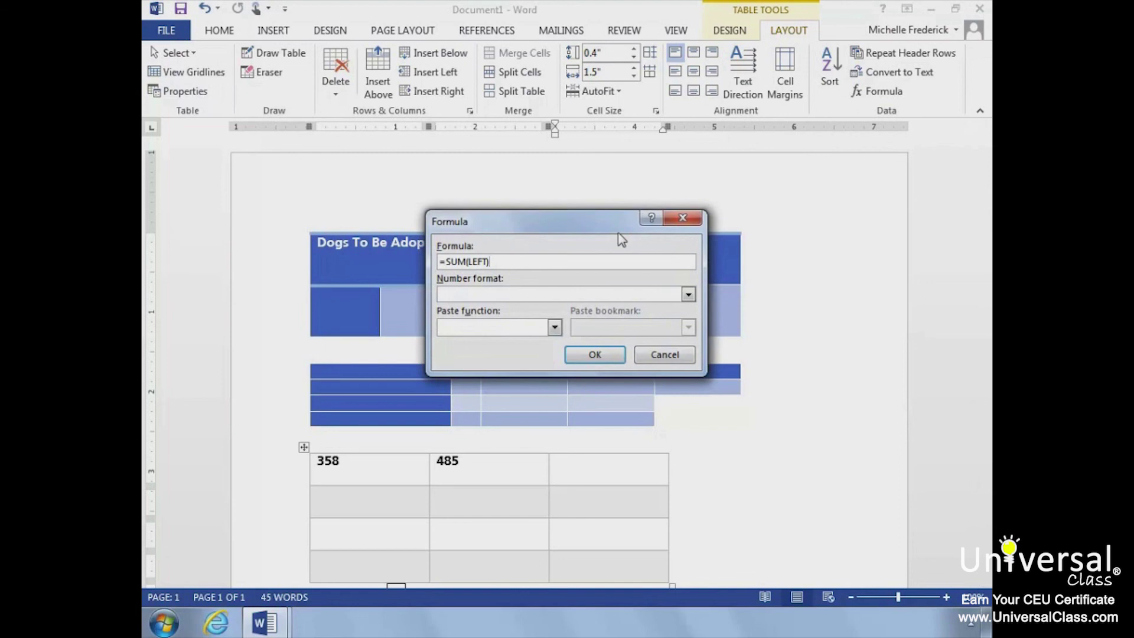
pyautogui.click(595, 354)
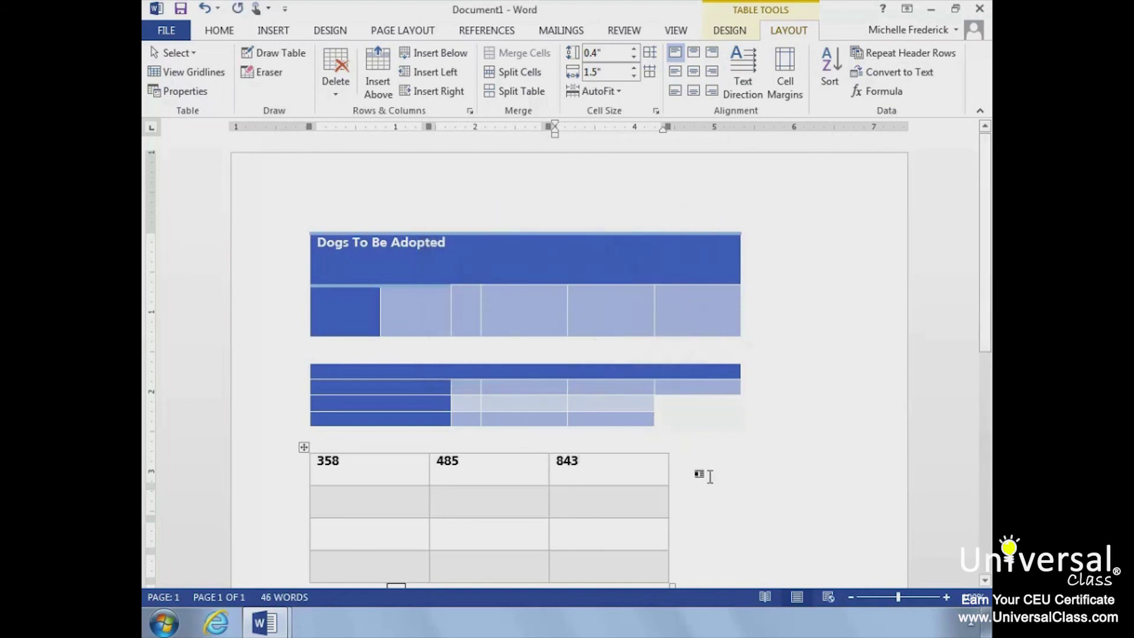